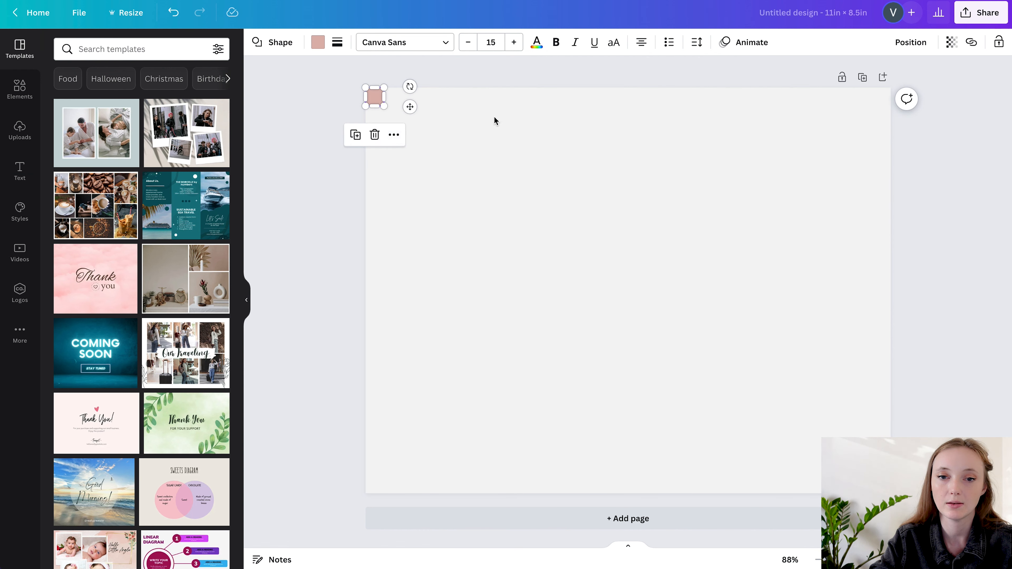
# Place the copy of the small pink square at the page centre and narrow it to about half its width
pyautogui.moveTo(410, 108); pyautogui.dragTo(638, 272)
pyautogui.moveTo(636, 234); pyautogui.dragTo(633, 234)
pyautogui.click(687, 231)
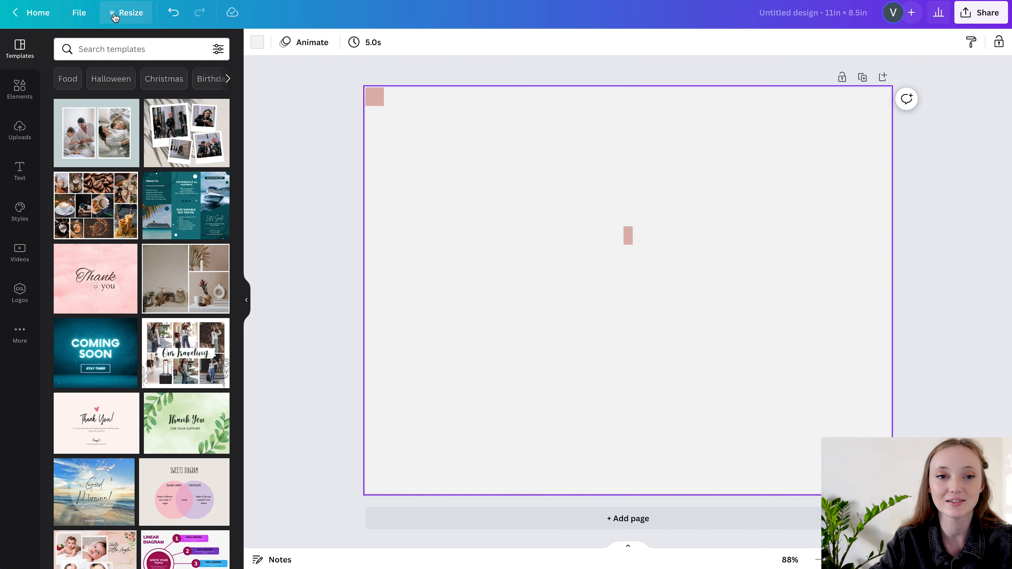
# Show rulers and guides, and place guides along all four page margins, about 0.38 in from the edges to match the corner square
pyautogui.click(76, 13)
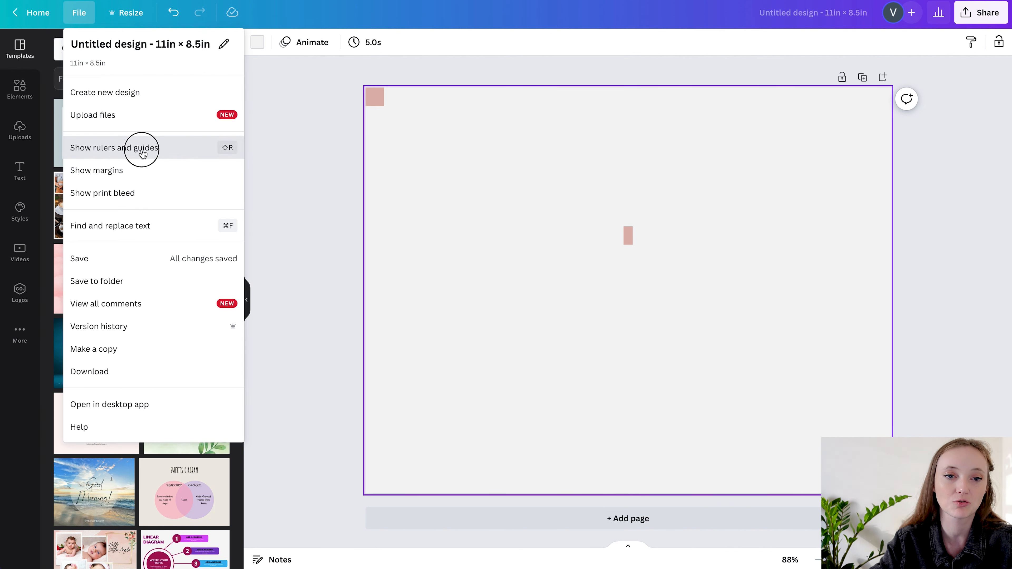
pyautogui.click(154, 148)
pyautogui.moveTo(571, 62); pyautogui.dragTo(575, 118)
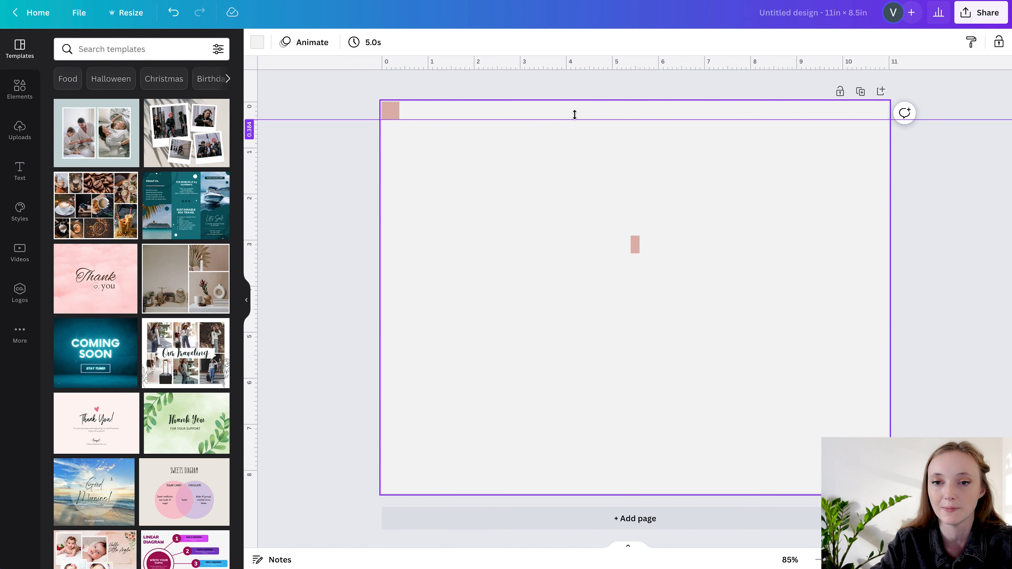
pyautogui.moveTo(577, 61); pyautogui.dragTo(573, 476)
pyautogui.moveTo(250, 255); pyautogui.dragTo(399, 255)
pyautogui.moveTo(251, 223); pyautogui.dragTo(869, 266)
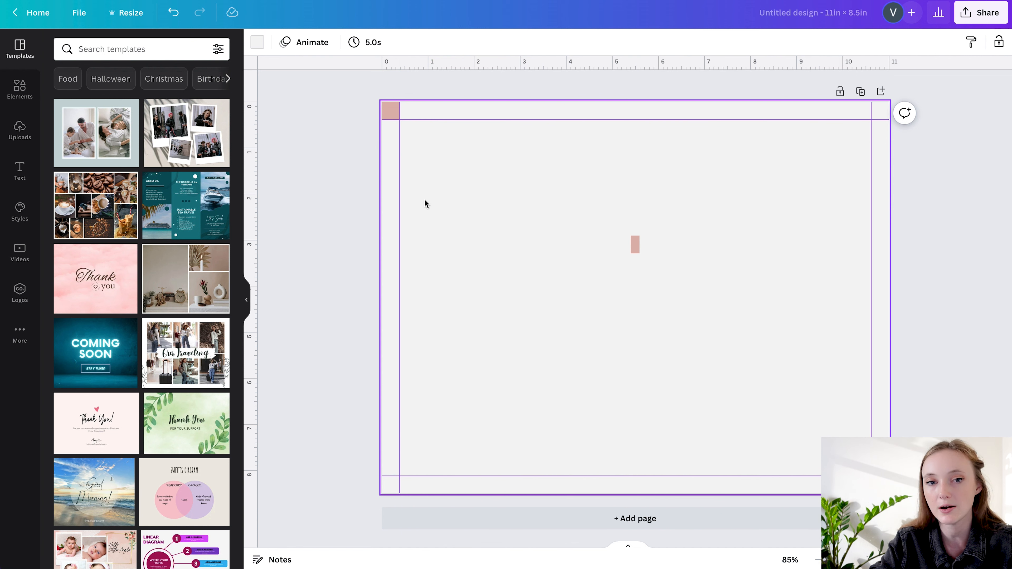
# Place vertical guides along both sides of the narrow centre rectangle, and delete both pink spacer shapes
pyautogui.moveTo(253, 96); pyautogui.dragTo(639, 218)
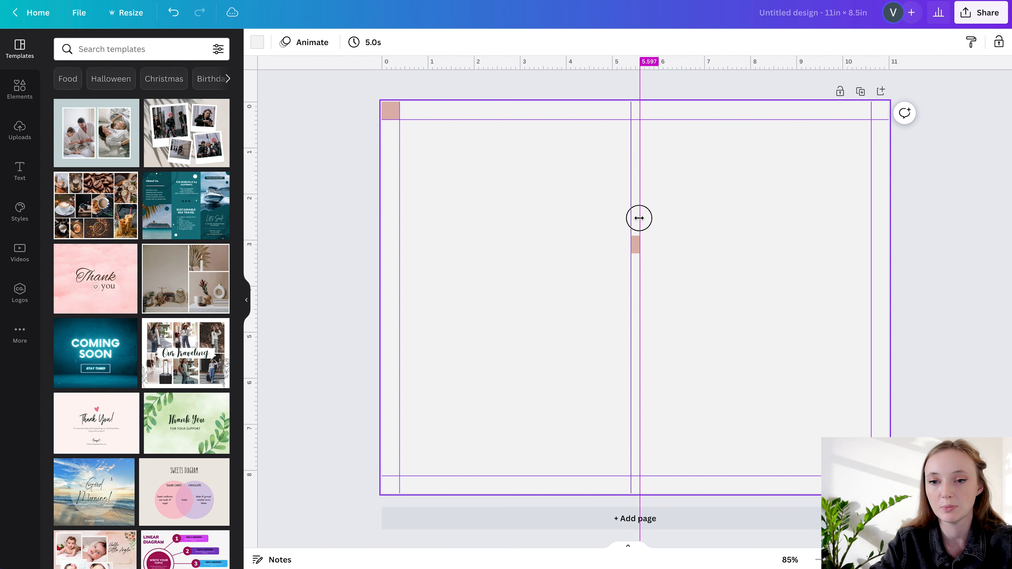
pyautogui.moveTo(314, 98); pyautogui.dragTo(985, 521)
pyautogui.press('Delete')
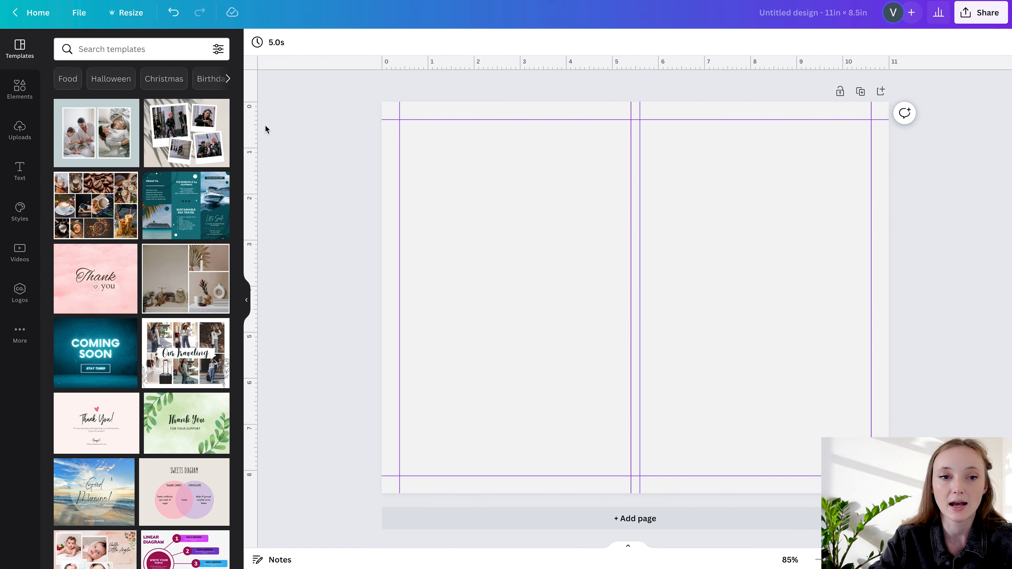
# Insert a square, stretch it to fill the left guide area, and fill the right guide area with a matching copy
pyautogui.click(26, 94)
pyautogui.click(70, 214)
pyautogui.moveTo(655, 263); pyautogui.dragTo(479, 138)
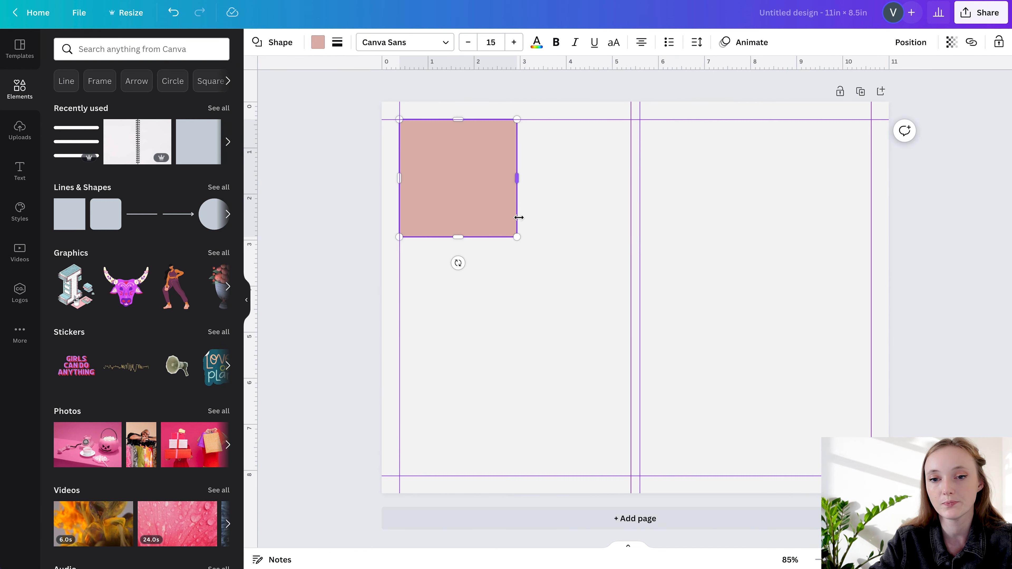
pyautogui.moveTo(517, 235); pyautogui.dragTo(736, 233)
pyautogui.keyDown('shift'); pyautogui.click(537, 187); pyautogui.keyUp('shift')
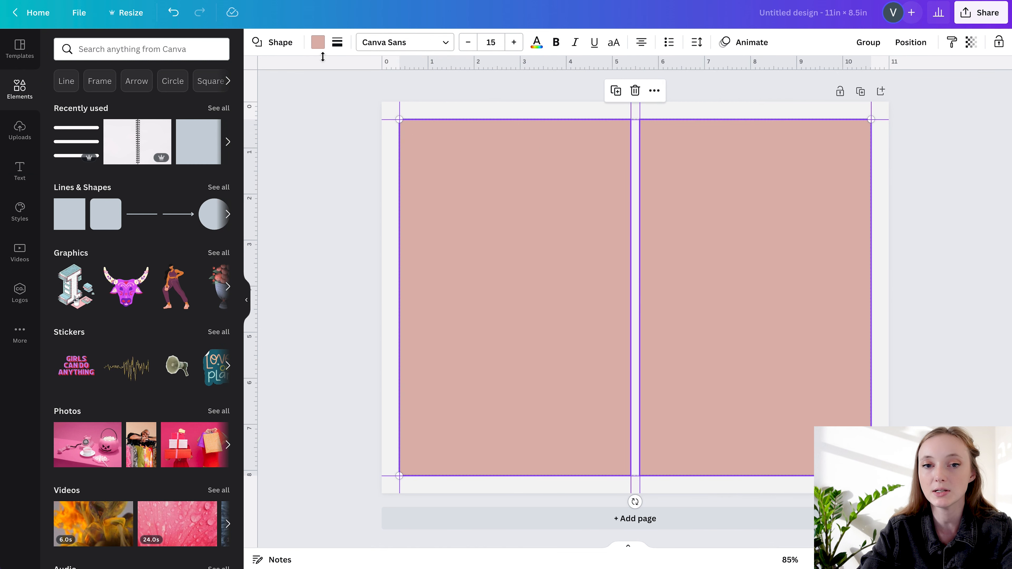
# Fill both page rectangles with white and hide the rulers and guides
pyautogui.click(317, 42)
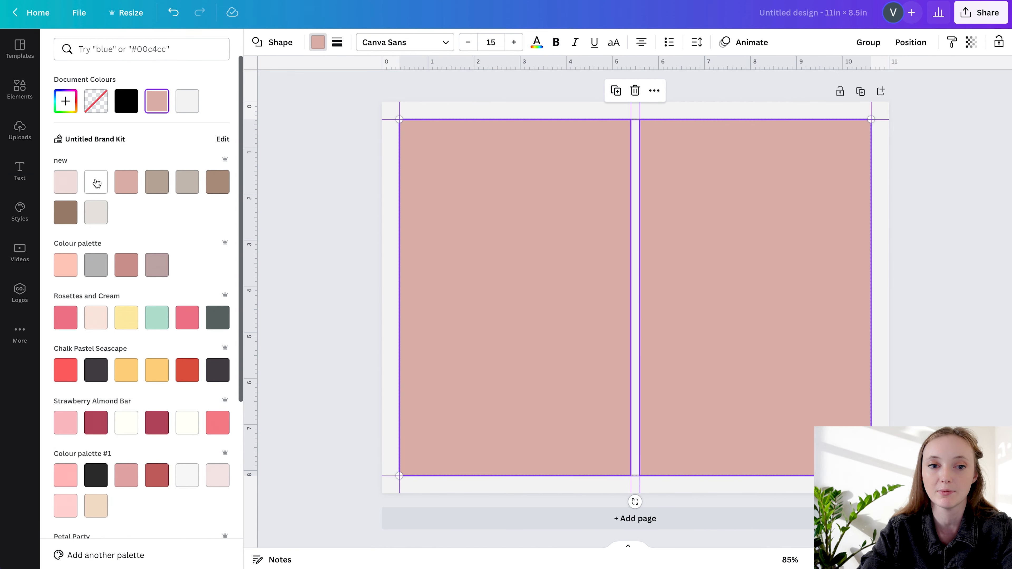
pyautogui.click(95, 183)
pyautogui.click(981, 139)
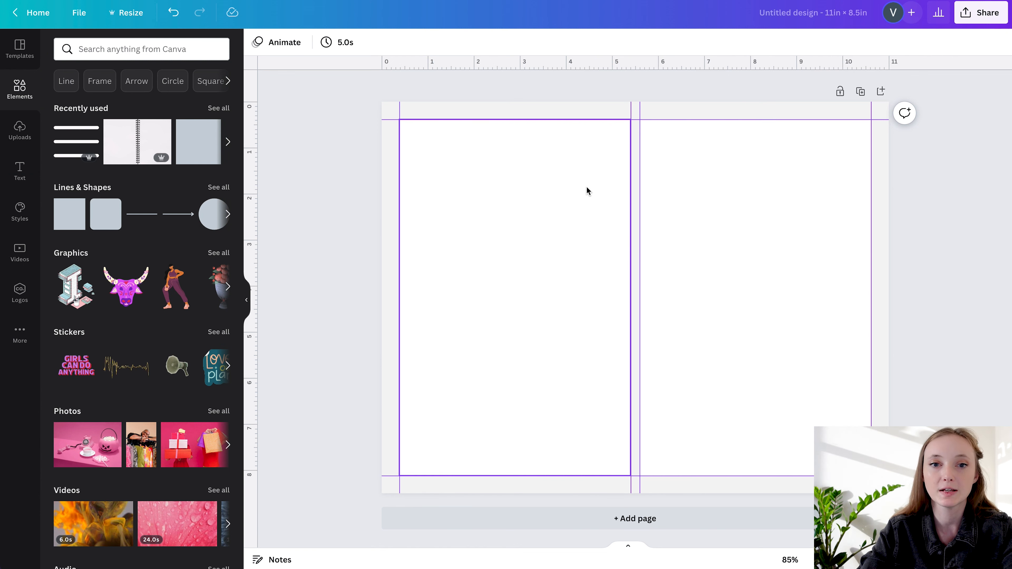
pyautogui.click(79, 13)
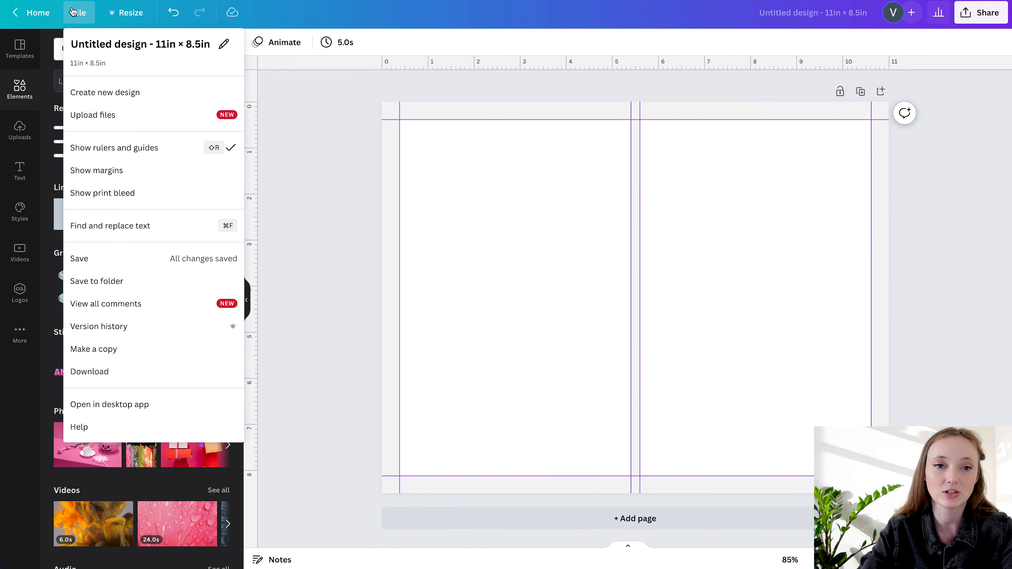
pyautogui.click(137, 150)
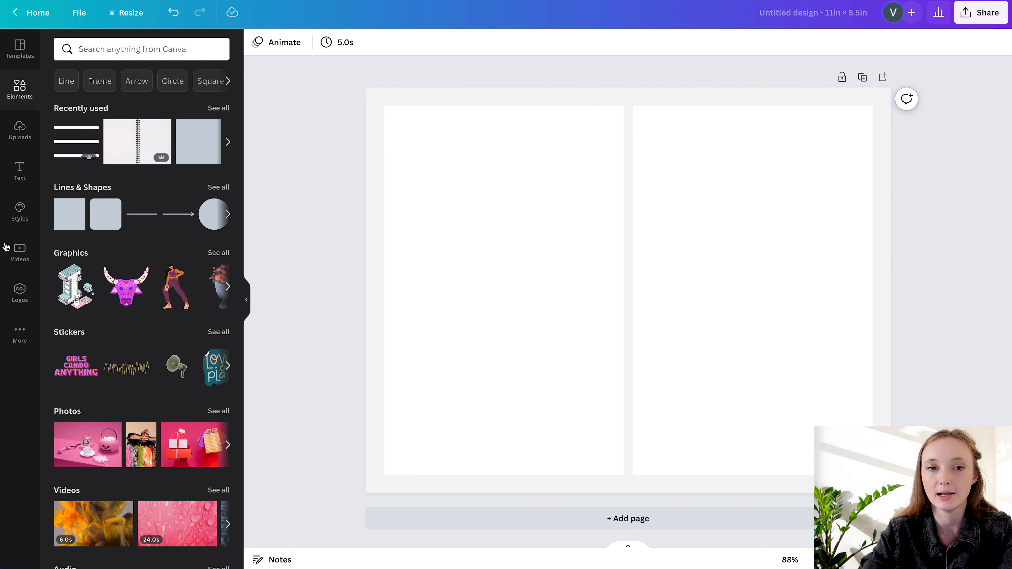
# Search the elements library for "open notebook"
pyautogui.click(88, 51)
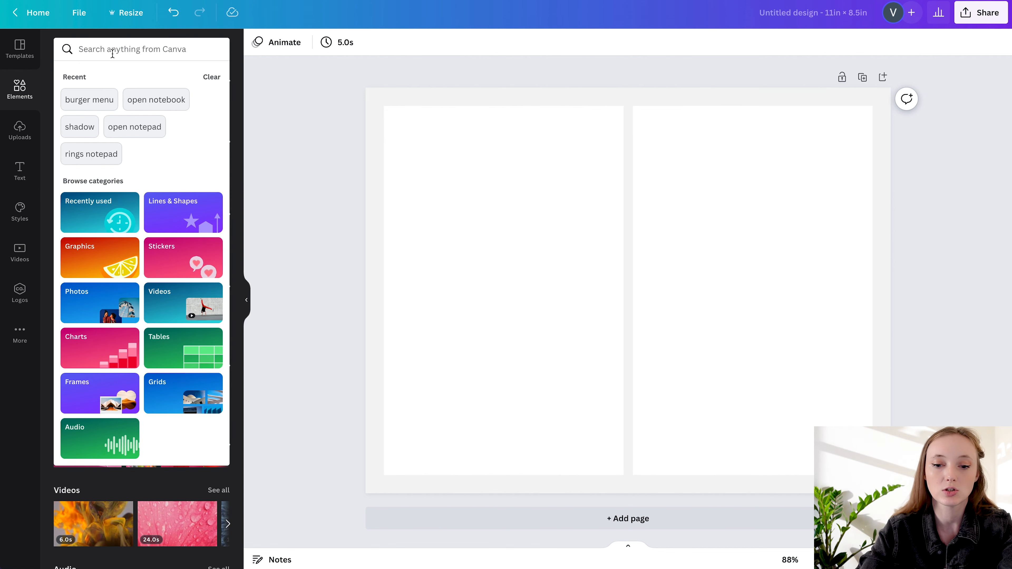
pyautogui.write('open notebook')
pyautogui.press('Return')
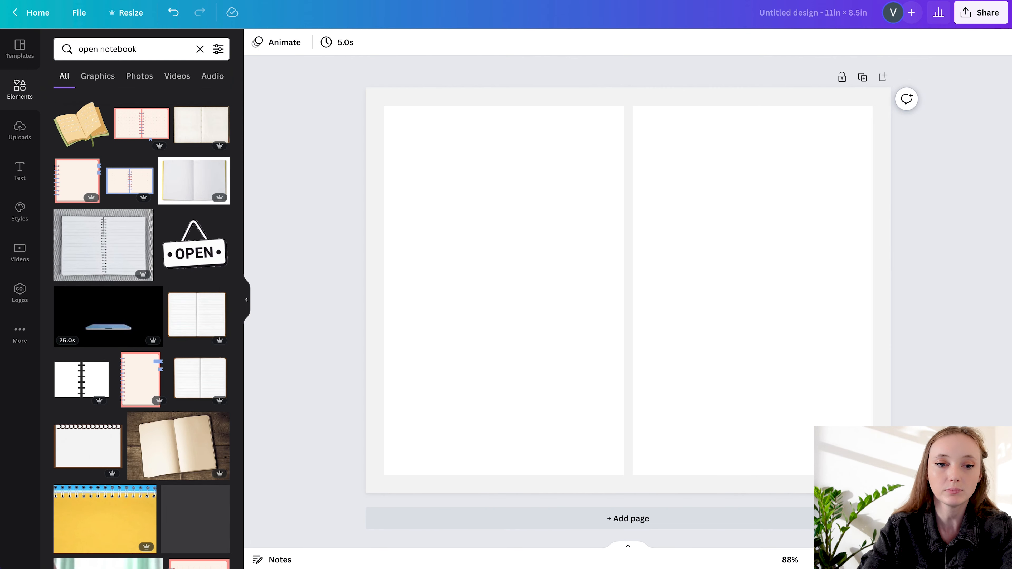
# Try the lined spiral notebook photo on the page, delete it, and insert the recommended white spiral notebook photo instead
pyautogui.click(101, 256)
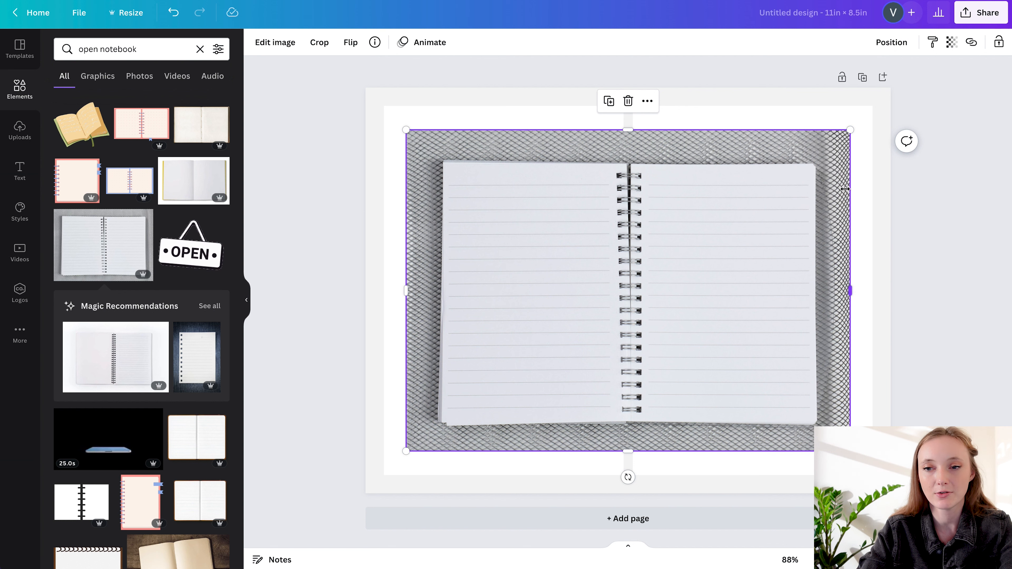
pyautogui.press('Delete')
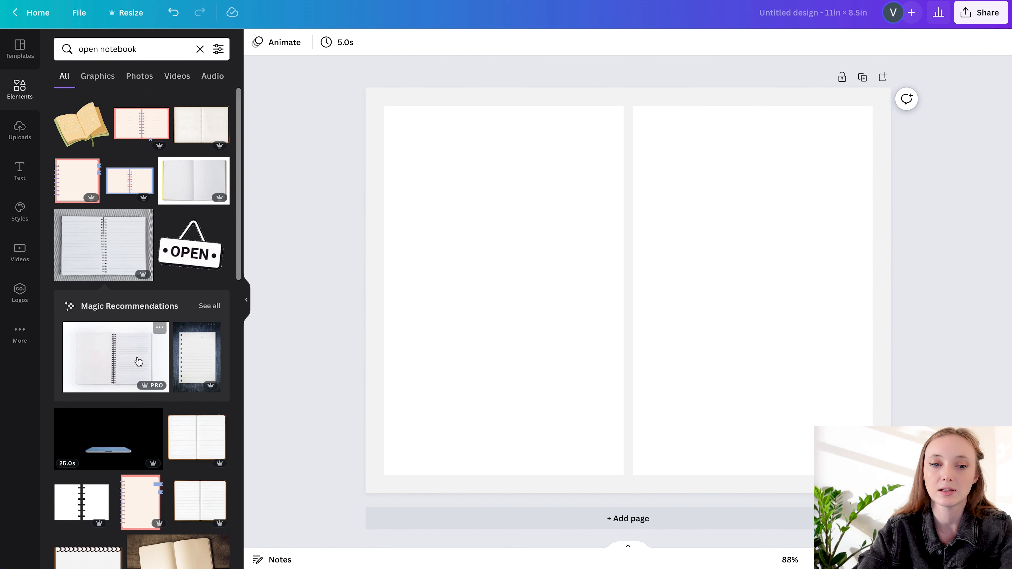
pyautogui.click(142, 366)
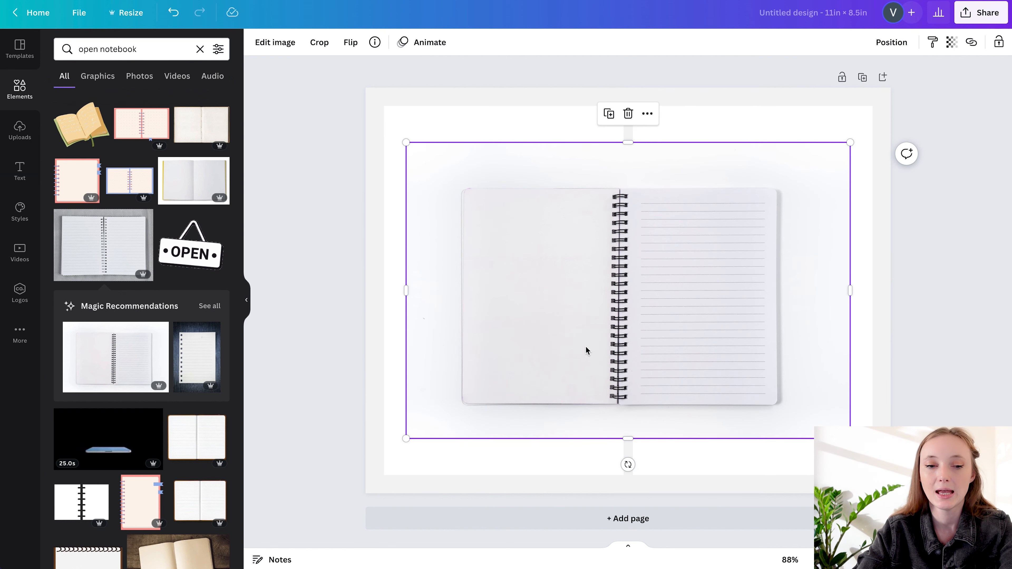
pyautogui.hotkey('ctrl', 'd')
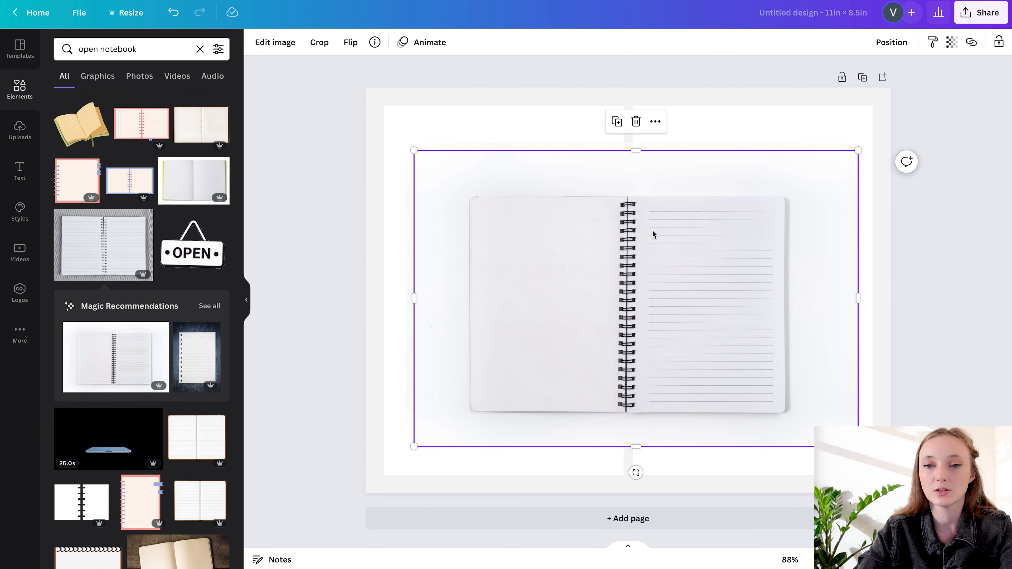
pyautogui.hotkey('ctrl', 'z')
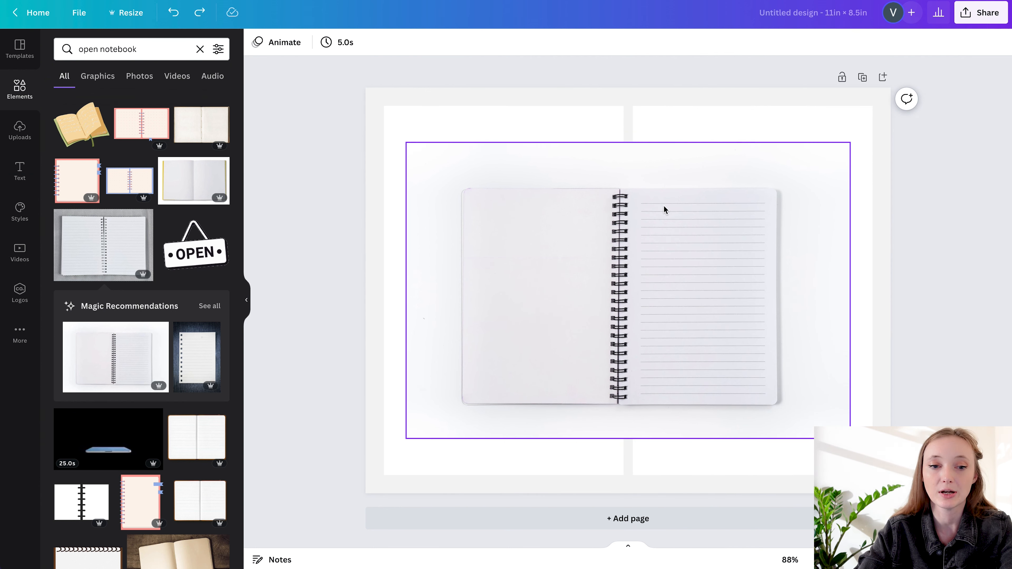
pyautogui.click(622, 180)
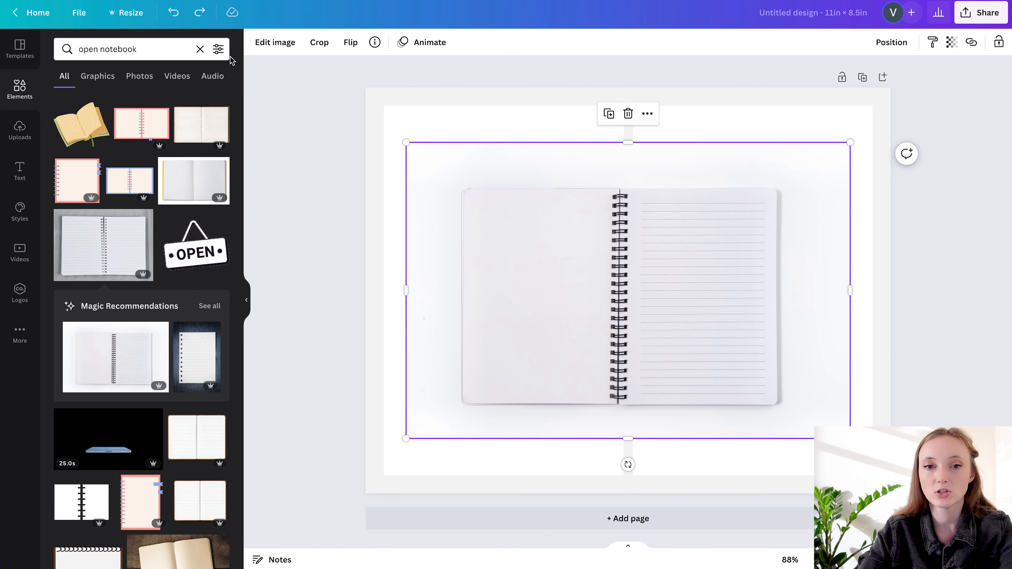
# Remove the background of the white notebook photo with the Background Remover and apply the result
pyautogui.click(274, 42)
pyautogui.click(154, 229)
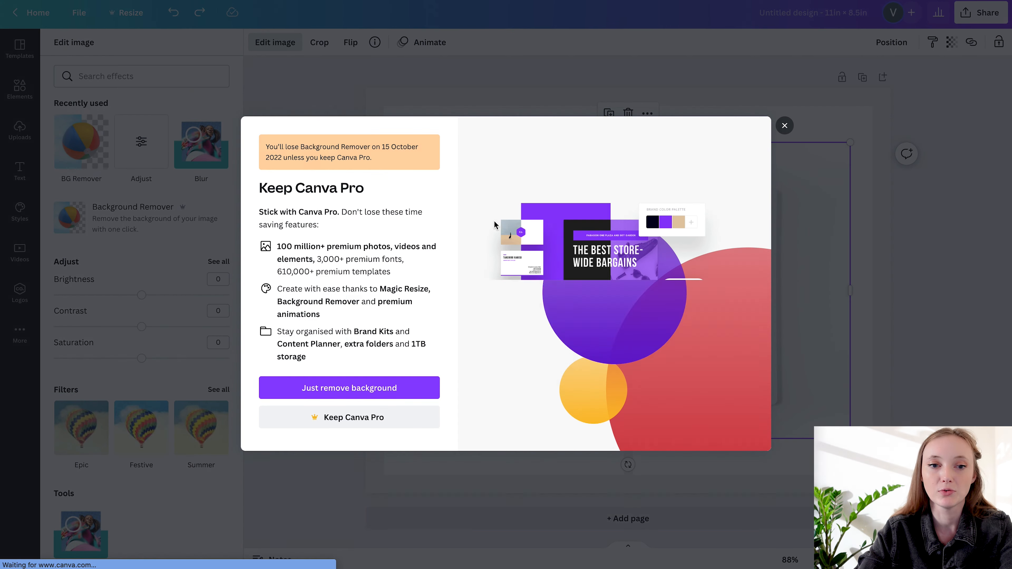
pyautogui.click(349, 388)
pyautogui.click(187, 552)
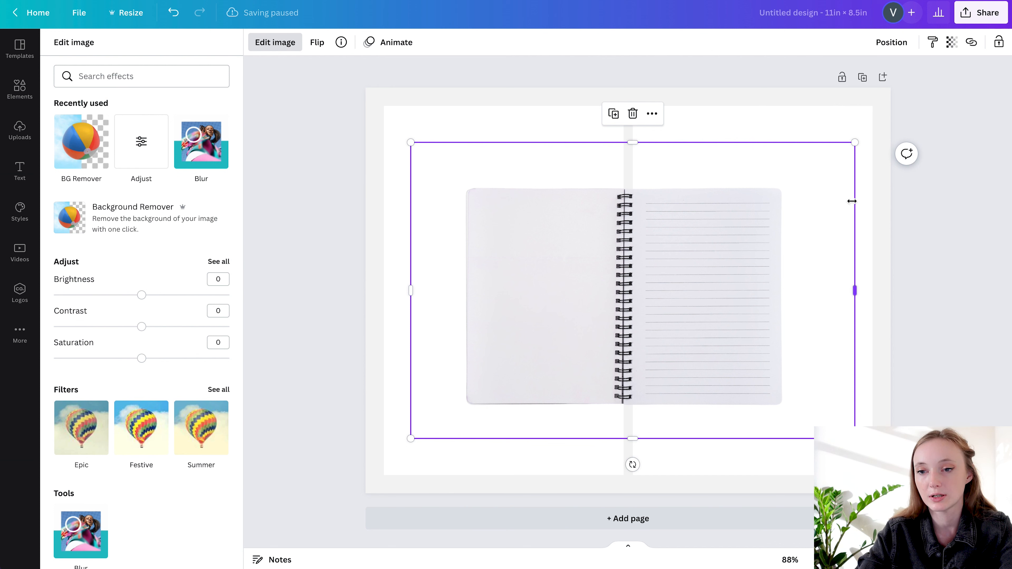
# Try cropping the notebook photo closer to its pages, undo the edits, and delete the photo
pyautogui.moveTo(853, 284); pyautogui.dragTo(784, 284)
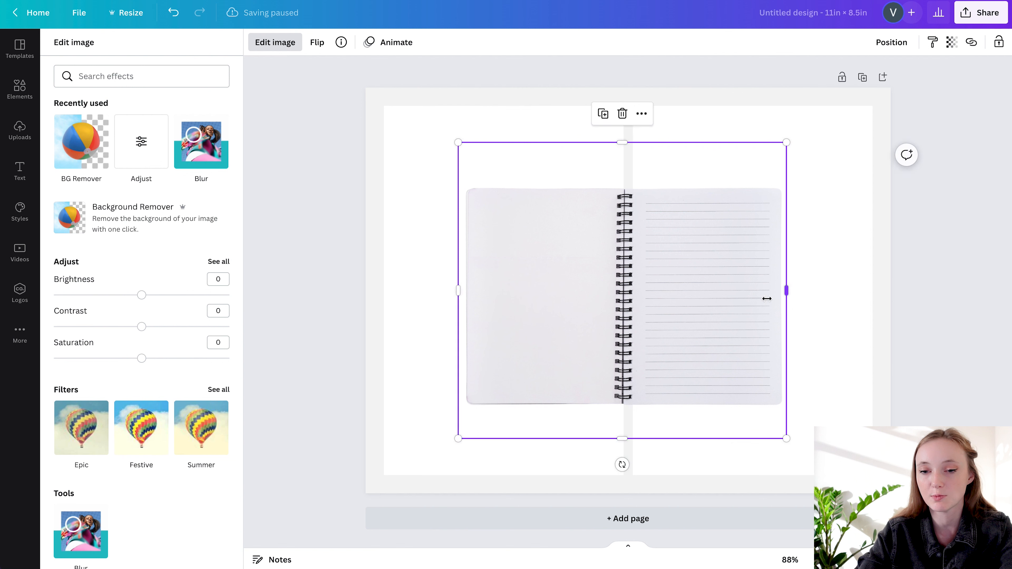
pyautogui.moveTo(622, 438); pyautogui.dragTo(624, 411)
pyautogui.hotkey('ctrl', 'z')
pyautogui.hotkey('ctrl', 'z')
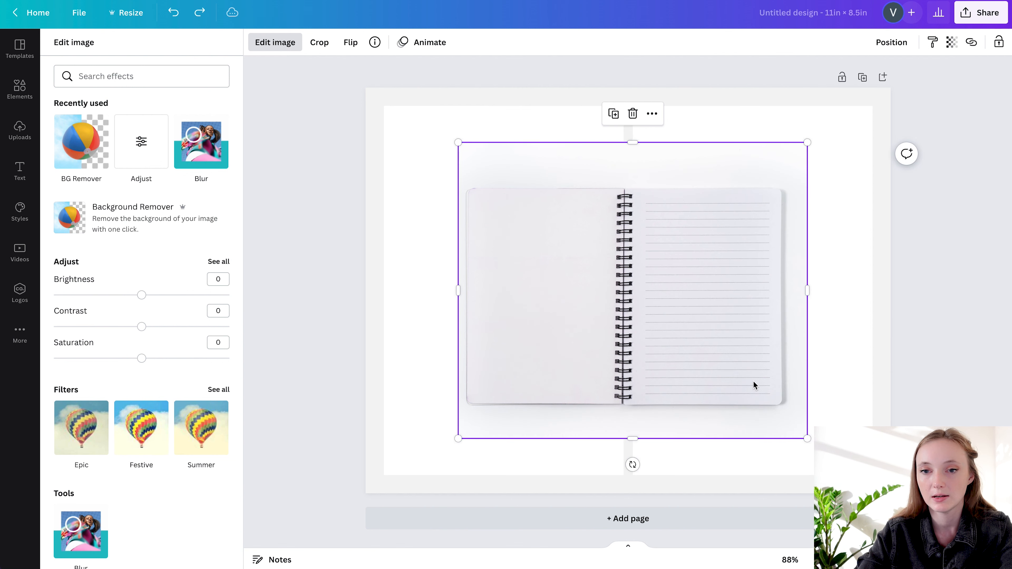
pyautogui.moveTo(717, 317); pyautogui.dragTo(710, 271)
pyautogui.press('Delete')
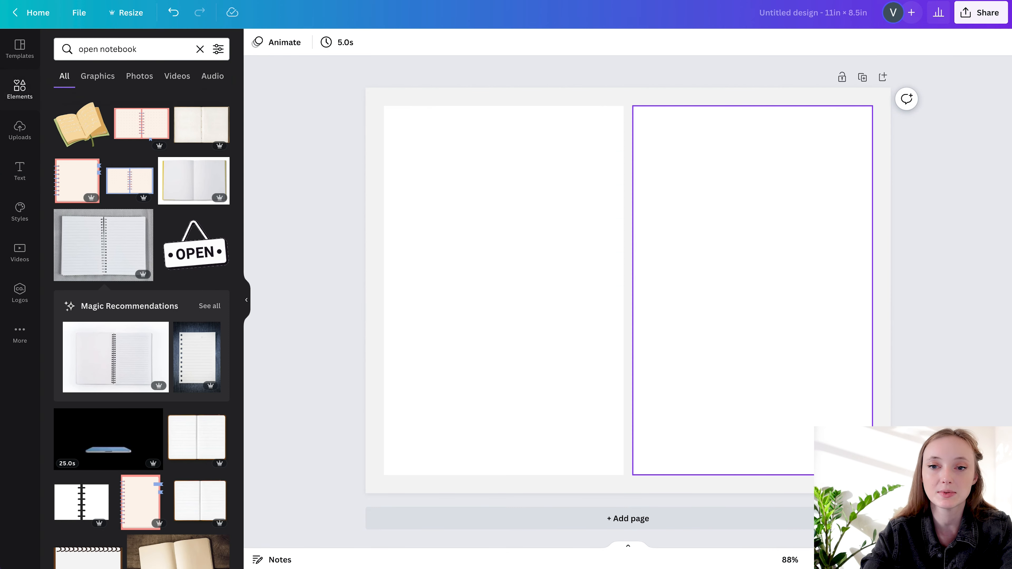
# Insert the close-up photo of a blank spiral notebook and remove its background to isolate the black binding
pyautogui.scroll(-8, 124, 331)
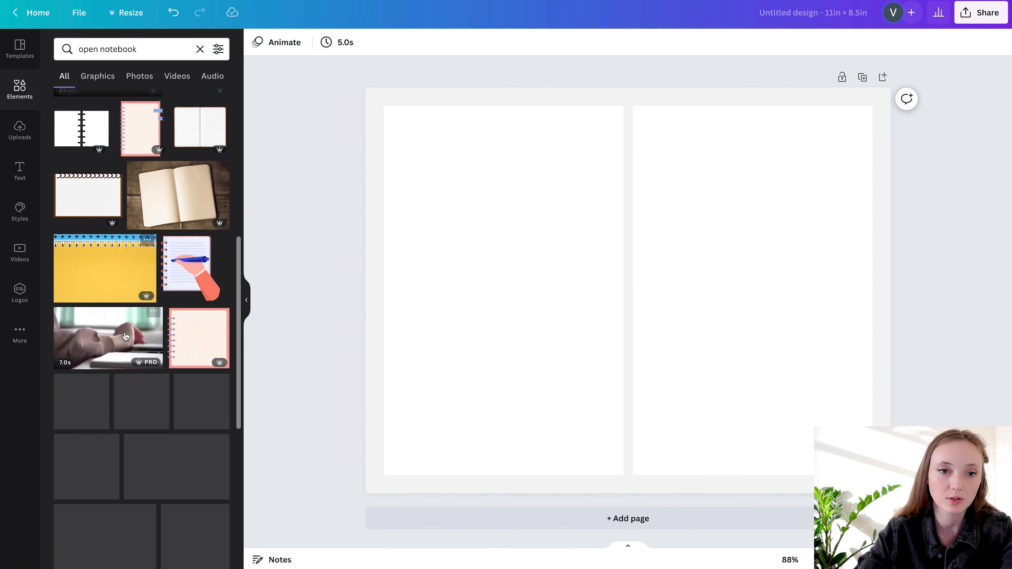
pyautogui.scroll(-8, 120, 223)
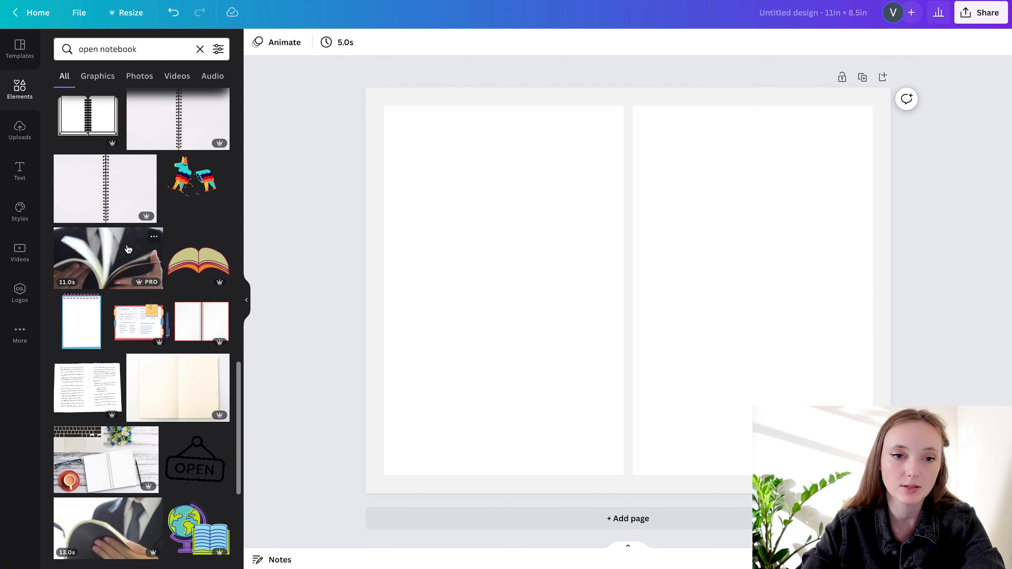
pyautogui.click(94, 172)
pyautogui.click(293, 45)
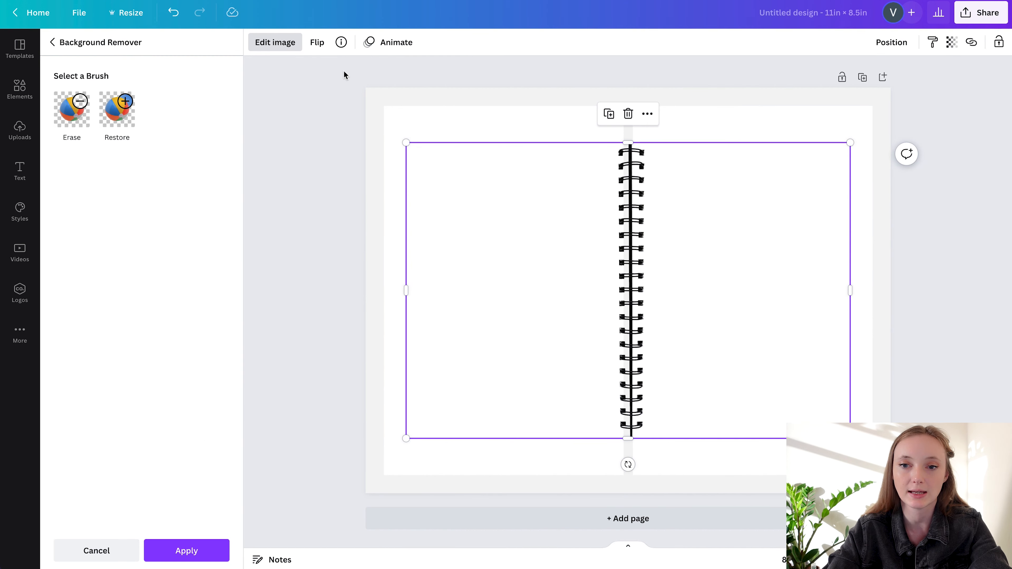
pyautogui.moveTo(708, 173); pyautogui.dragTo(709, 174)
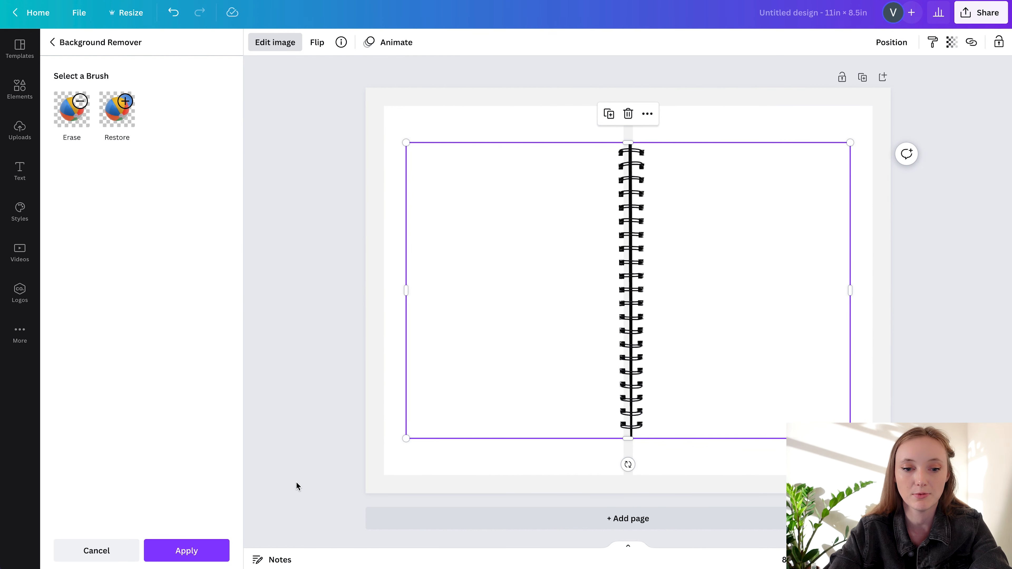
pyautogui.click(175, 557)
pyautogui.click(972, 227)
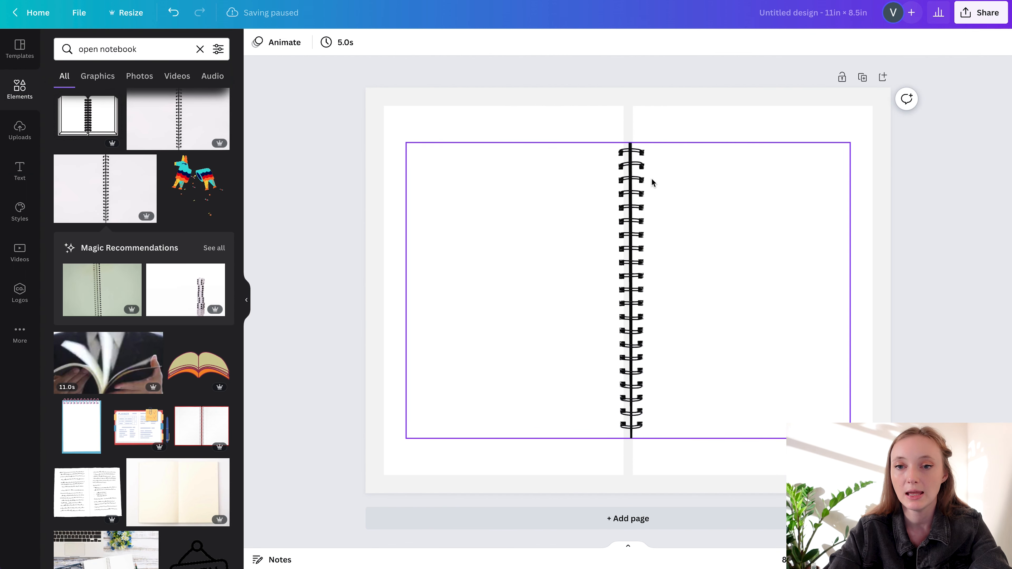
# Centre the black spiral binding horizontally over the gap between the two white pages
pyautogui.scroll(5, 639, 151)
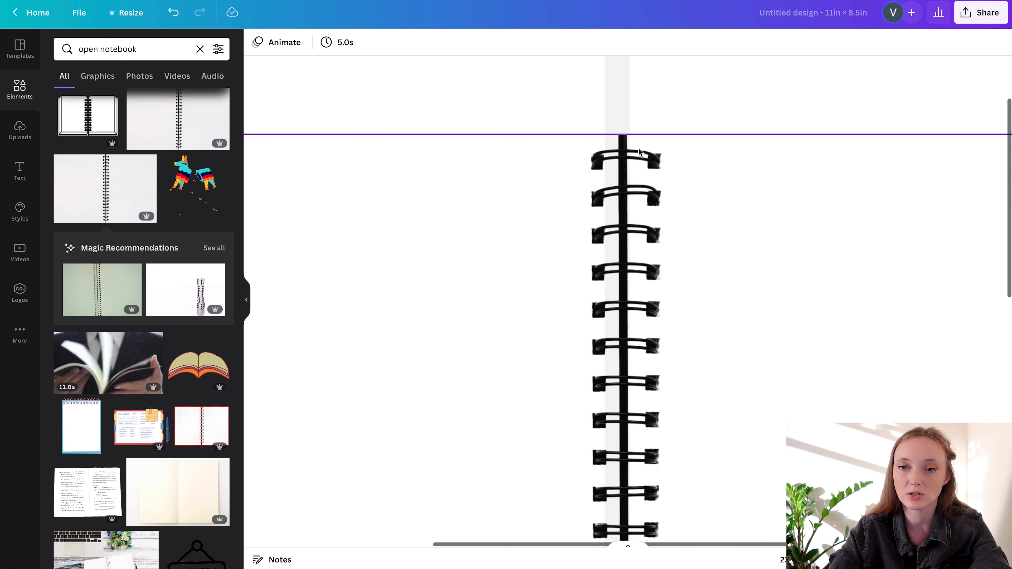
pyautogui.click(607, 152)
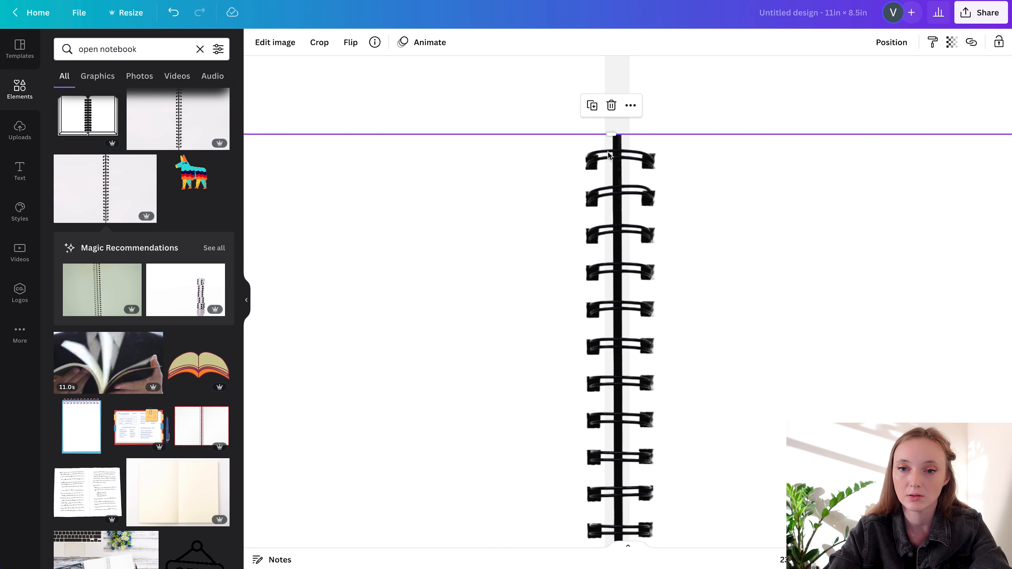
pyautogui.scroll(4, 607, 154)
pyautogui.moveTo(628, 143)
pyautogui.mouseDown()
pyautogui.moveTo(606, 143)
pyautogui.moveTo(627, 144)
pyautogui.mouseUp()
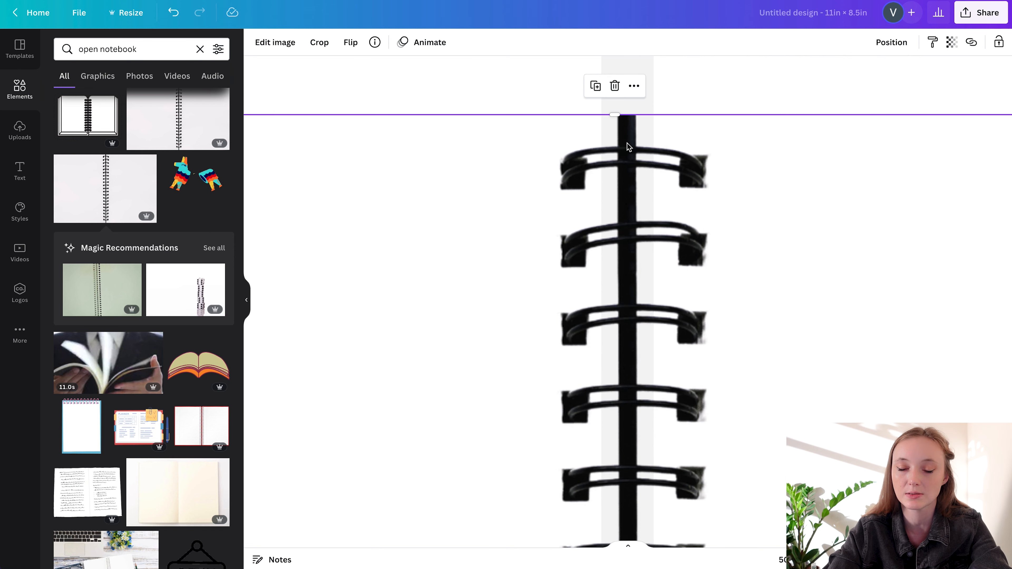
pyautogui.scroll(-3, 628, 145)
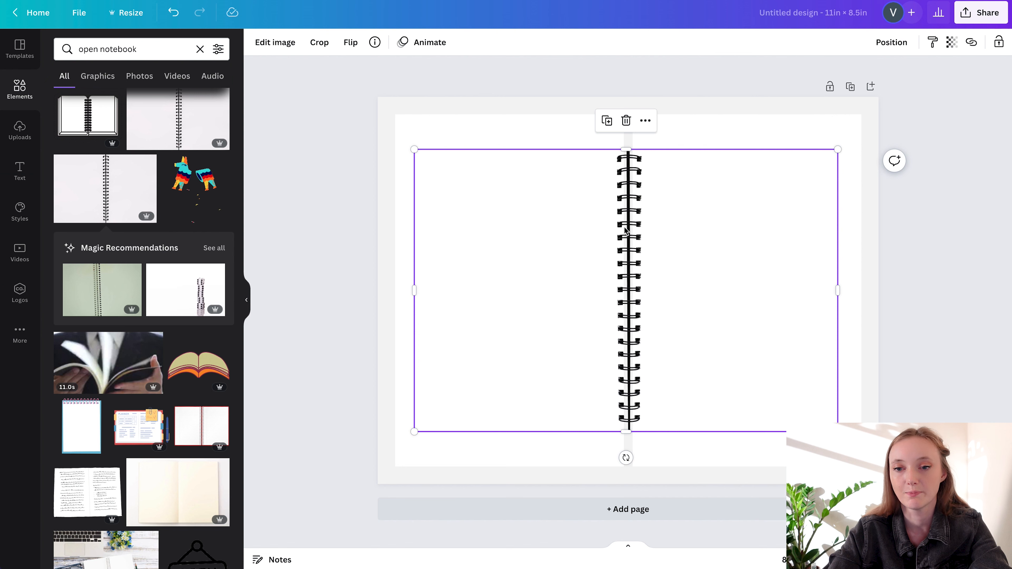
# Scale the spiral binding image down to about half size, position it over the page gap, and place a duplicate below it
pyautogui.moveTo(838, 431); pyautogui.dragTo(727, 337)
pyautogui.moveTo(691, 308); pyautogui.dragTo(689, 328)
pyautogui.hotkey('ctrl', 'd')
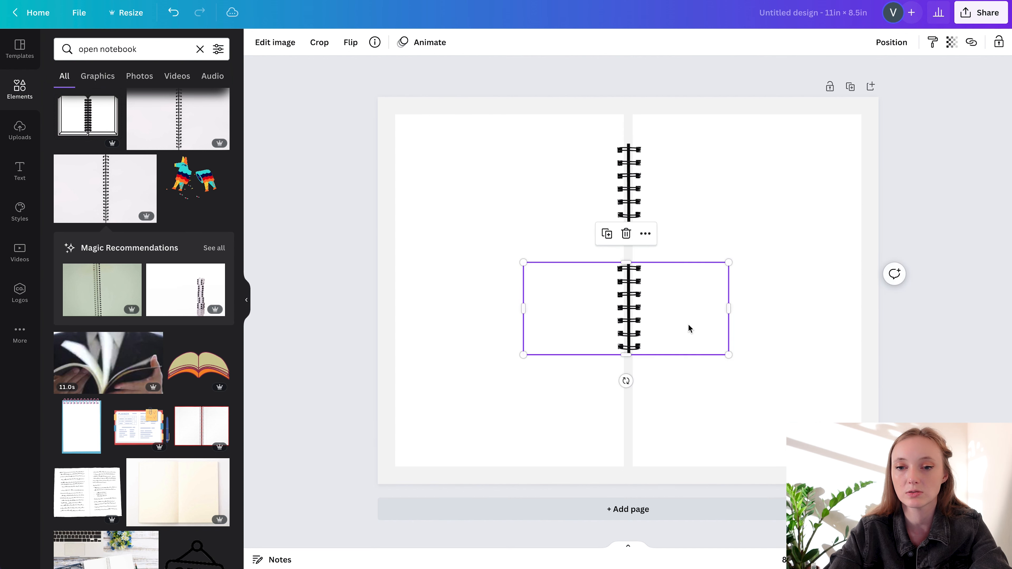
# Move both spiral binding images down together so the pair is vertically centred on the gap between the pages
pyautogui.keyDown('shift'); pyautogui.click(657, 199); pyautogui.keyUp('shift')
pyautogui.moveTo(673, 196); pyautogui.dragTo(678, 235)
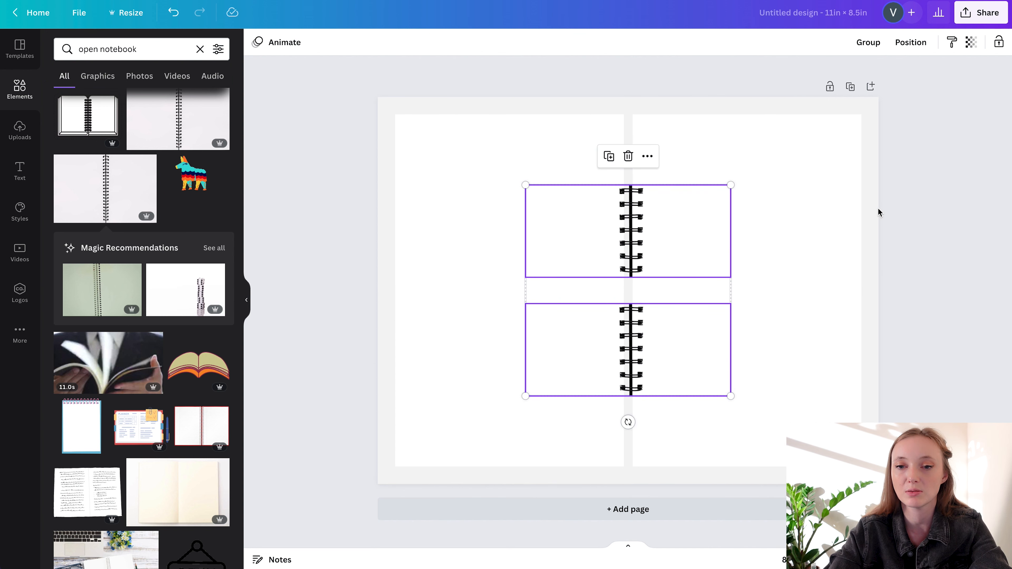
pyautogui.click(887, 209)
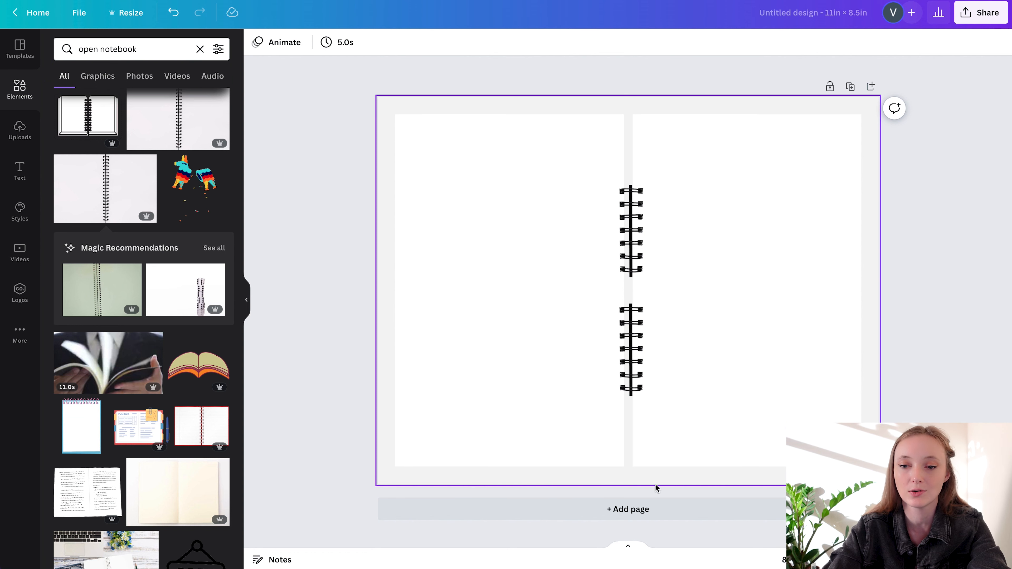
# Search the elements for "shadow" and insert the curved, soft-edged shadow graphic
pyautogui.tripleClick(151, 49)
pyautogui.write('shadow')
pyautogui.press('Return')
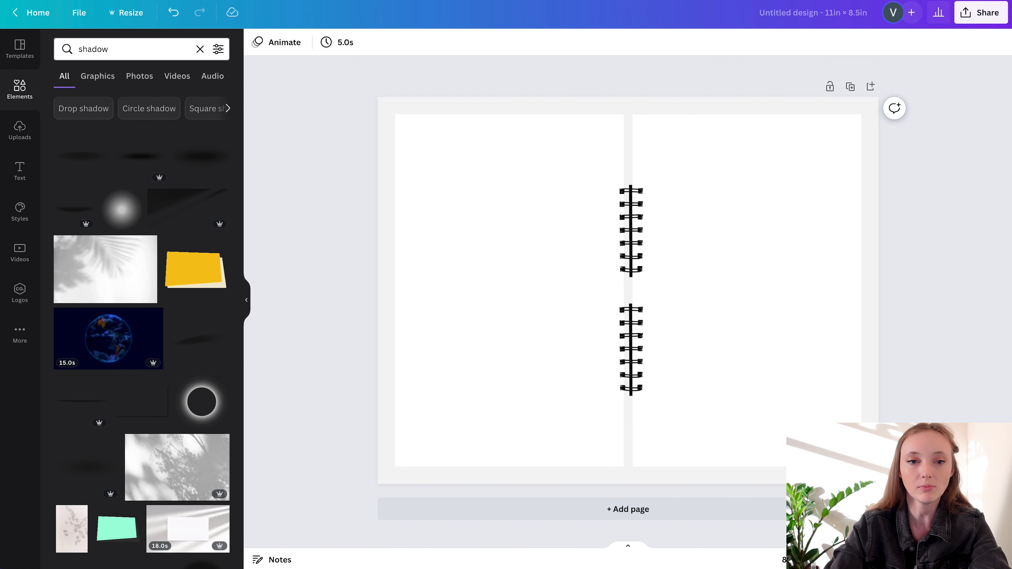
pyautogui.click(73, 201)
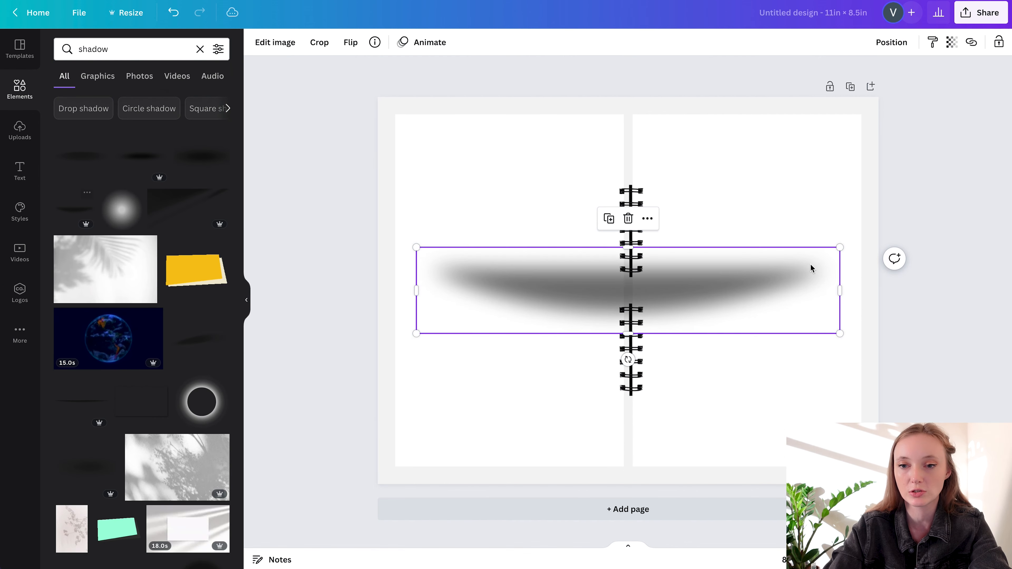
# Scale the shadow to the left page's width, place it at the page's bottom edge, and send it behind the page
pyautogui.moveTo(802, 267); pyautogui.dragTo(630, 400)
pyautogui.moveTo(557, 440); pyautogui.dragTo(556, 449)
pyautogui.press('super+[')
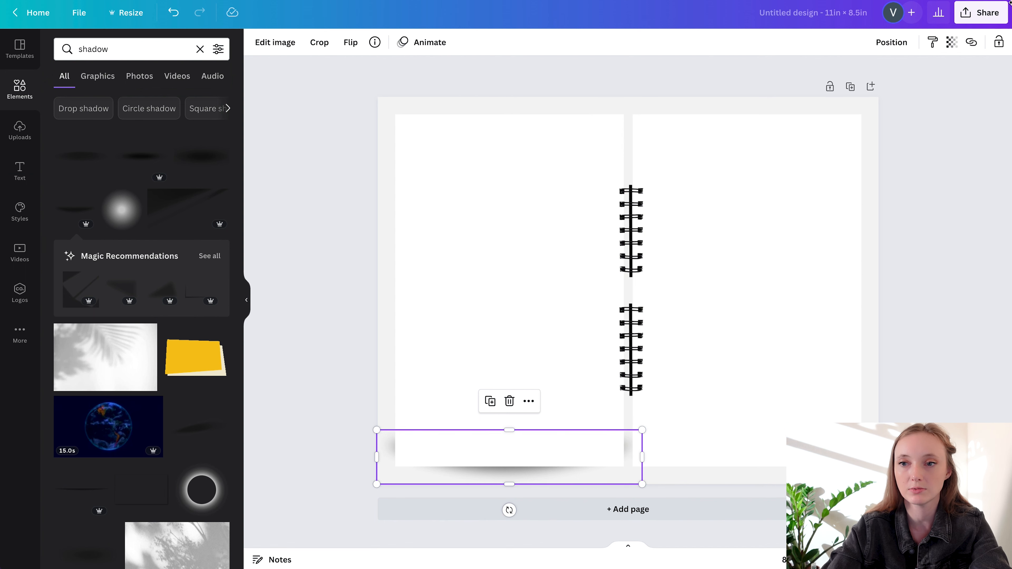
pyautogui.click(891, 42)
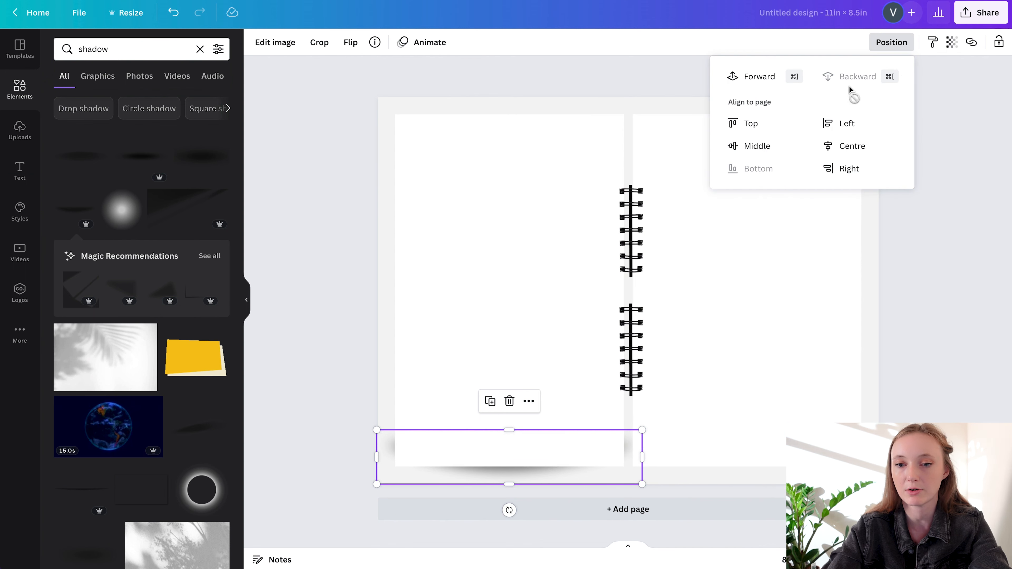
pyautogui.moveTo(376, 430); pyautogui.dragTo(394, 434)
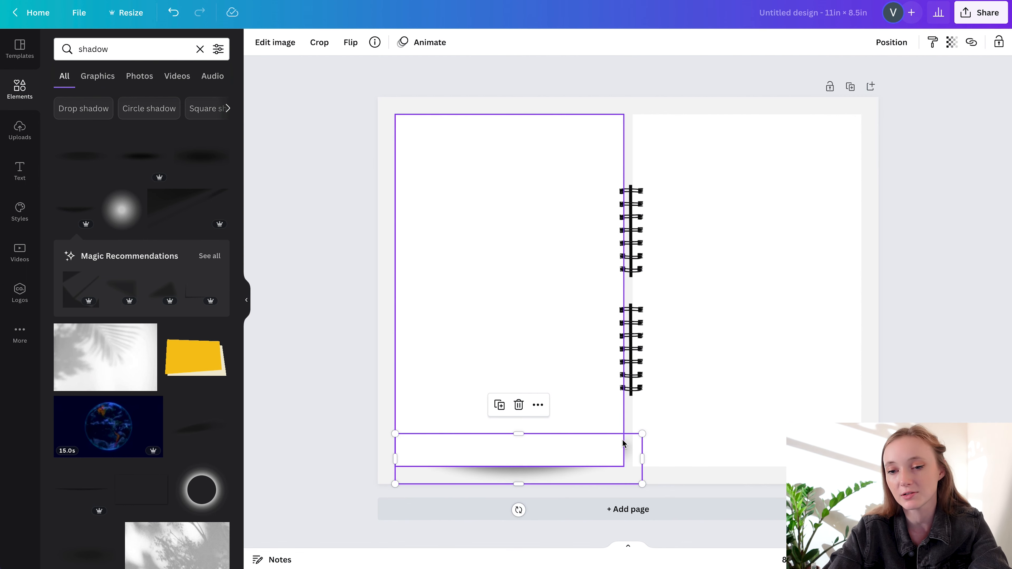
pyautogui.moveTo(643, 432); pyautogui.dragTo(626, 435)
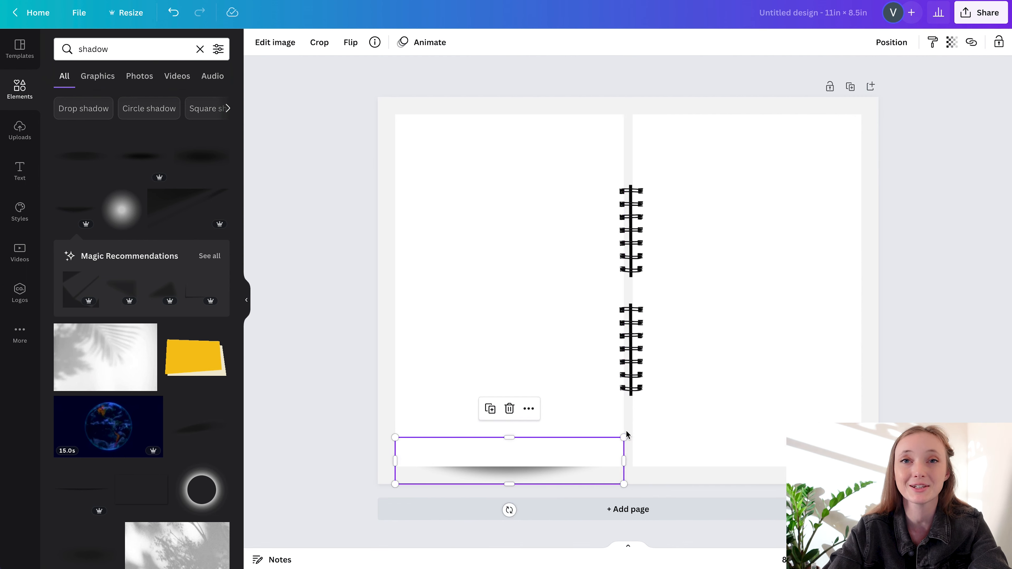
# Set the left page shadow's transparency to 56
pyautogui.click(952, 42)
pyautogui.moveTo(874, 88); pyautogui.dragTo(897, 89)
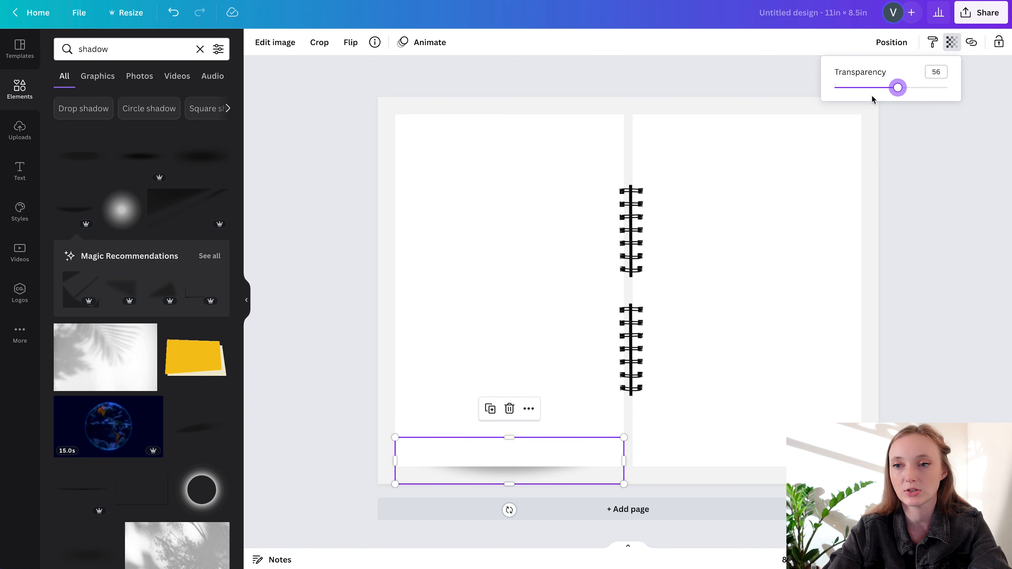
pyautogui.click(556, 476)
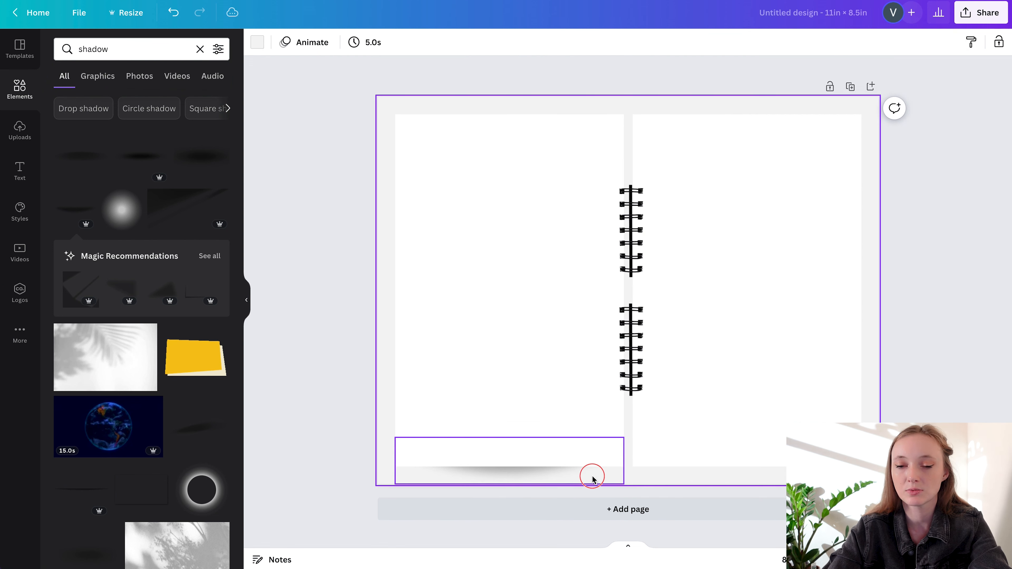
# Duplicate the left page's shadow and align the copy under the bottom edge of the right page
pyautogui.click(575, 476)
pyautogui.moveTo(575, 476); pyautogui.dragTo(676, 478)
pyautogui.moveTo(565, 474); pyautogui.dragTo(801, 471)
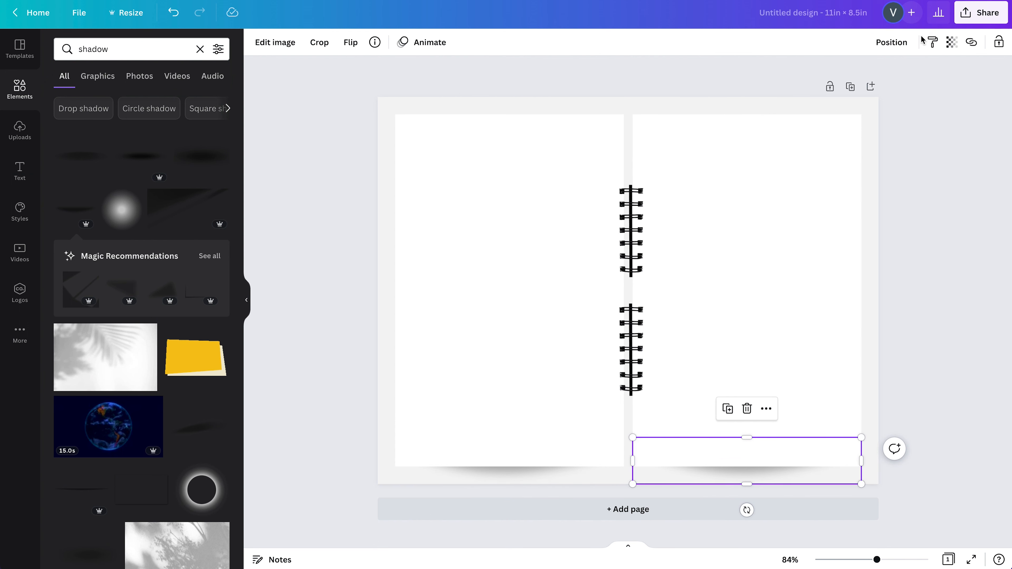
# Set the right page shadow's transparency to 15
pyautogui.click(952, 43)
pyautogui.click(863, 89)
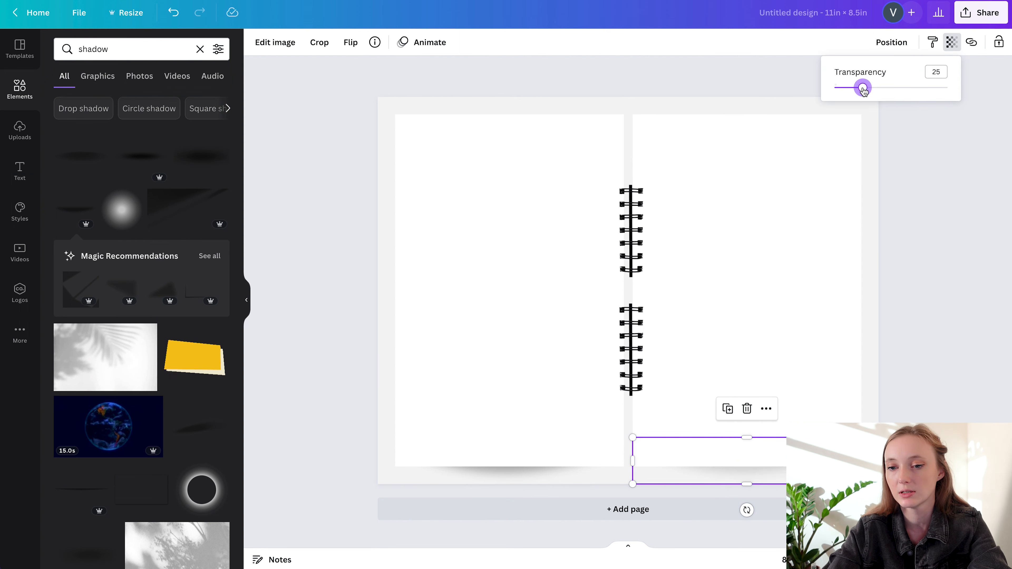
pyautogui.click(853, 90)
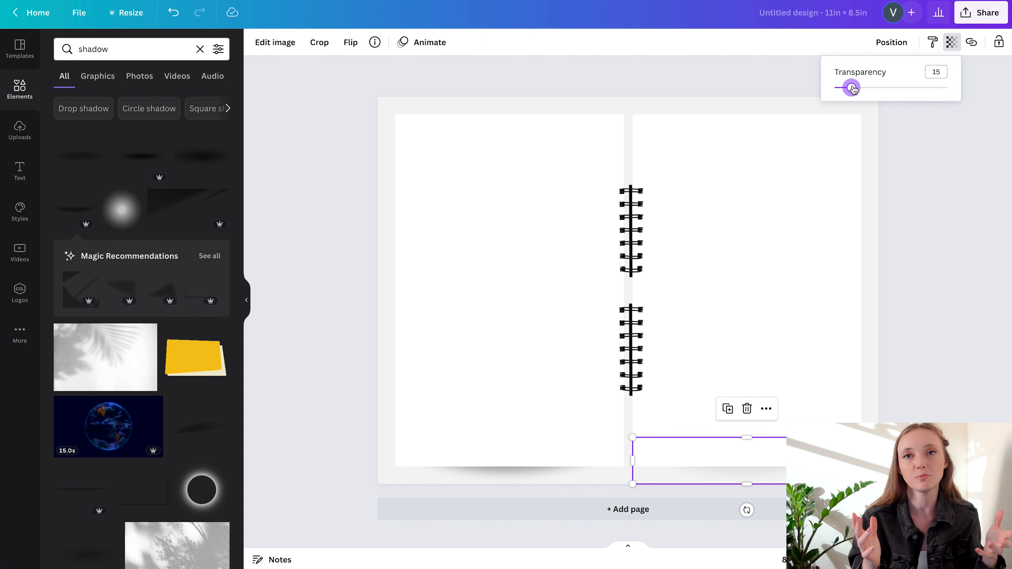
pyautogui.click(965, 189)
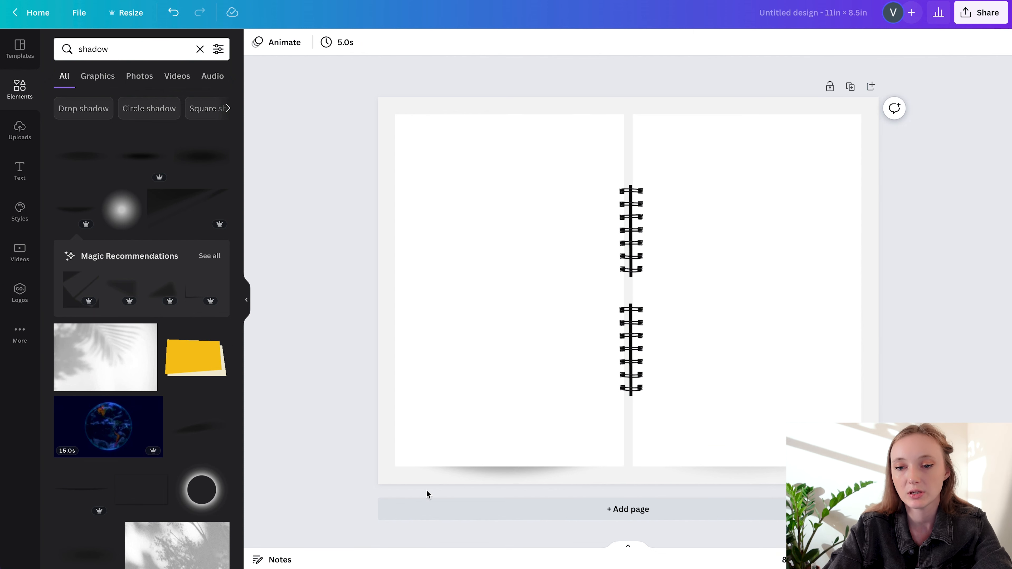
# Set the left page shadow's transparency to 37
pyautogui.click(493, 475)
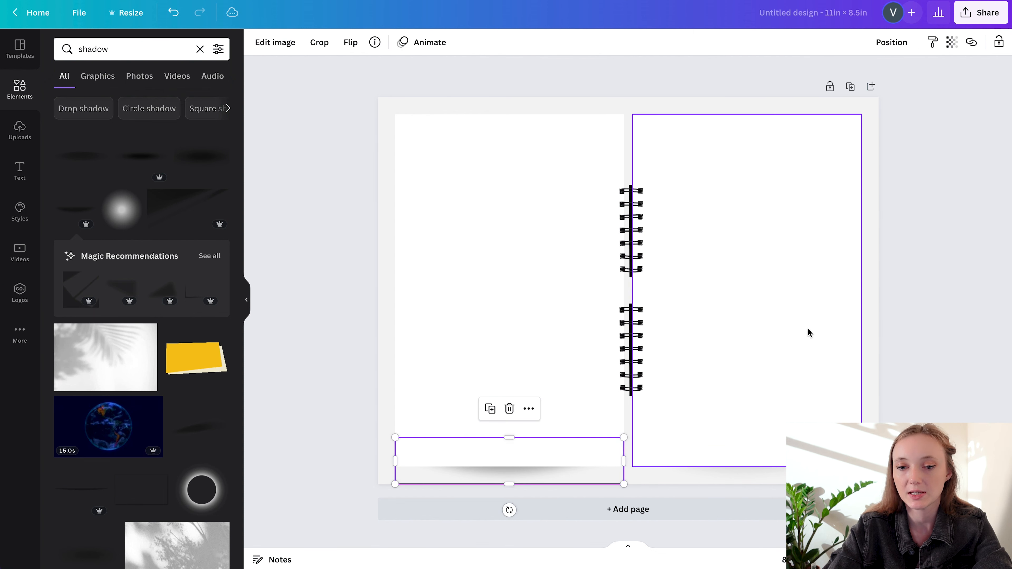
pyautogui.click(955, 43)
pyautogui.click(871, 88)
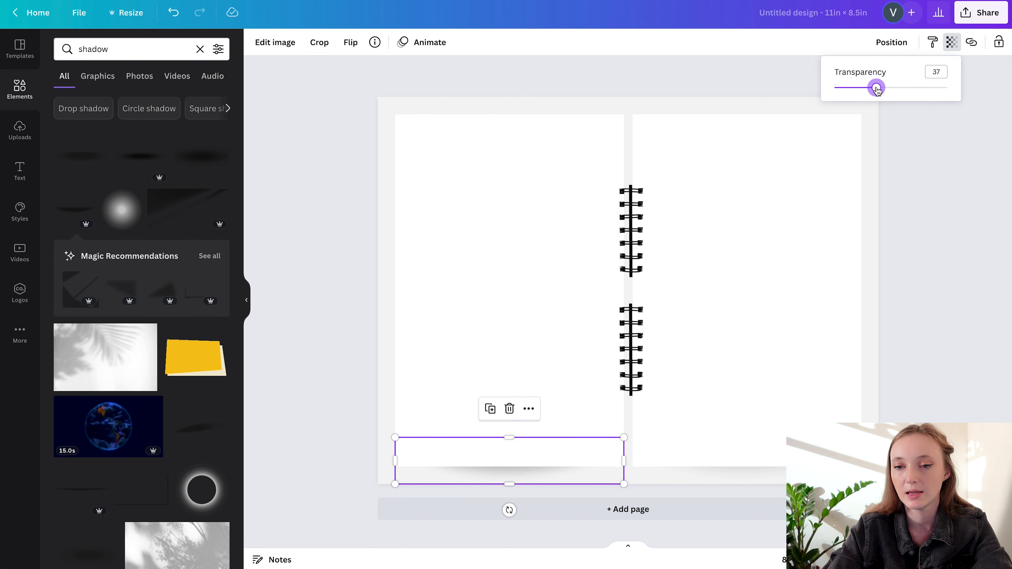
pyautogui.click(894, 330)
pyautogui.click(895, 330)
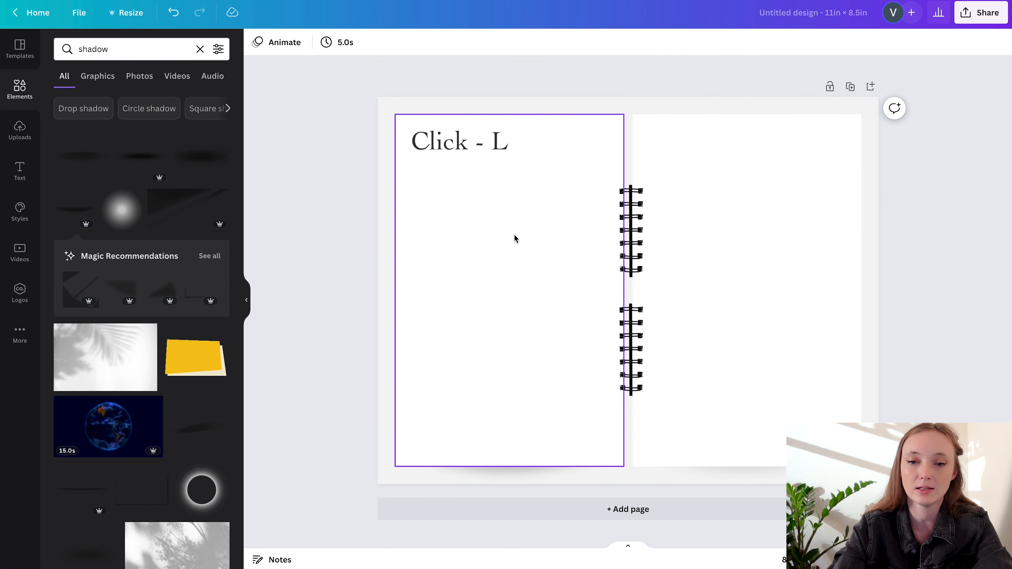
# Add a straight black line near the top of the left page and set its line weight to 1
pyautogui.press('l')
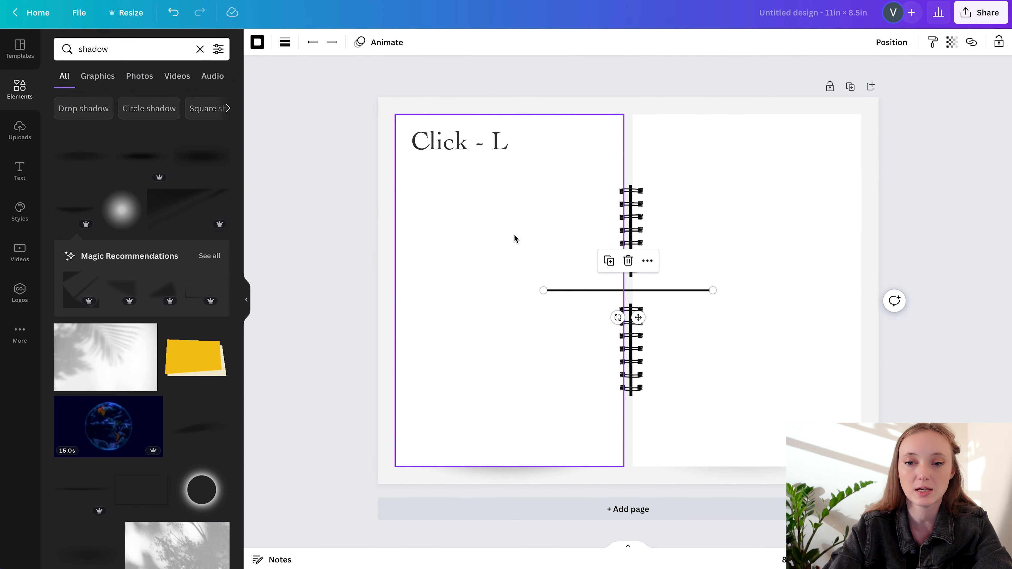
pyautogui.moveTo(639, 317); pyautogui.dragTo(510, 195)
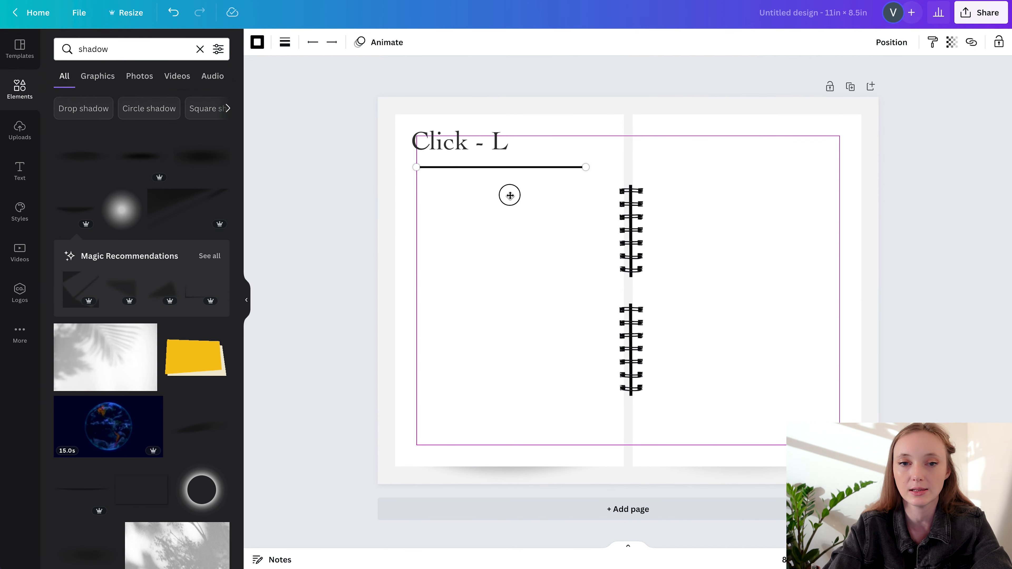
pyautogui.click(257, 42)
pyautogui.click(284, 42)
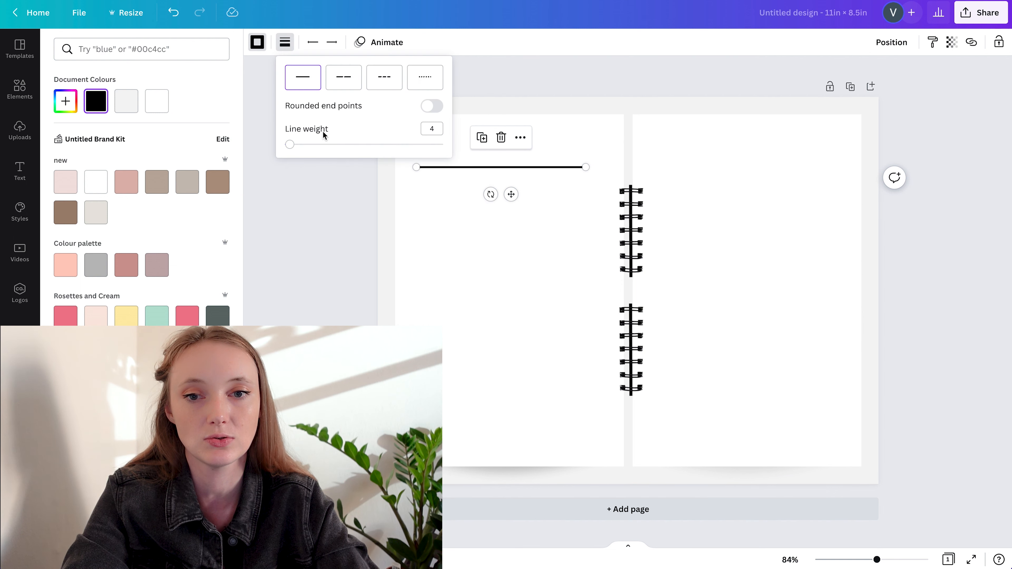
pyautogui.moveTo(294, 144); pyautogui.dragTo(220, 145)
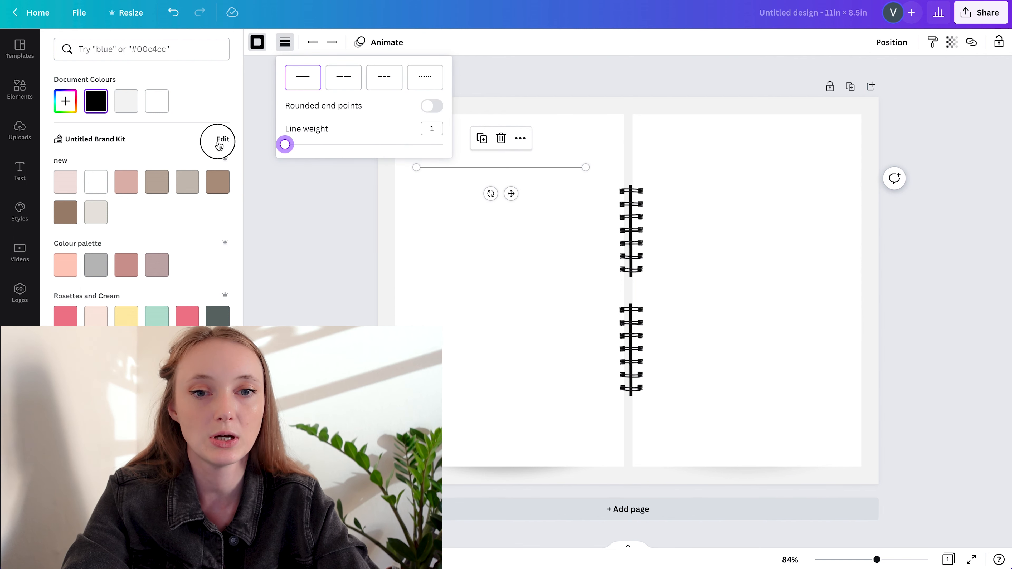
pyautogui.click(270, 213)
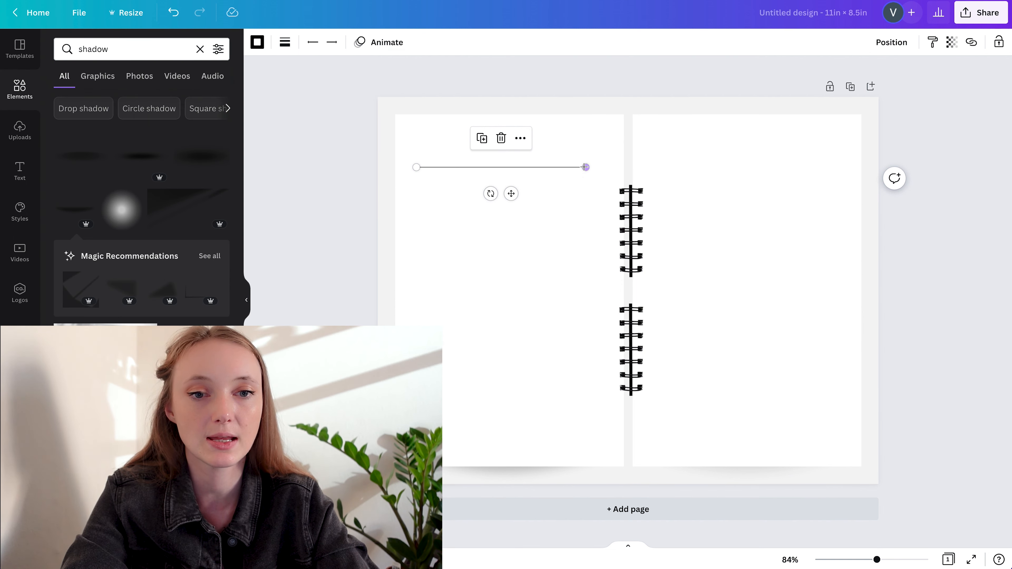
# Shorten the line to about half the left page's width and move it up closer to the page's top edge
pyautogui.moveTo(585, 167); pyautogui.dragTo(516, 156)
pyautogui.click(306, 160)
pyautogui.moveTo(446, 161); pyautogui.dragTo(445, 146)
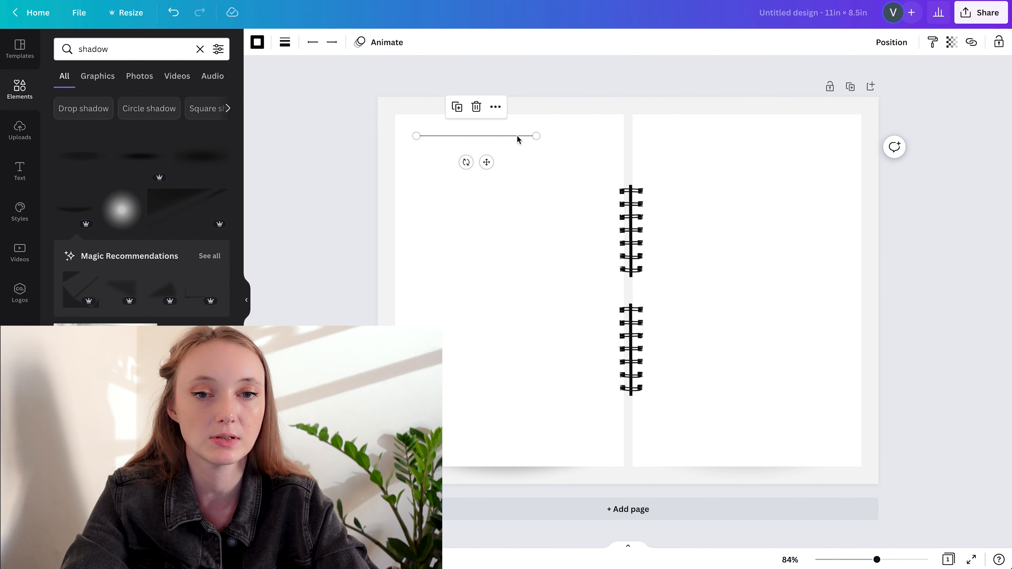
pyautogui.moveTo(503, 144); pyautogui.dragTo(501, 134)
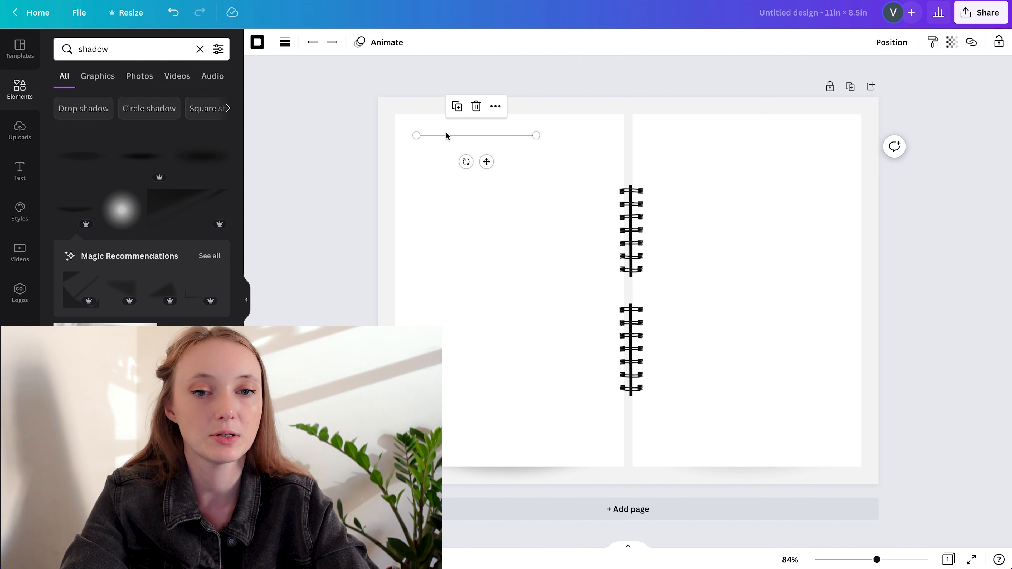
pyautogui.click(339, 184)
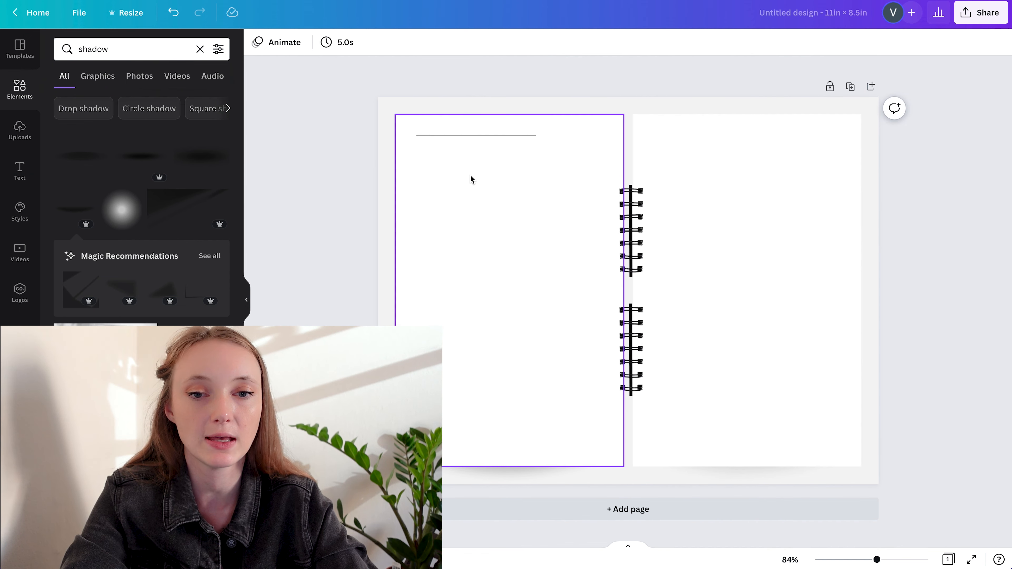
pyautogui.press('t')
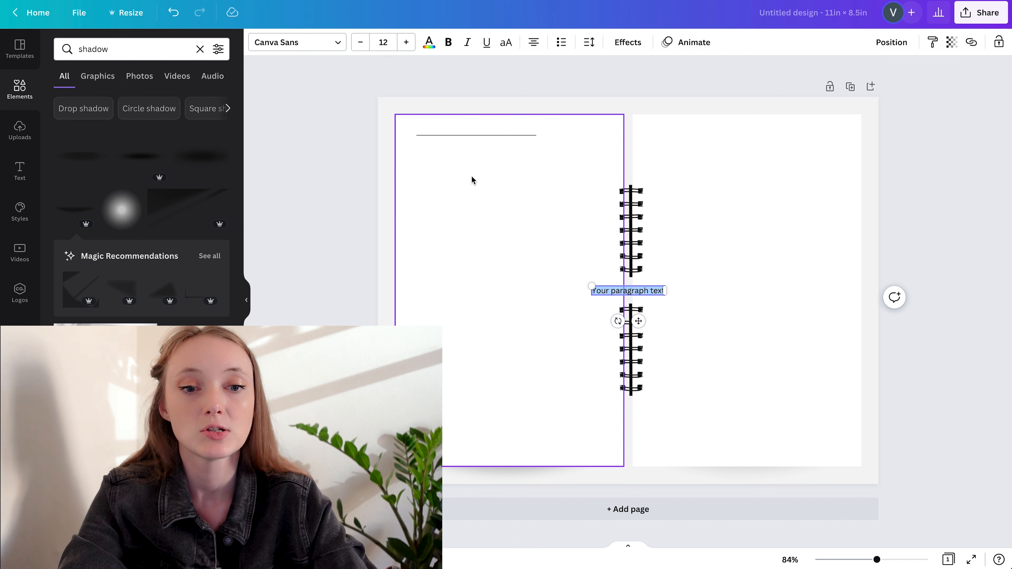
pyautogui.press('BackSpace')
pyautogui.click(312, 183)
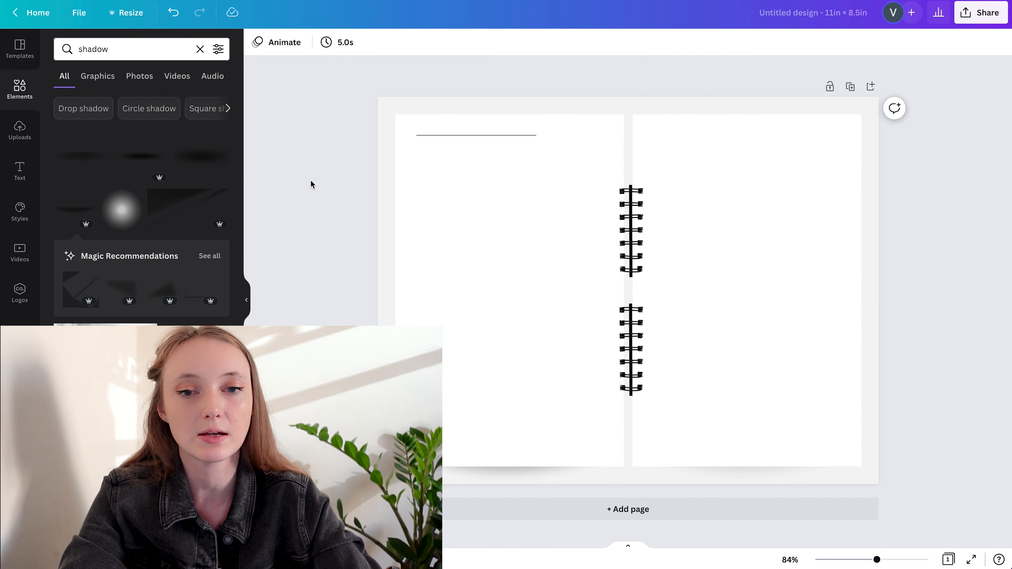
# Add the text label "Month:" in Playfair Display just above the start of the line on the left page
pyautogui.press('t')
pyautogui.moveTo(636, 317); pyautogui.dragTo(463, 157)
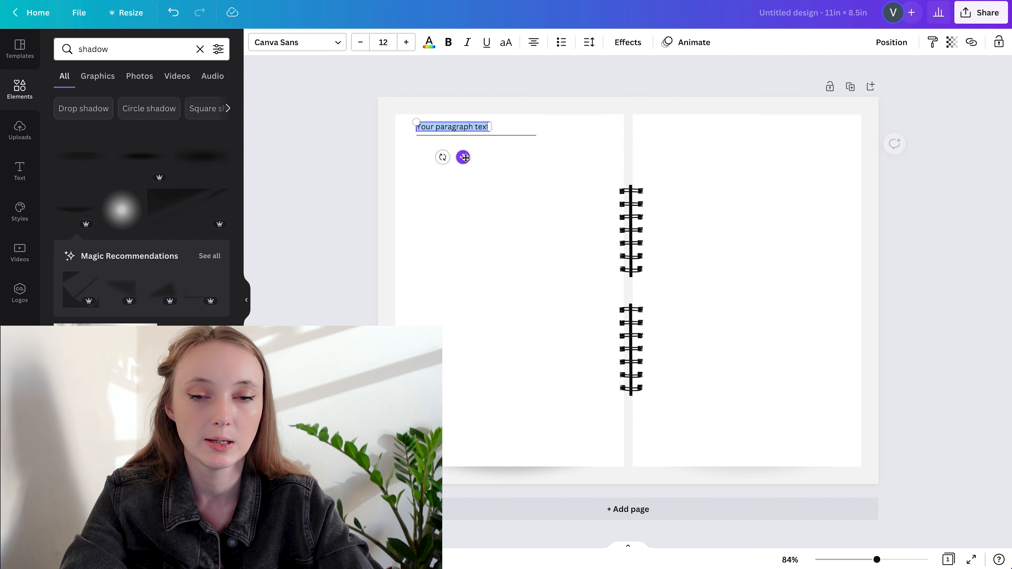
pyautogui.write('Month')
pyautogui.hotkey('ctrl', 'a')
pyautogui.click(297, 42)
pyautogui.click(121, 138)
pyautogui.moveTo(463, 157)
pyautogui.mouseDown()
pyautogui.moveTo(431, 156)
pyautogui.moveTo(443, 157)
pyautogui.mouseUp()
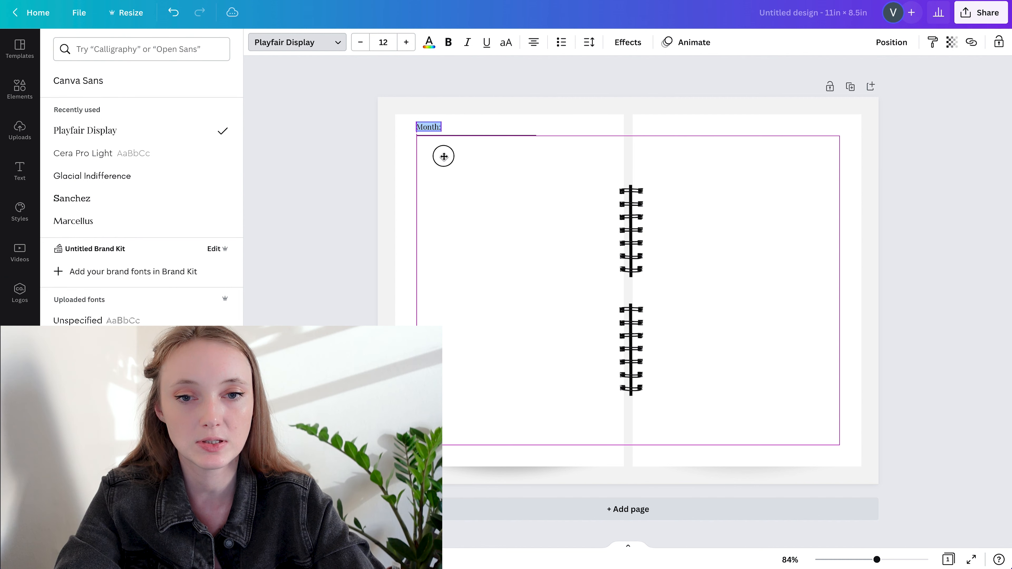
pyautogui.click(321, 172)
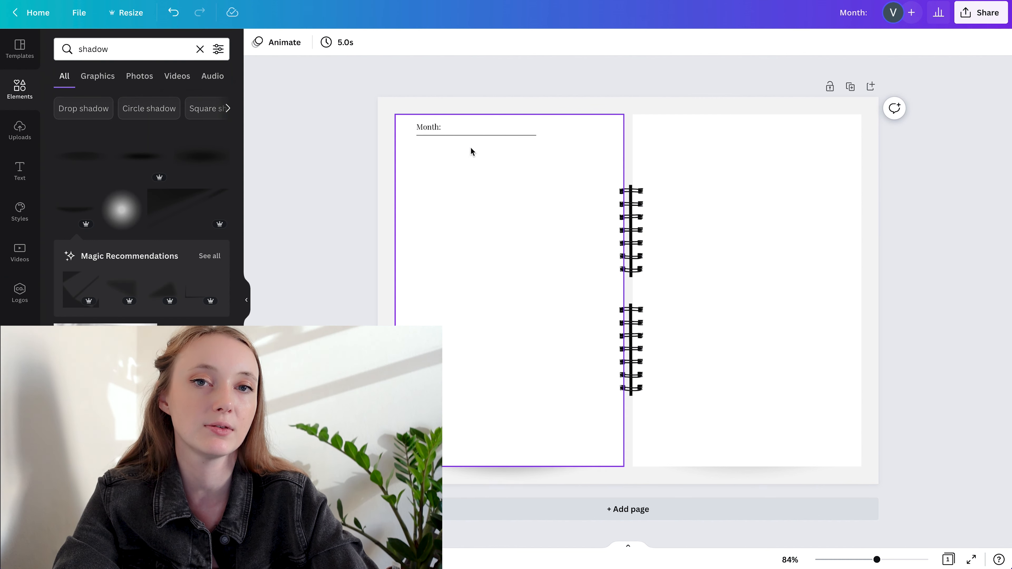
# Move the "Month:" label and its line together slightly down and toward the left page's outer edge
pyautogui.click(435, 136)
pyautogui.keyDown('shift'); pyautogui.click(433, 131); pyautogui.keyUp('shift')
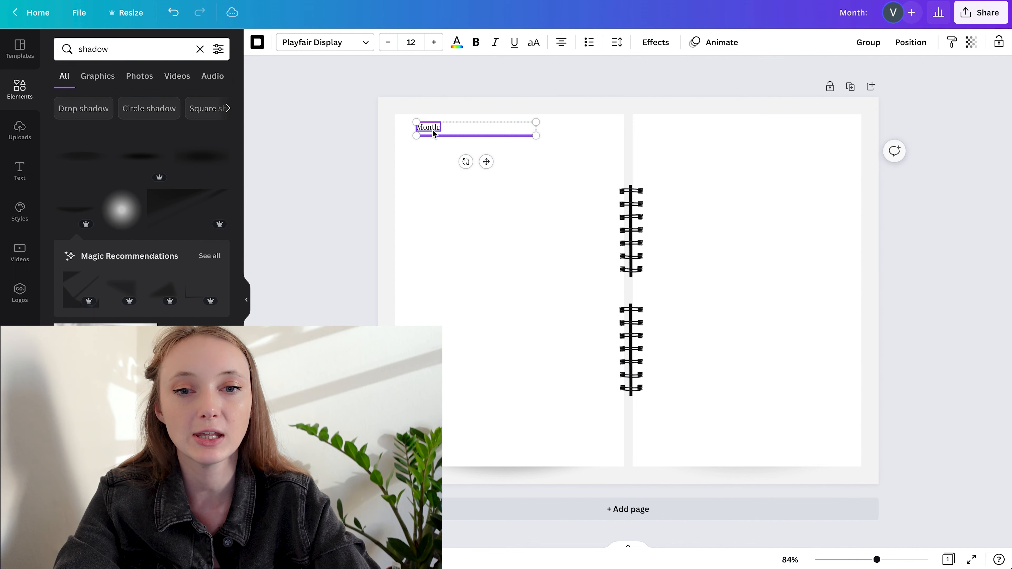
pyautogui.moveTo(433, 133); pyautogui.dragTo(427, 139)
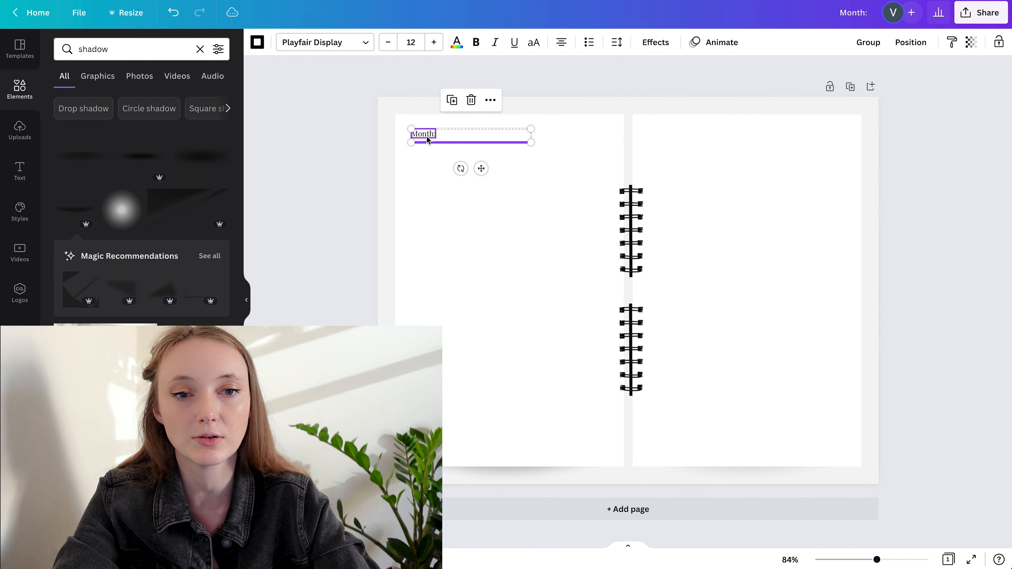
pyautogui.click(69, 11)
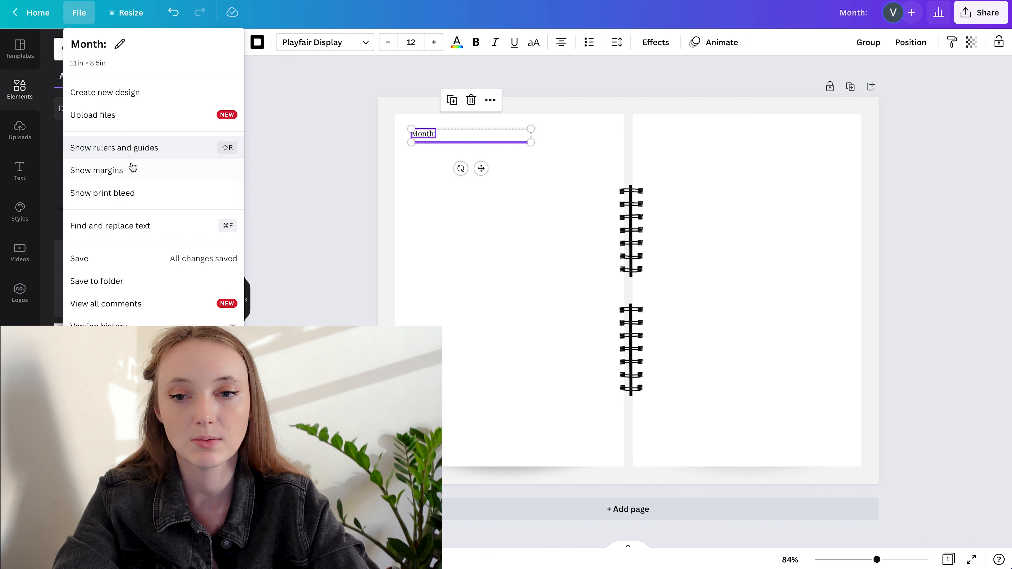
pyautogui.click(370, 173)
pyautogui.click(426, 135)
pyautogui.keyDown('shift'); pyautogui.click(458, 142); pyautogui.keyUp('shift')
pyautogui.moveTo(457, 141)
pyautogui.mouseDown()
pyautogui.moveTo(456, 158)
pyautogui.moveTo(456, 142)
pyautogui.mouseUp()
pyautogui.click(259, 190)
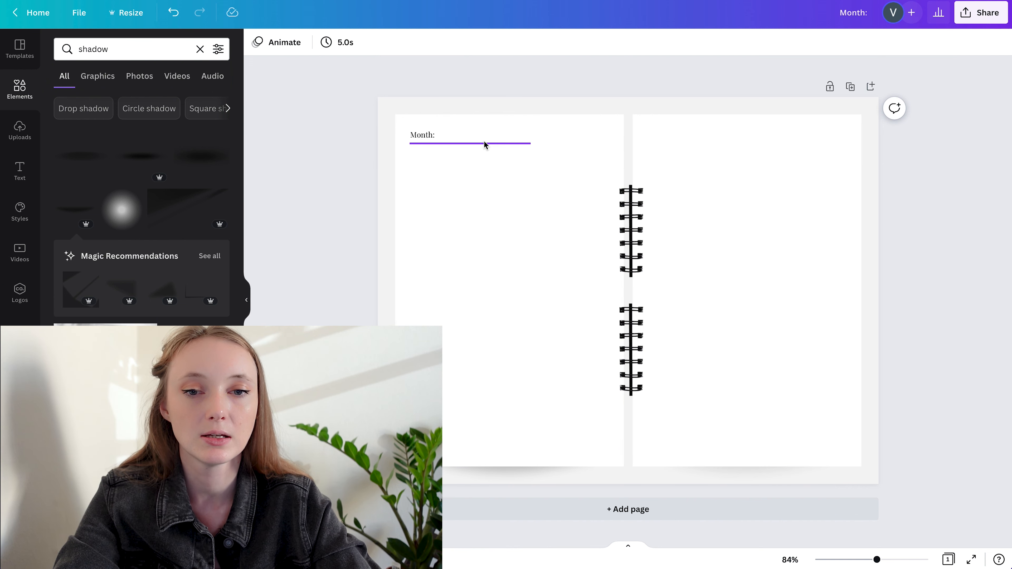
# Add a rectangle and narrow it into a thin vertical spacer strip along the left page's outer edge
pyautogui.press('r')
pyautogui.moveTo(662, 260); pyautogui.dragTo(489, 180)
pyautogui.moveTo(512, 206); pyautogui.dragTo(410, 206)
# Copy the vertical strip and place the duplicate flush with the right page's outer edge
pyautogui.press('super+c')
pyautogui.press('super+v')
pyautogui.moveTo(414, 178); pyautogui.dragTo(854, 179)
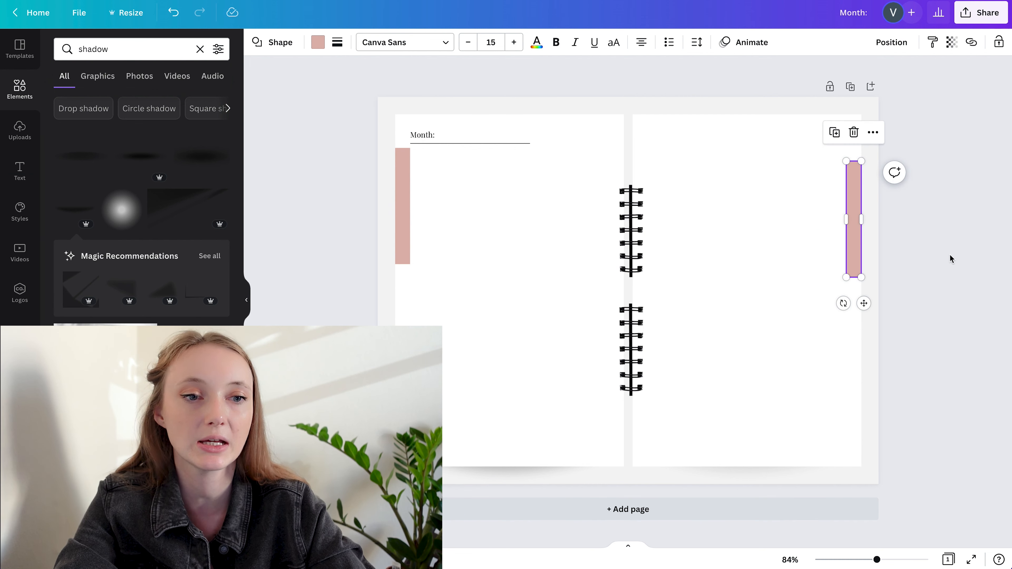
# Group the two vertical spacer strips on the outer page edges
pyautogui.keyDown('shift'); pyautogui.click(403, 175); pyautogui.keyUp('shift')
pyautogui.press('super+g')
pyautogui.click(309, 138)
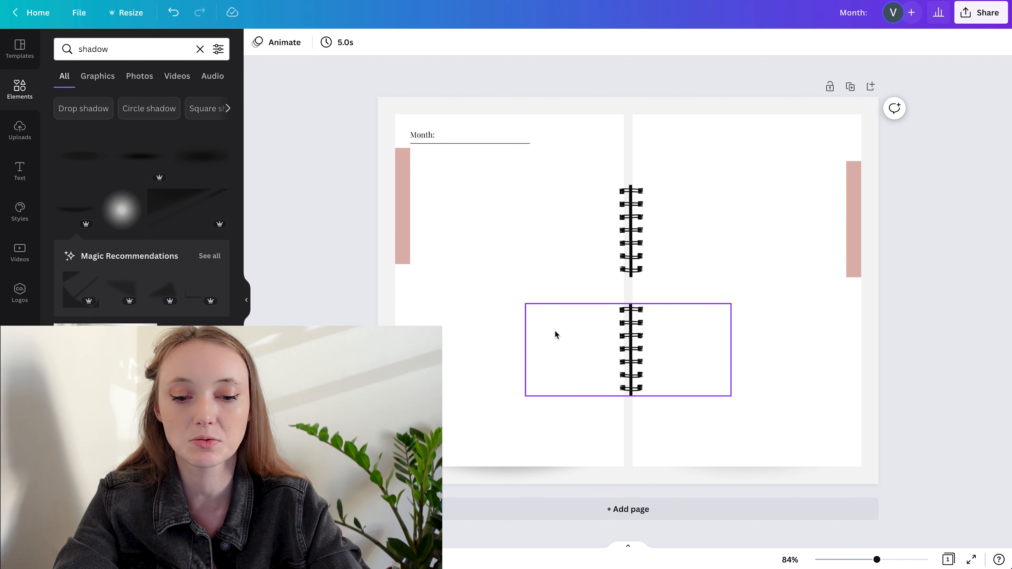
# Add a square to the left page beside the outer spacer strip and shrink it to calendar-box size
pyautogui.press('r')
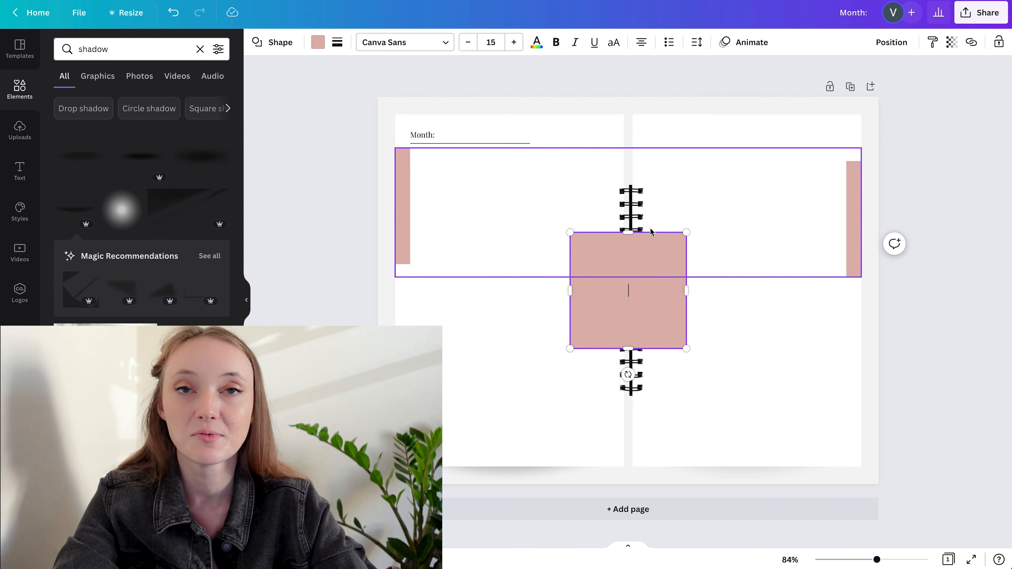
pyautogui.moveTo(657, 246); pyautogui.dragTo(496, 168)
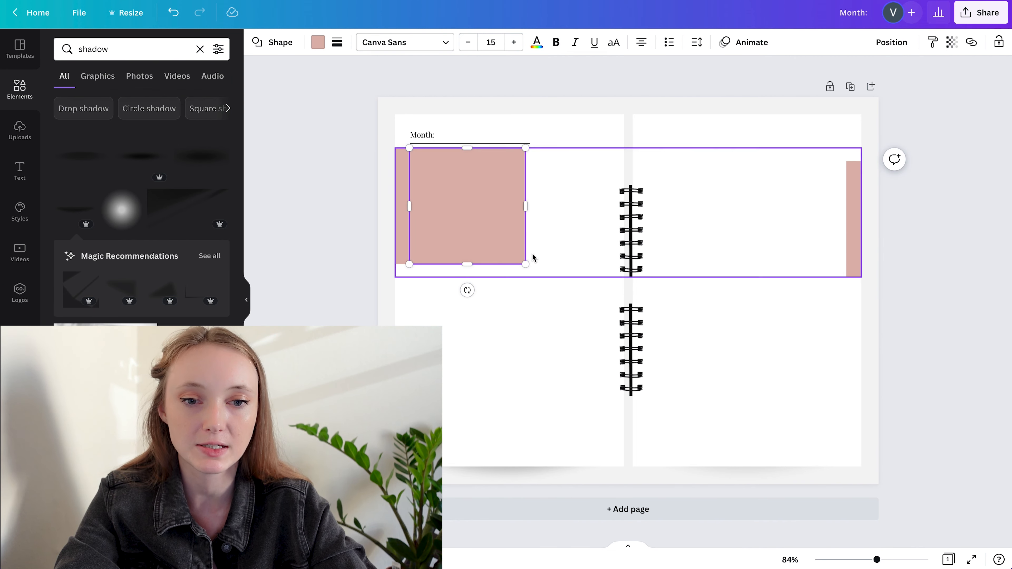
pyautogui.moveTo(525, 264); pyautogui.dragTo(491, 229)
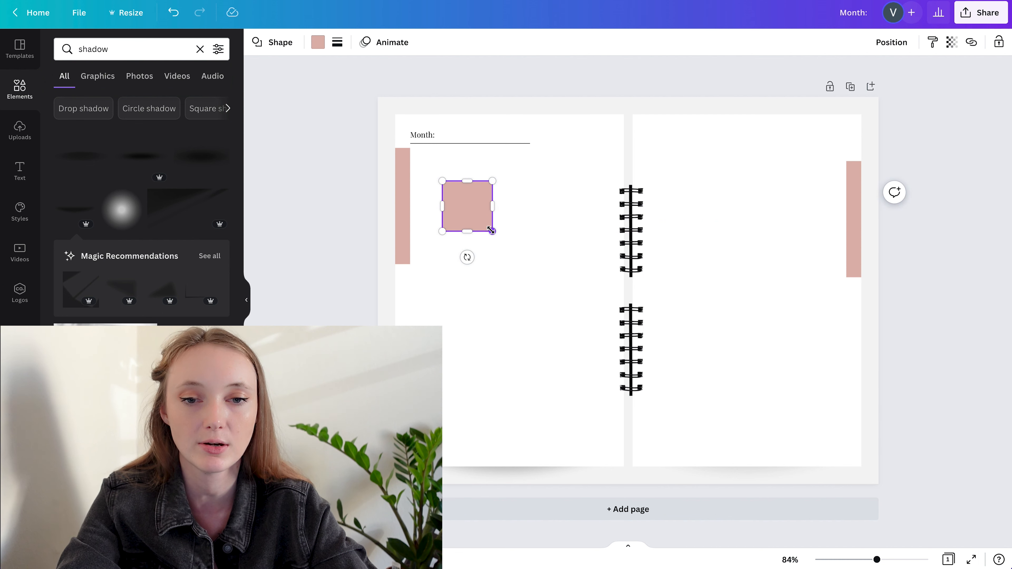
# Duplicate the square into an evenly spaced row of four under the month line and scale the row down to fit the left page
pyautogui.moveTo(463, 193); pyautogui.dragTo(595, 169)
pyautogui.click(557, 169)
pyautogui.click(506, 169)
pyautogui.keyDown('shift'); pyautogui.click(559, 172); pyautogui.keyUp('shift')
pyautogui.keyDown('shift'); pyautogui.click(481, 174); pyautogui.keyUp('shift')
pyautogui.keyDown('shift'); pyautogui.click(451, 173); pyautogui.keyUp('shift')
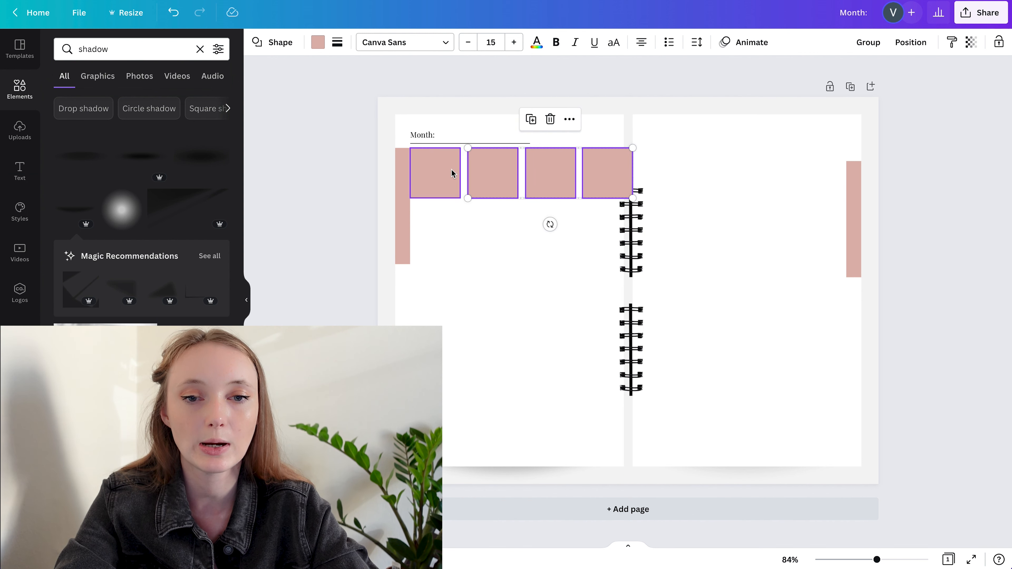
pyautogui.moveTo(618, 199); pyautogui.dragTo(605, 183)
# Ungroup the spacer strips and place a copy of the left one along the left page's inner edge by the spiral
pyautogui.click(398, 190)
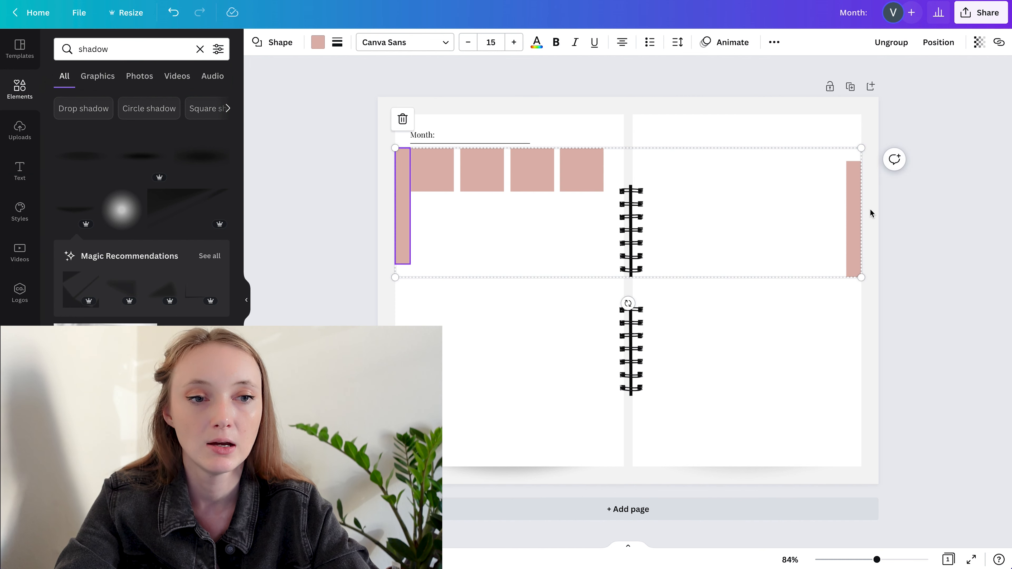
pyautogui.click(946, 132)
pyautogui.moveTo(402, 221); pyautogui.dragTo(618, 218)
# Select the row of four squares and scale it up slightly until it meets the inner spacer strip
pyautogui.click(582, 170)
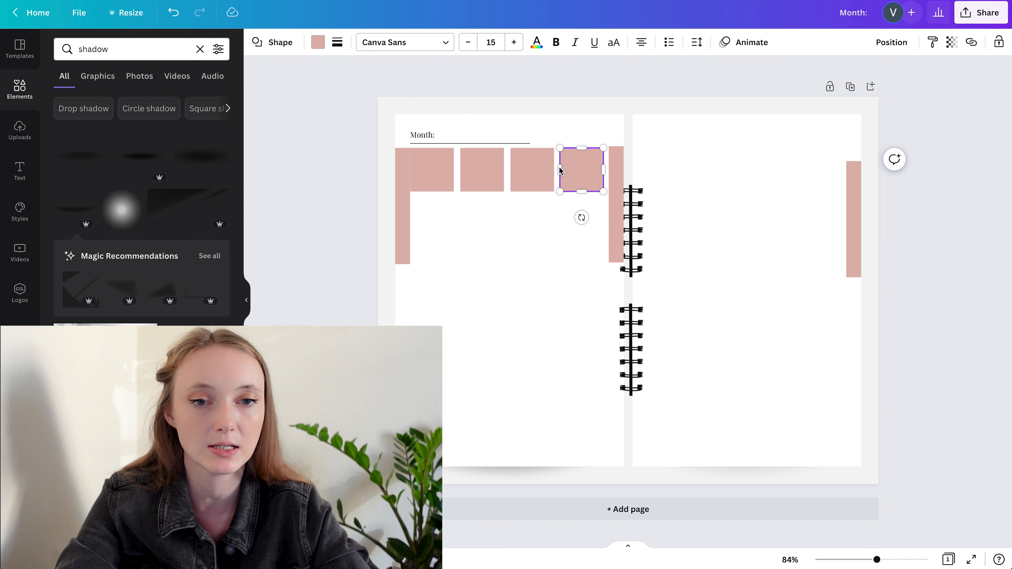
pyautogui.keyDown('shift'); pyautogui.click(532, 169); pyautogui.keyUp('shift')
pyautogui.keyDown('shift'); pyautogui.click(482, 169); pyautogui.keyUp('shift')
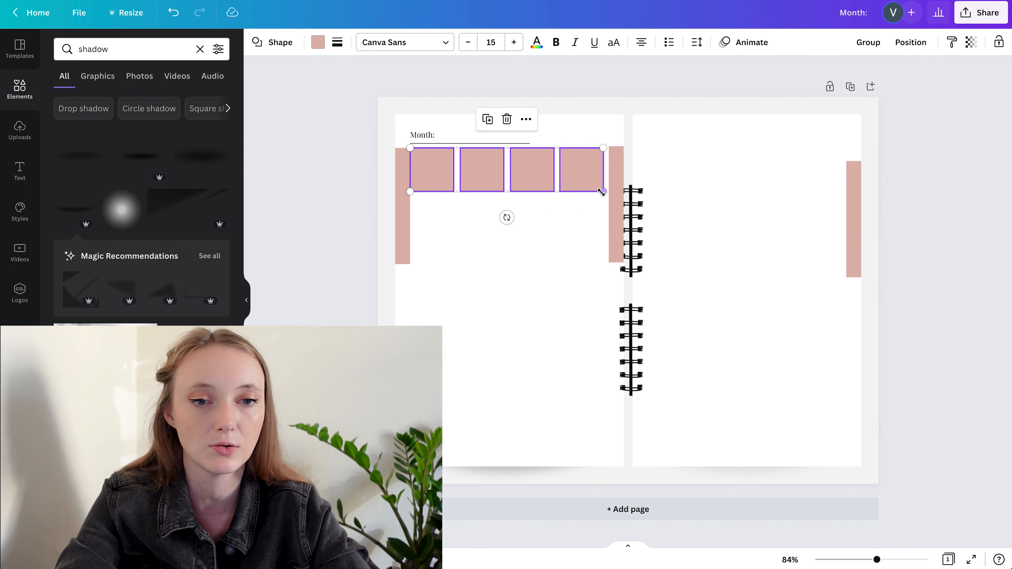
pyautogui.moveTo(604, 193); pyautogui.dragTo(604, 194)
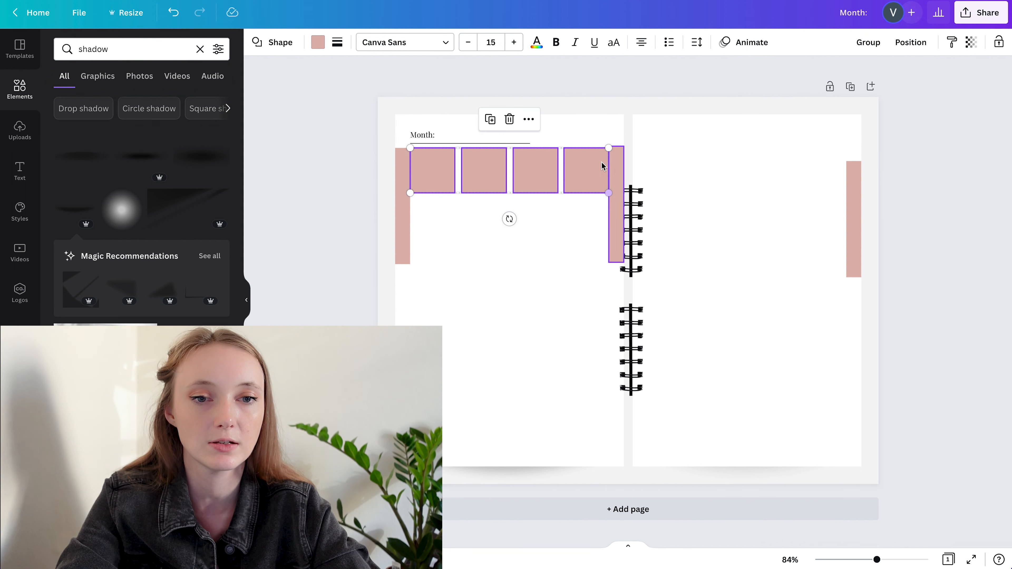
pyautogui.click(616, 160)
pyautogui.keyDown('shift'); pyautogui.click(397, 175); pyautogui.keyUp('shift')
pyautogui.press('Delete')
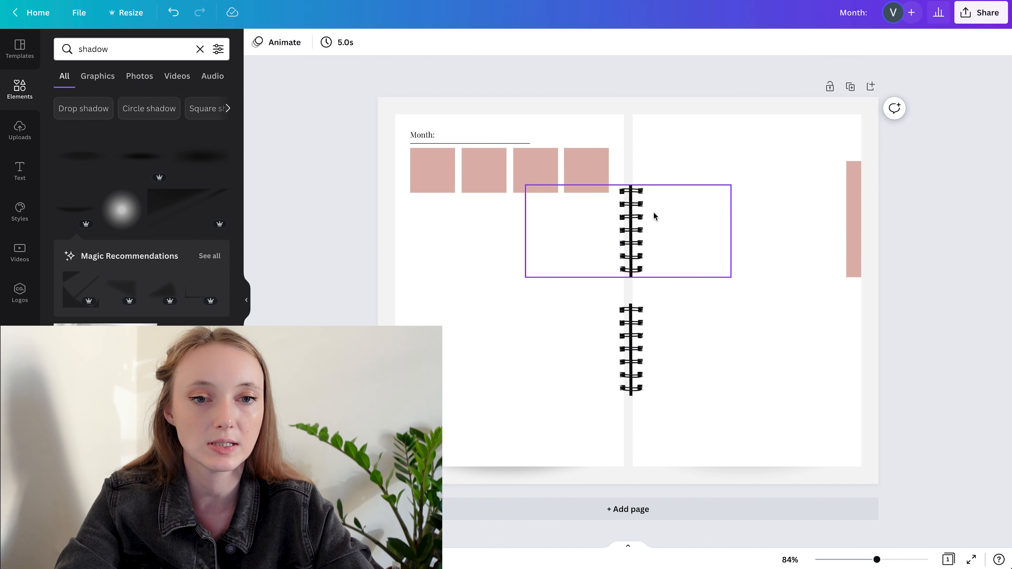
pyautogui.hotkey('ctrl', 'z')
# Move the inner spacer strip slightly away from the spiral and scale the row of four squares down to meet it
pyautogui.click(617, 164)
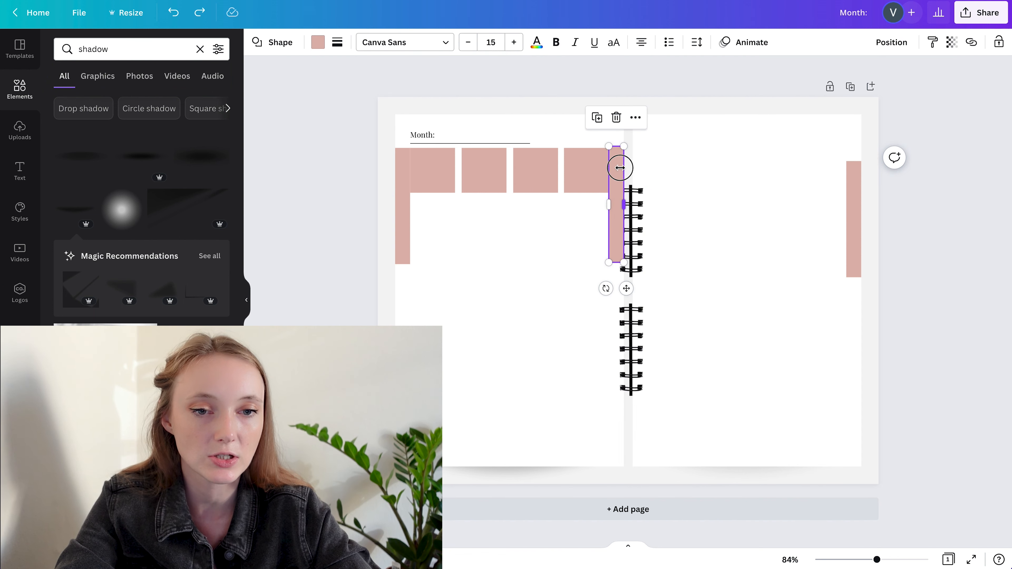
pyautogui.moveTo(615, 167)
pyautogui.mouseDown()
pyautogui.moveTo(606, 174)
pyautogui.moveTo(614, 178)
pyautogui.mouseUp()
pyautogui.click(570, 174)
pyautogui.keyDown('shift'); pyautogui.click(529, 172); pyautogui.keyUp('shift')
pyautogui.keyDown('shift'); pyautogui.click(477, 171); pyautogui.keyUp('shift')
pyautogui.keyDown('shift'); pyautogui.click(433, 173); pyautogui.keyUp('shift')
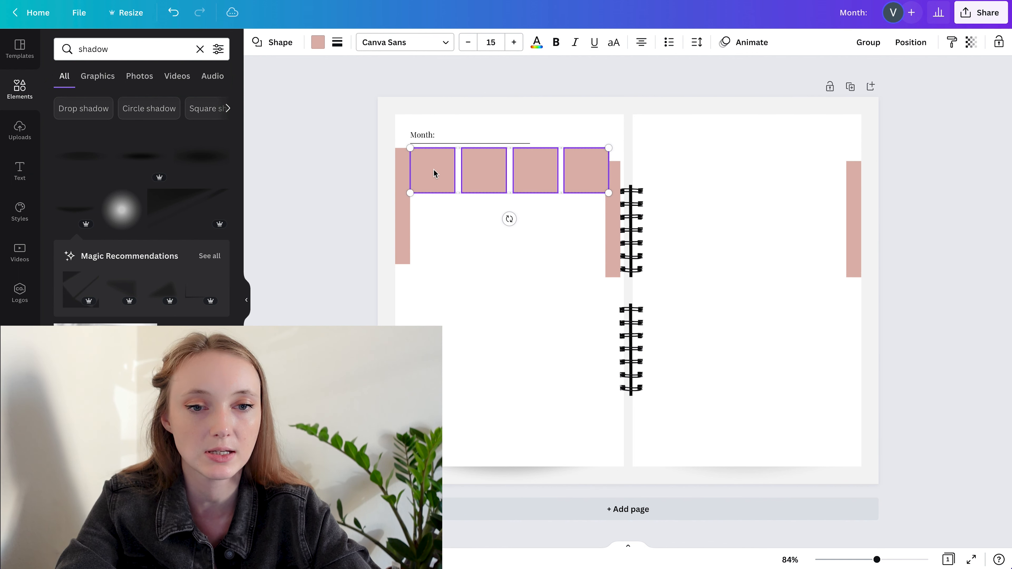
pyautogui.moveTo(605, 193); pyautogui.dragTo(604, 194)
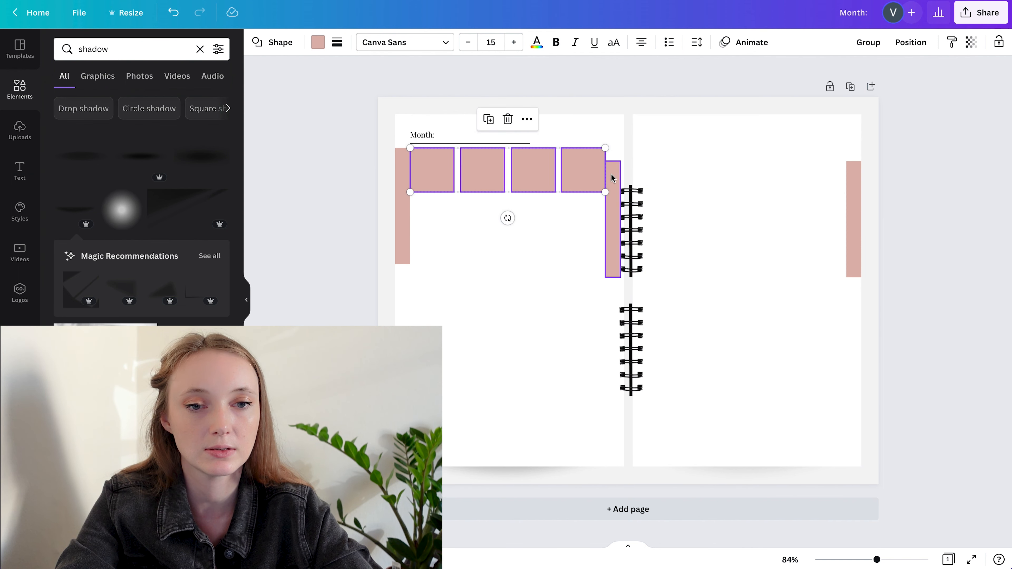
# Delete the inner spacer strip and recolour the two outer spacer strips yellow-orange
pyautogui.click(612, 195)
pyautogui.press('Delete')
pyautogui.click(406, 225)
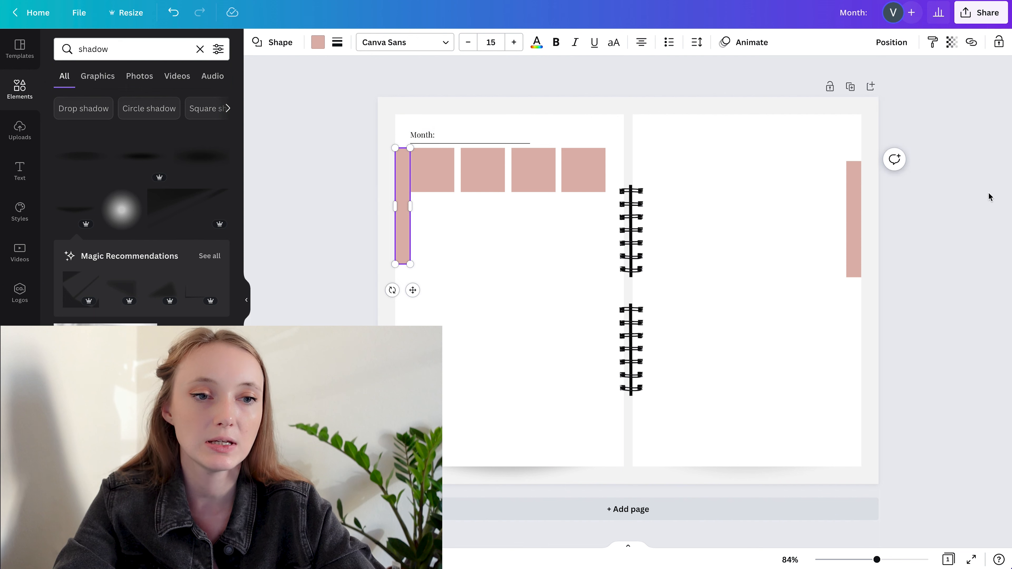
pyautogui.keyDown('shift'); pyautogui.click(859, 183); pyautogui.keyUp('shift')
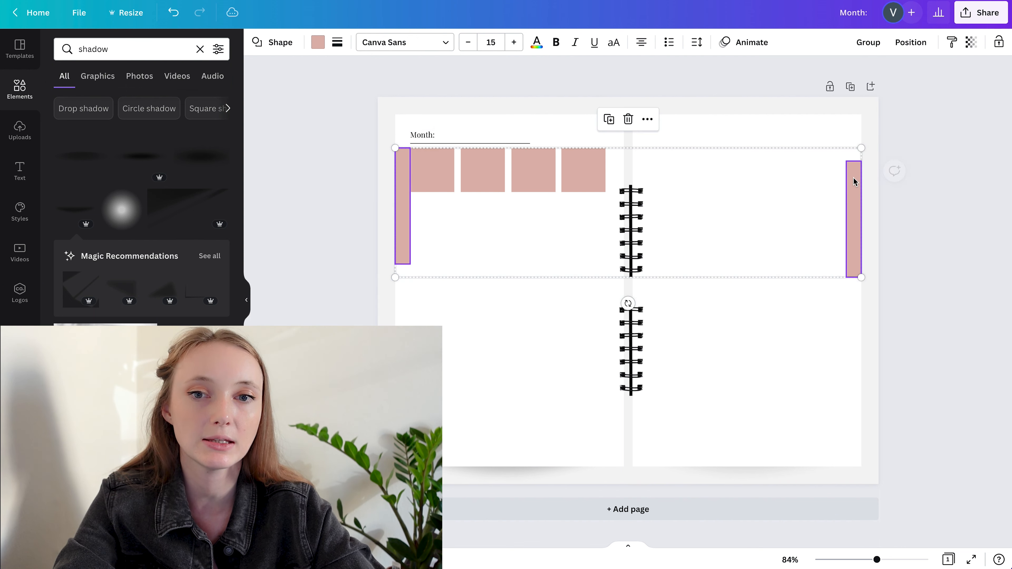
pyautogui.click(317, 42)
pyautogui.click(187, 379)
pyautogui.click(303, 180)
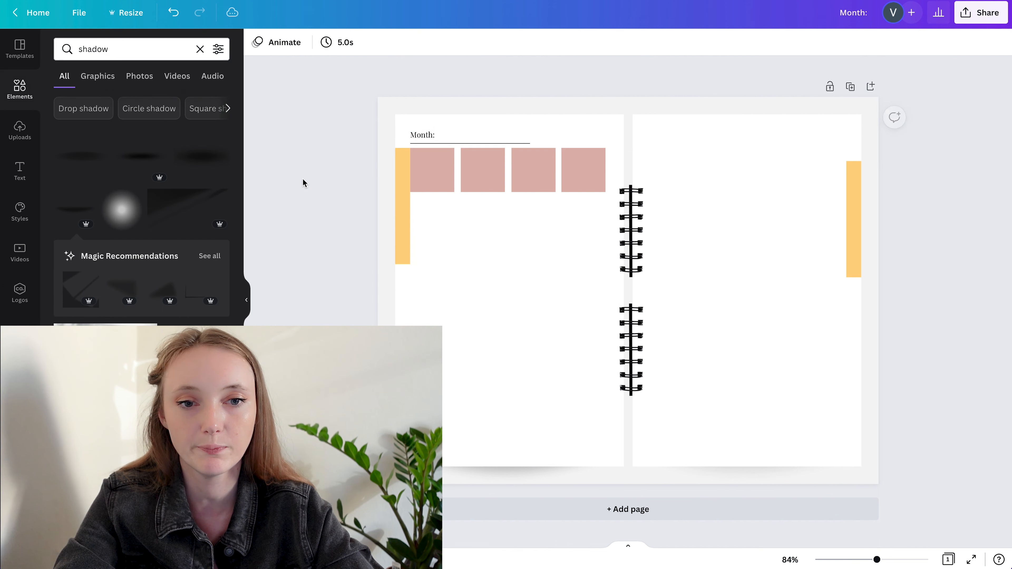
# Duplicate the row of four squares directly below the first row with a small gap
pyautogui.click(436, 161)
pyautogui.keyDown('shift'); pyautogui.click(482, 165); pyautogui.keyUp('shift')
pyautogui.keyDown('shift'); pyautogui.click(577, 161); pyautogui.keyUp('shift')
pyautogui.moveTo(577, 161); pyautogui.dragTo(585, 224)
# Copy the row of squares three more times below at equal spacing, making a five-row grid on the left page
pyautogui.keyDown('alt'); pyautogui.keyDown('shift'); pyautogui.click(585, 226); pyautogui.keyUp('shift'); pyautogui.keyUp('alt')
pyautogui.click(584, 240)
pyautogui.keyDown('shift'); pyautogui.click(537, 228); pyautogui.keyUp('shift')
pyautogui.keyDown('shift'); pyautogui.click(456, 223); pyautogui.keyUp('shift')
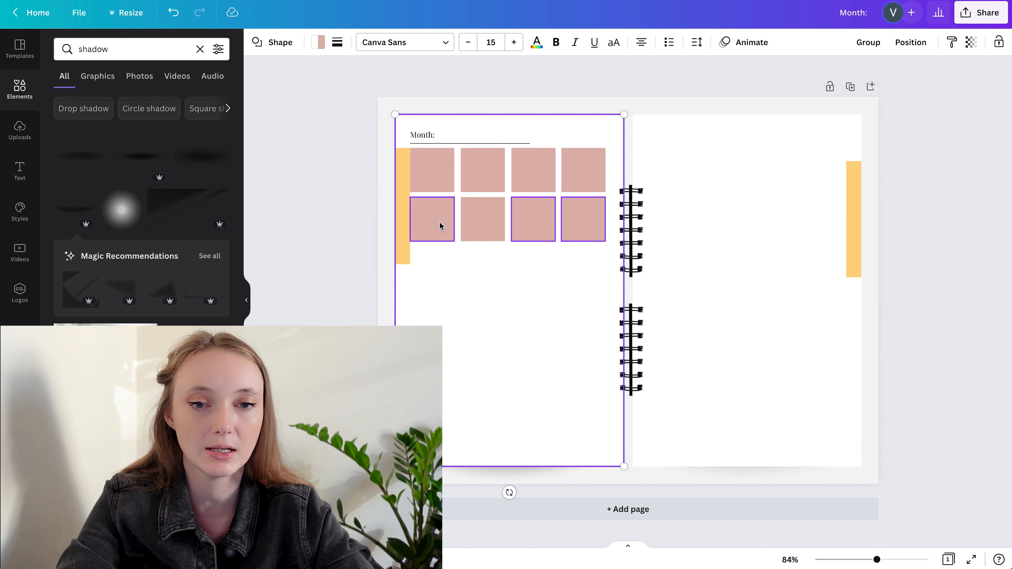
pyautogui.keyDown('shift'); pyautogui.click(415, 220); pyautogui.keyUp('shift')
pyautogui.keyDown('shift'); pyautogui.click(491, 252); pyautogui.keyUp('shift')
pyautogui.moveTo(484, 213); pyautogui.dragTo(487, 314)
pyautogui.moveTo(487, 314); pyautogui.dragTo(487, 365)
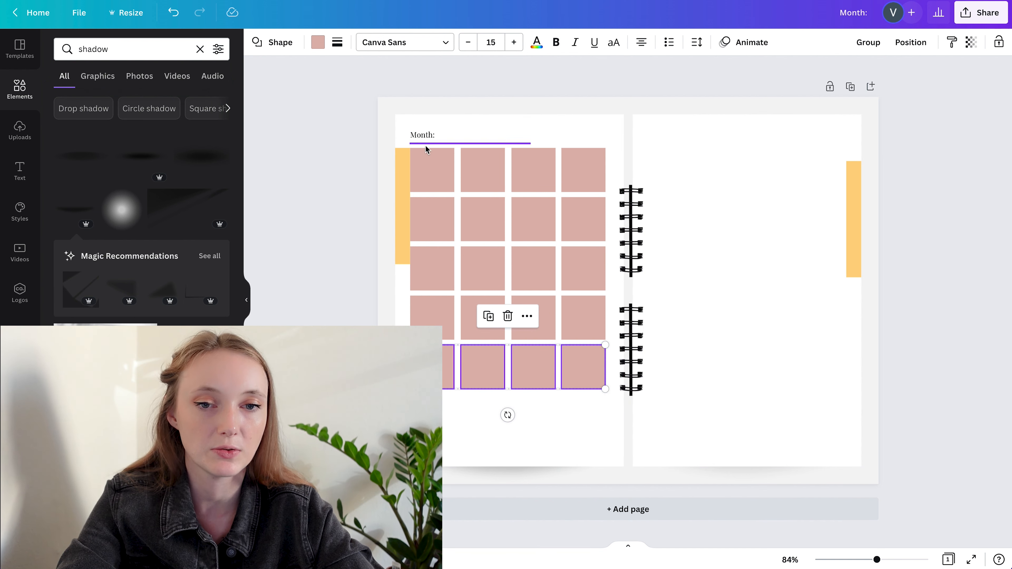
# Copy the first three columns of squares and place them on the right page, level with the left page's grid
pyautogui.moveTo(323, 152); pyautogui.dragTo(557, 391)
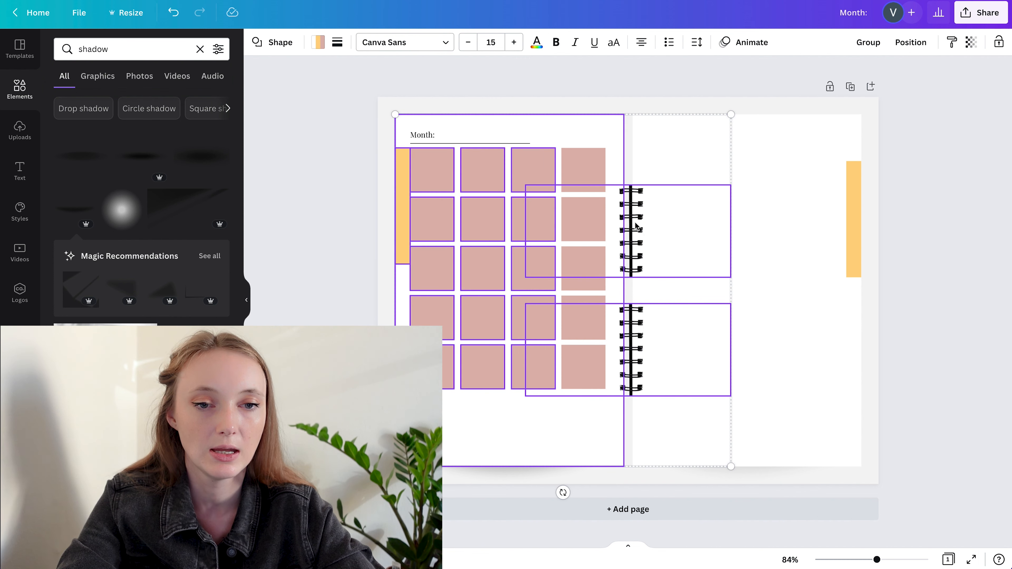
pyautogui.keyDown('shift'); pyautogui.click(573, 124); pyautogui.keyUp('shift')
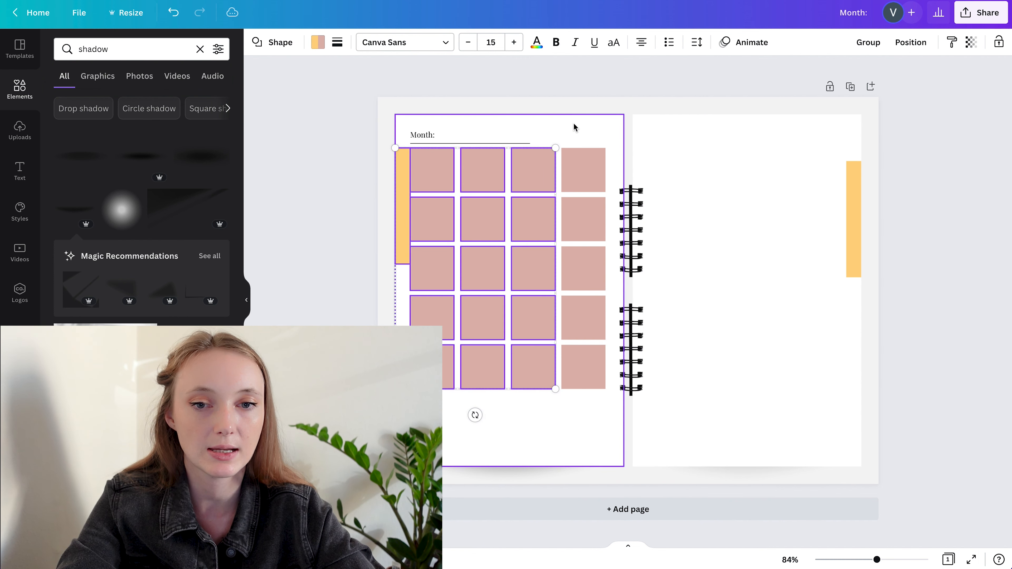
pyautogui.keyDown('shift'); pyautogui.click(398, 164); pyautogui.keyUp('shift')
pyautogui.press('alt')
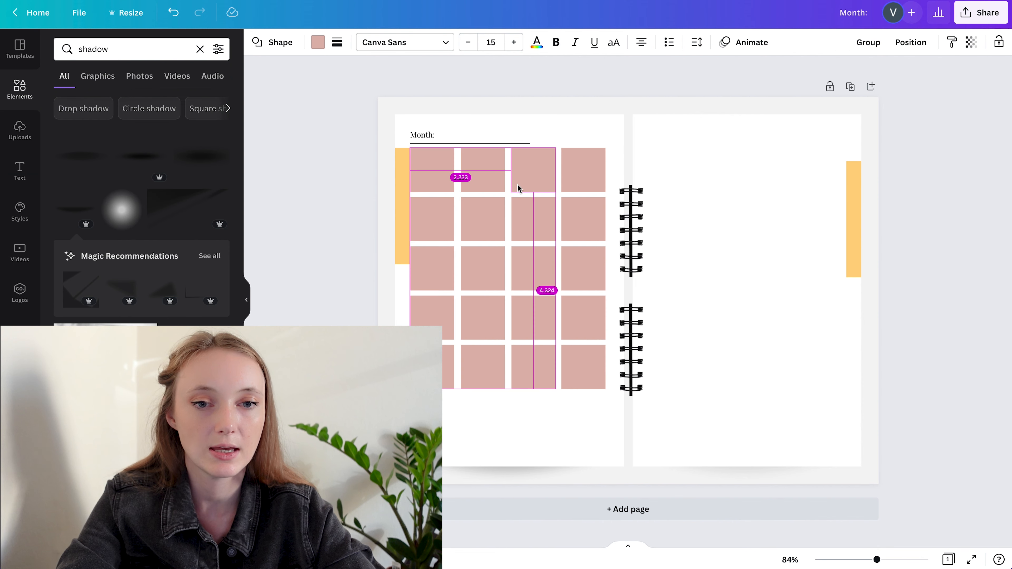
pyautogui.moveTo(527, 171); pyautogui.dragTo(770, 169)
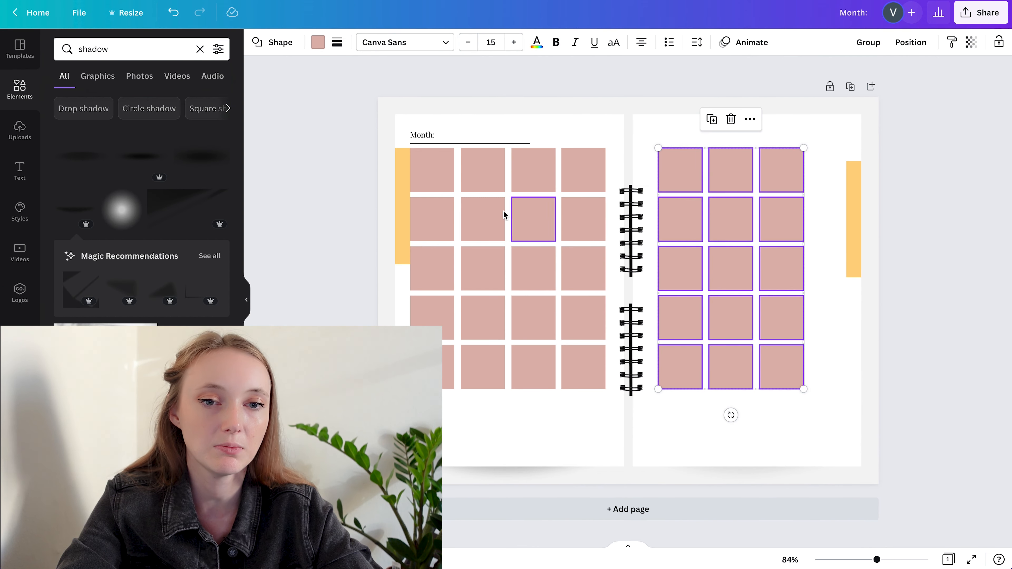
pyautogui.click(642, 231)
pyautogui.keyDown('shift'); pyautogui.click(641, 326); pyautogui.keyUp('shift')
pyautogui.keyDown('shift'); pyautogui.click(646, 125); pyautogui.keyUp('shift')
pyautogui.keyDown('shift'); pyautogui.click(579, 126); pyautogui.keyUp('shift')
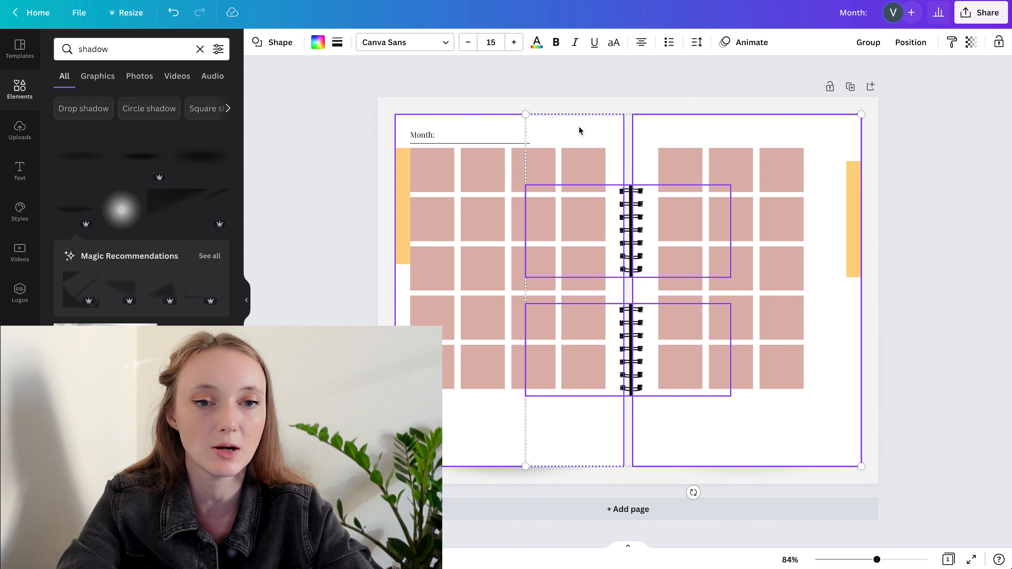
pyautogui.click(569, 103)
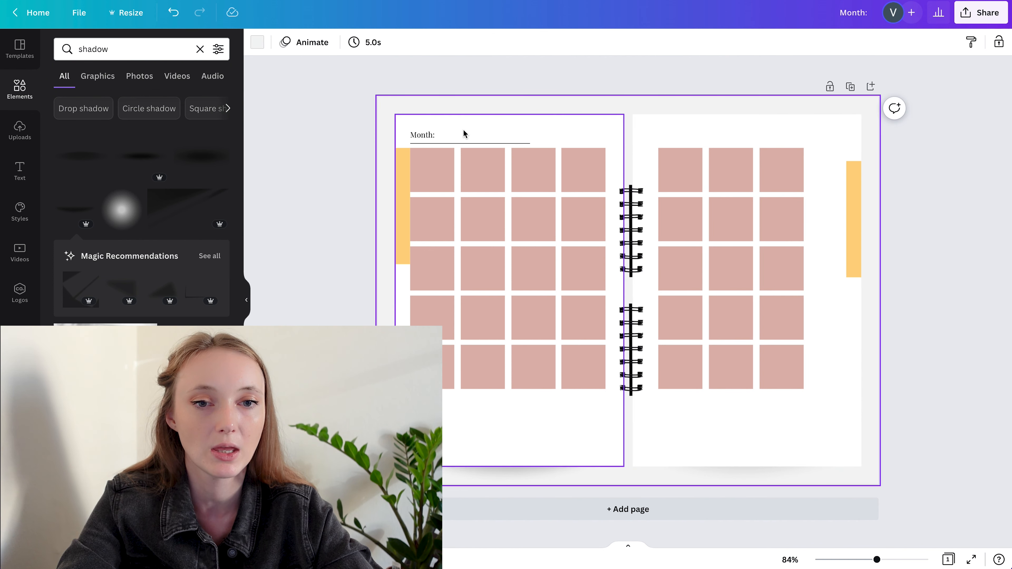
# Lock the two spiral bindings, the centre strip and both white page backgrounds in place
pyautogui.click(631, 231)
pyautogui.keyDown('shift'); pyautogui.click(631, 347); pyautogui.keyUp('shift')
pyautogui.keyDown('shift'); pyautogui.click(632, 119); pyautogui.keyUp('shift')
pyautogui.keyDown('shift'); pyautogui.click(600, 118); pyautogui.keyUp('shift')
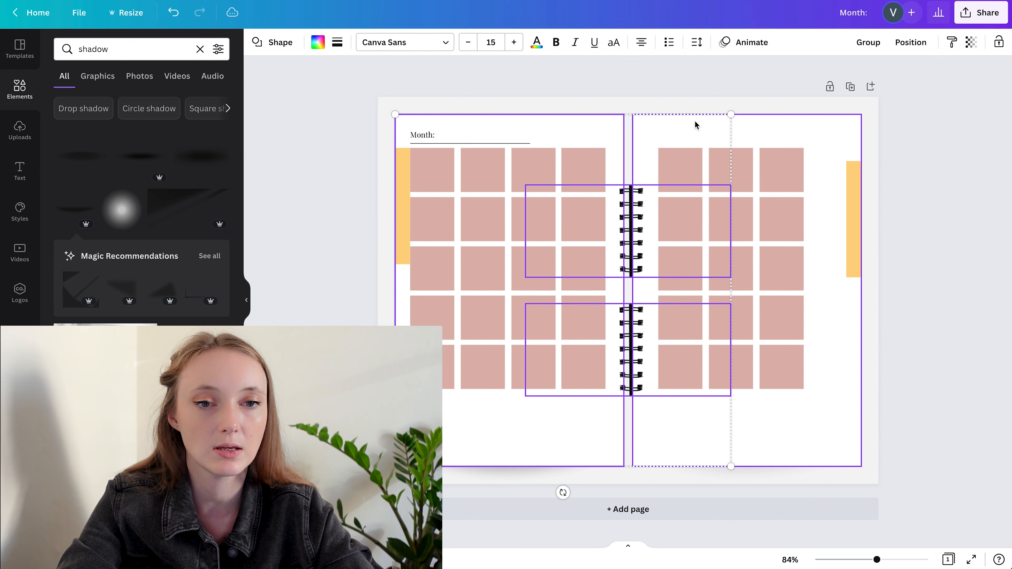
pyautogui.keyDown('shift'); pyautogui.click(759, 125); pyautogui.keyUp('shift')
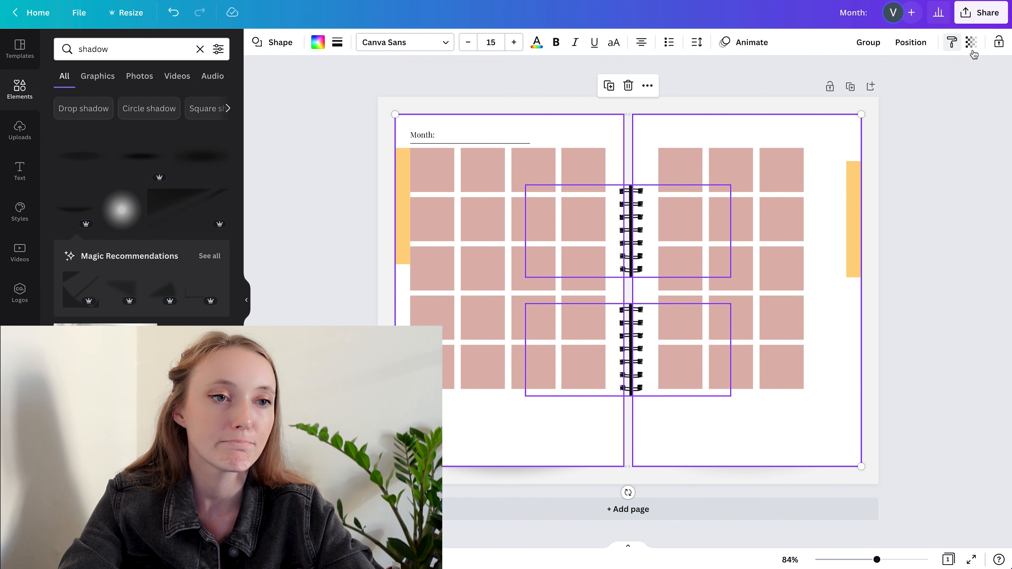
pyautogui.click(999, 43)
pyautogui.click(974, 136)
pyautogui.moveTo(508, 192); pyautogui.dragTo(757, 296)
pyautogui.click(964, 289)
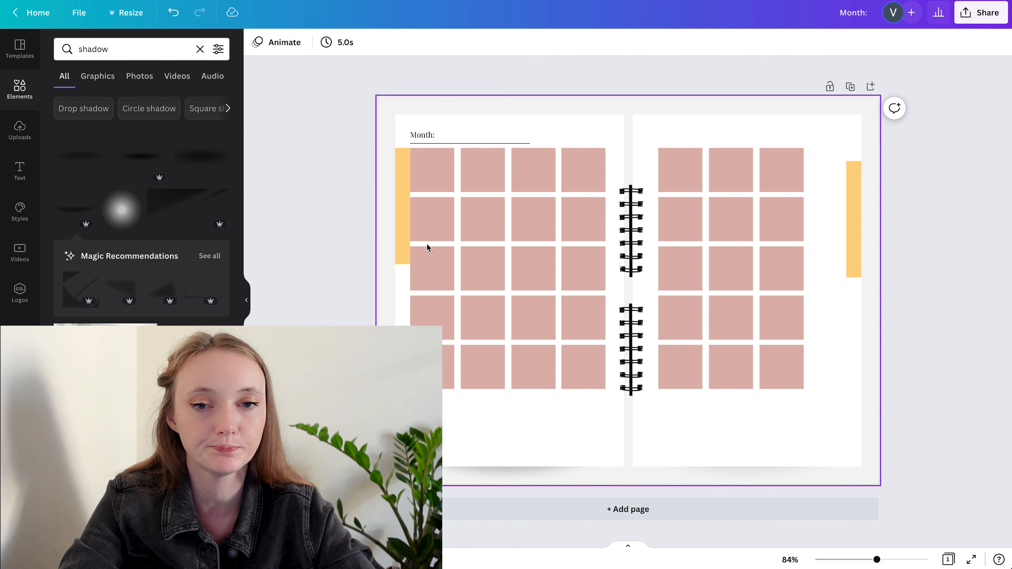
# Lock the two yellow-orange spacer strips on the outer page edges
pyautogui.click(399, 198)
pyautogui.keyDown('shift'); pyautogui.click(855, 205); pyautogui.keyUp('shift')
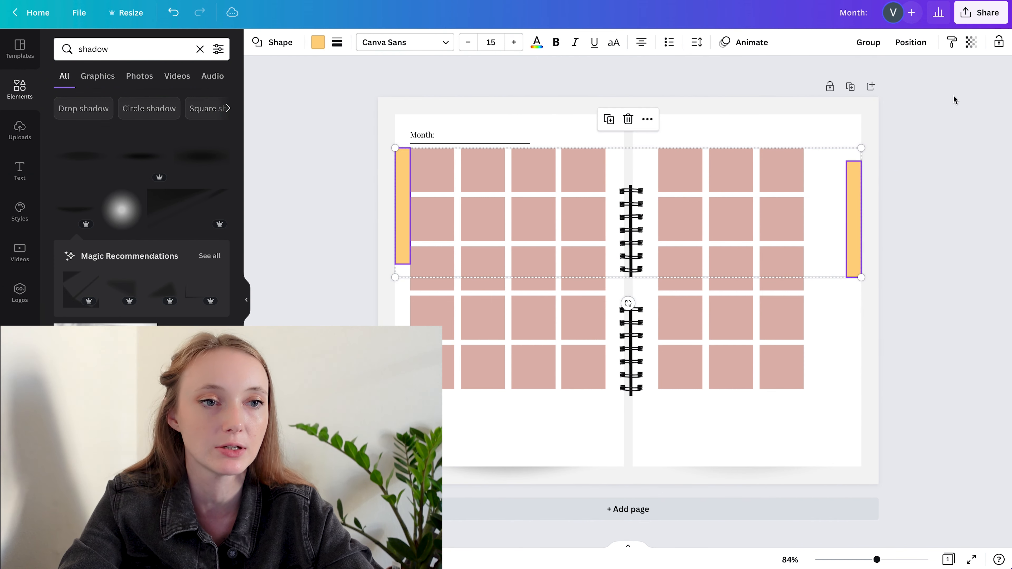
pyautogui.click(977, 207)
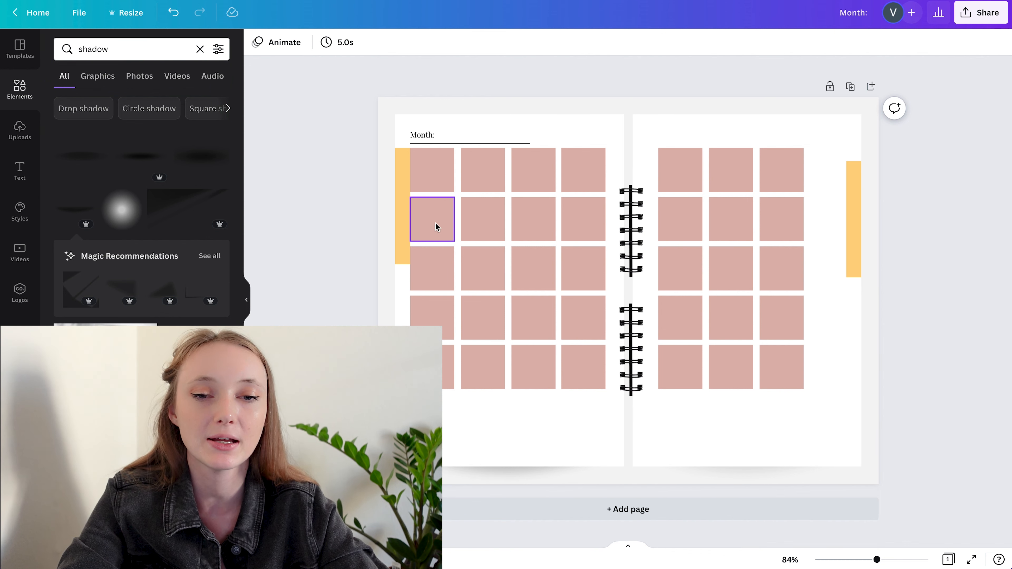
# Move all calendar squares on both pages slightly down and recolour them light grey
pyautogui.moveTo(335, 158); pyautogui.dragTo(813, 387)
pyautogui.moveTo(753, 176); pyautogui.dragTo(752, 194)
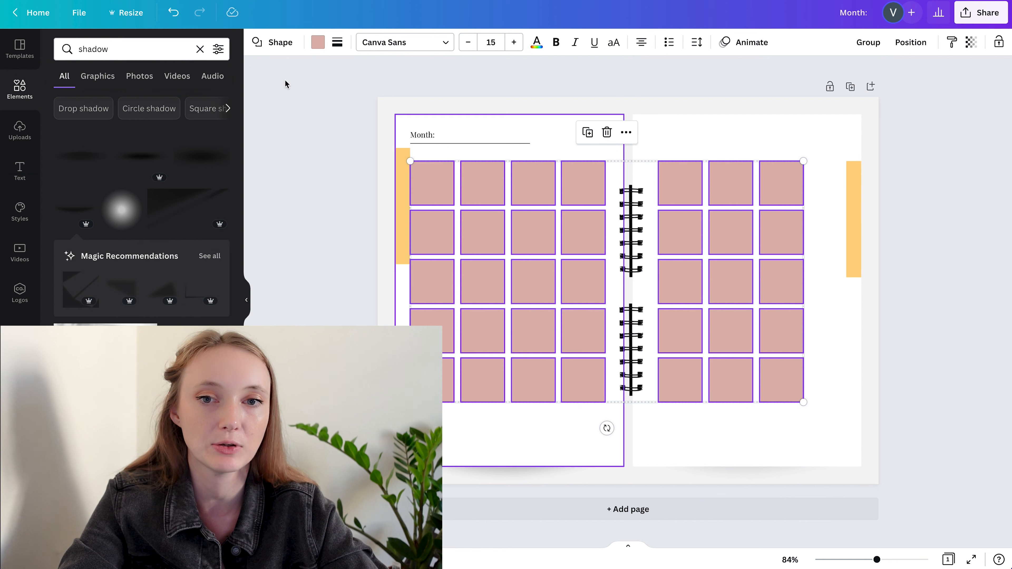
pyautogui.click(331, 45)
pyautogui.click(318, 43)
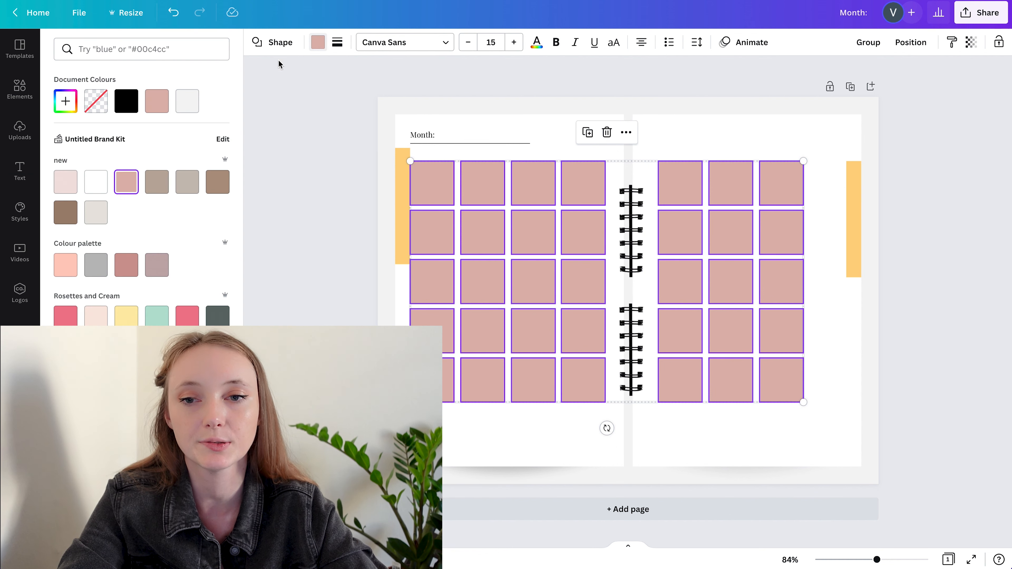
pyautogui.click(187, 101)
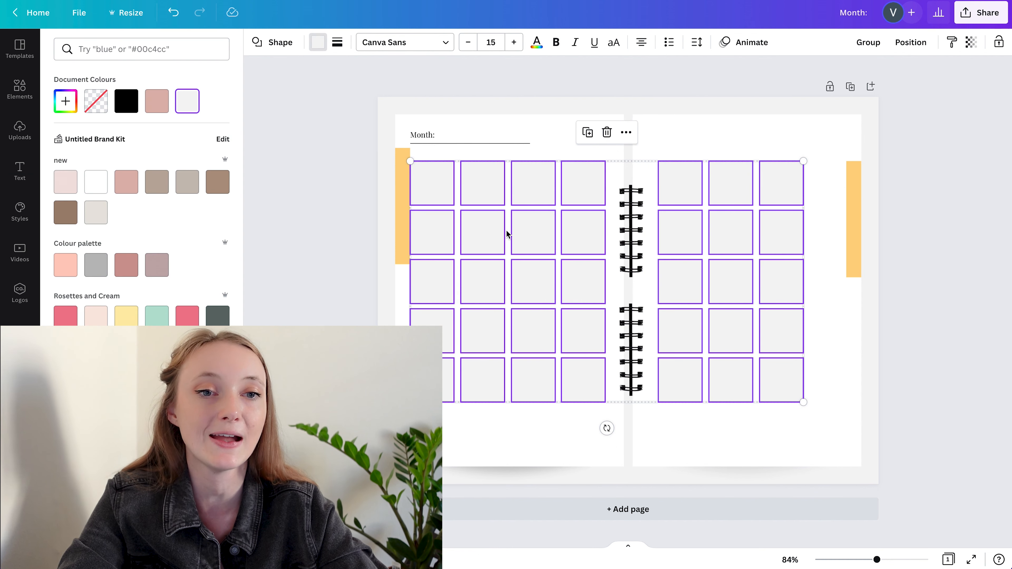
# Group all calendar squares on both pages and try recolouring one square within the group black
pyautogui.click(862, 44)
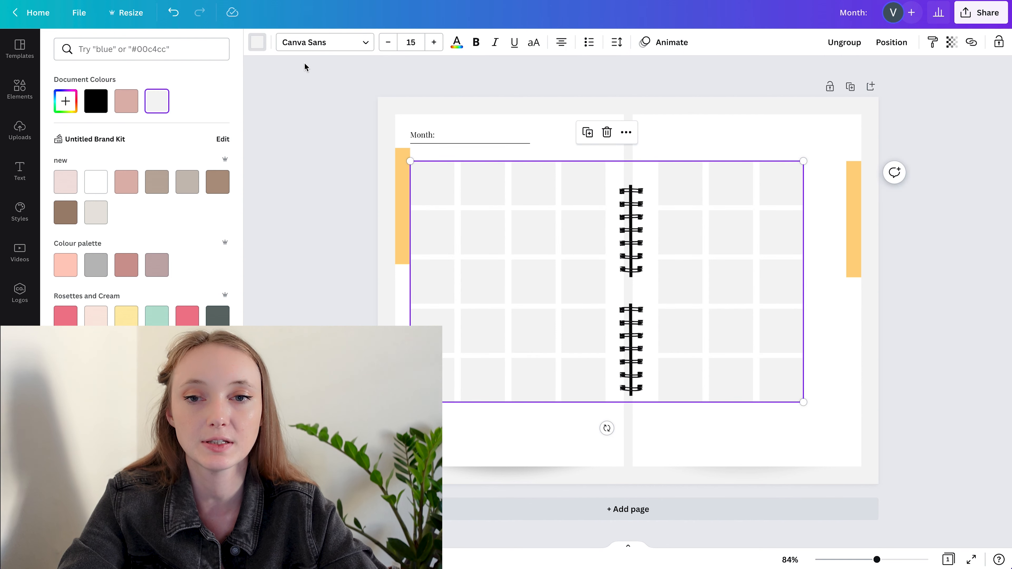
pyautogui.click(258, 45)
pyautogui.click(258, 42)
pyautogui.click(281, 119)
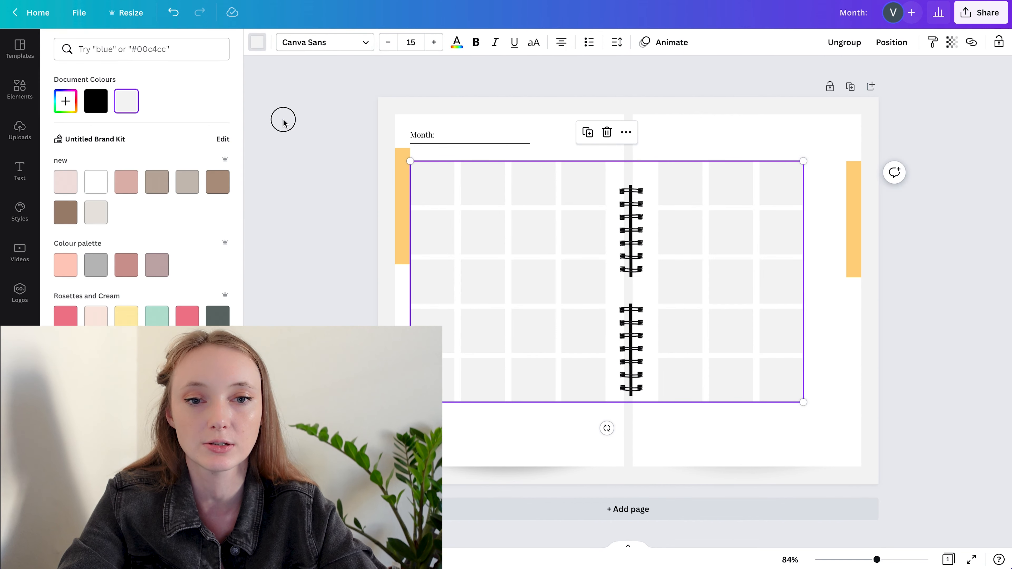
pyautogui.click(476, 198)
pyautogui.click(317, 42)
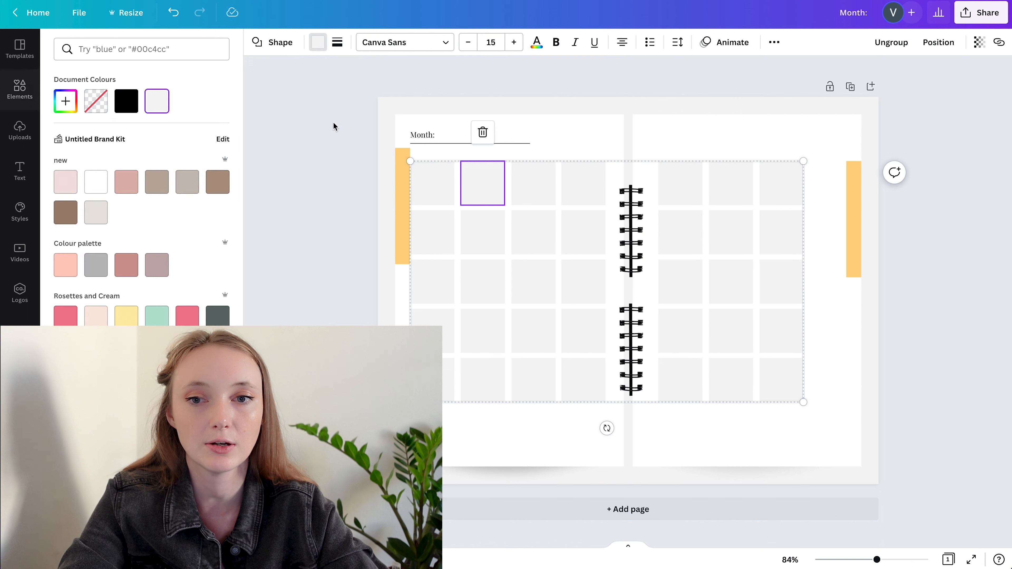
pyautogui.click(127, 101)
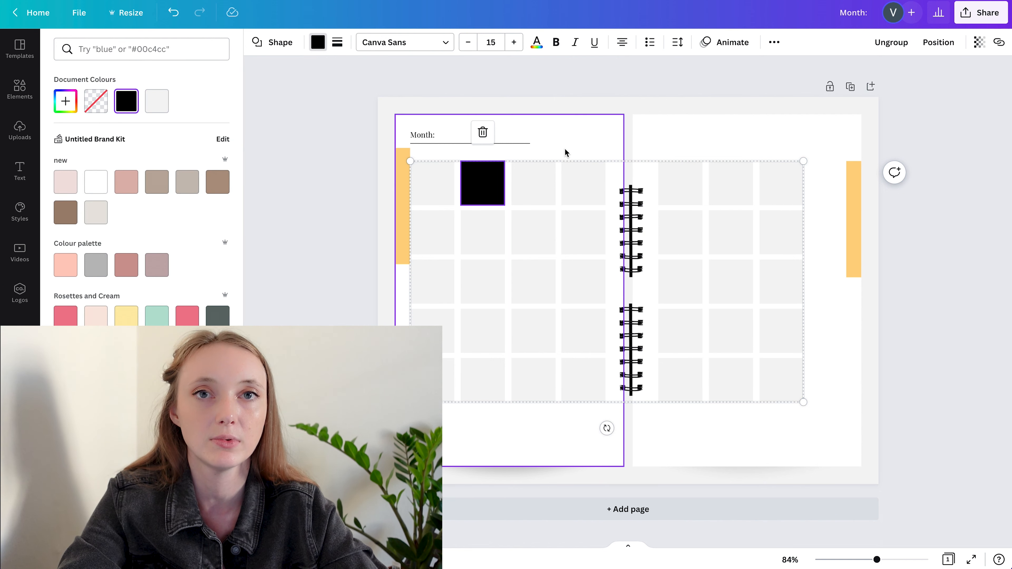
pyautogui.hotkey('ctrl', 'z')
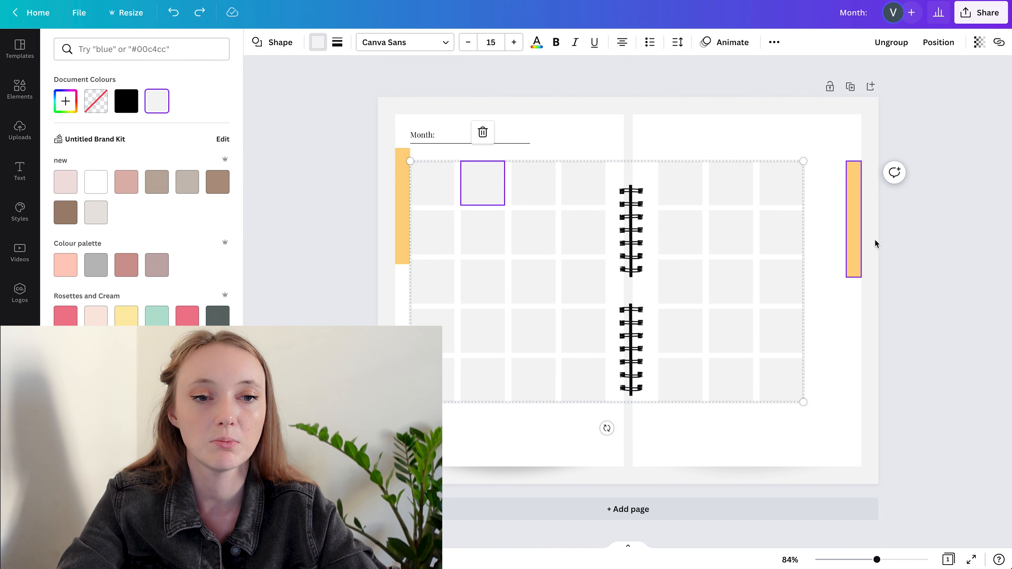
# Ungroup the calendar squares and try a dusty pink fill on them before returning to light grey
pyautogui.click(888, 53)
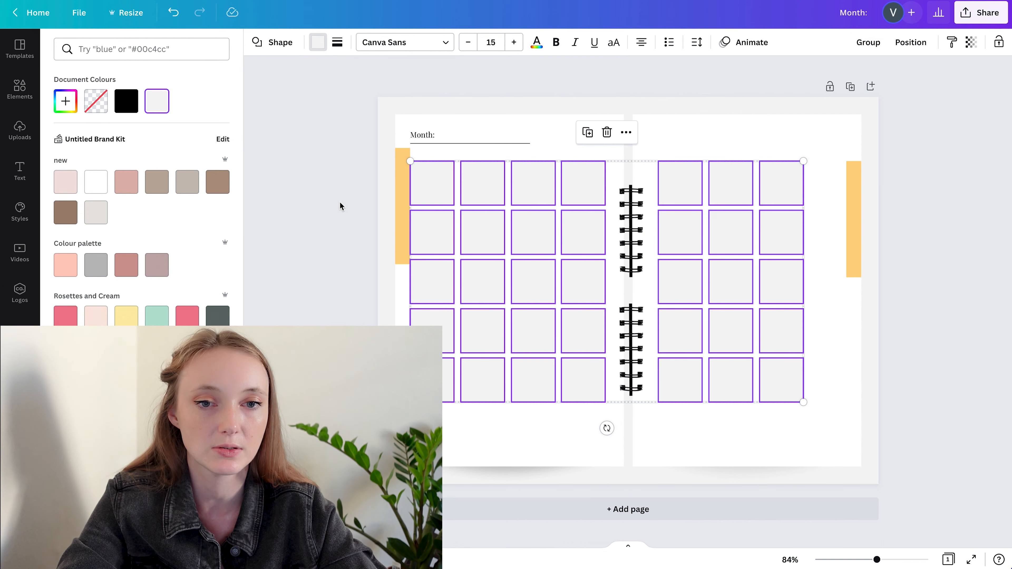
pyautogui.click(124, 187)
pyautogui.click(159, 103)
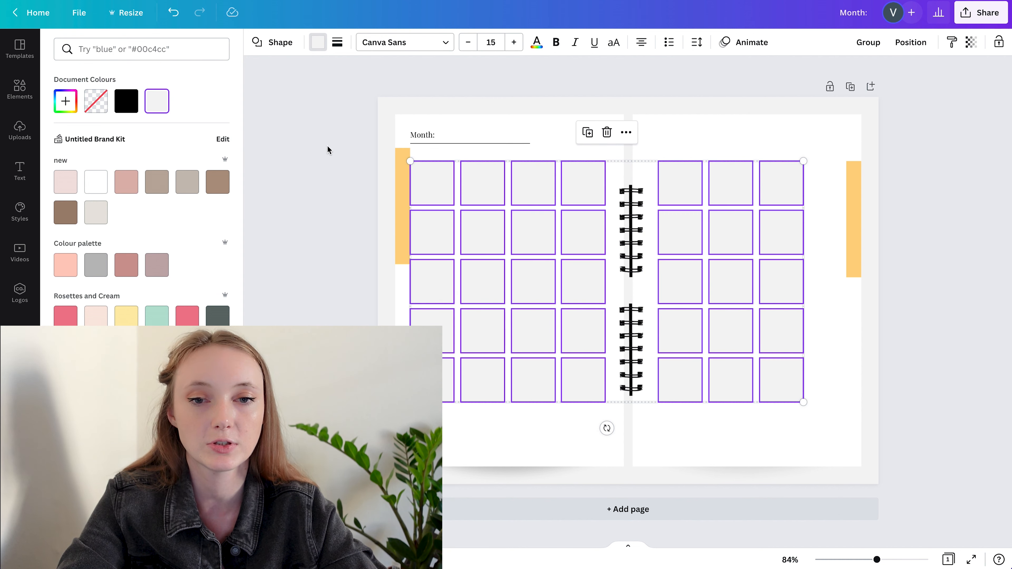
pyautogui.click(330, 138)
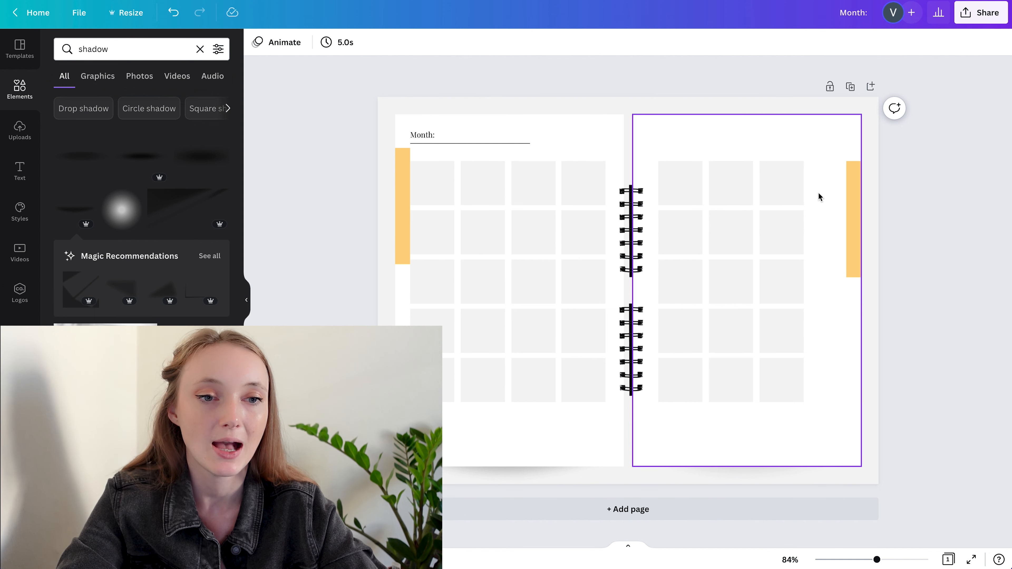
# Stack four short copies of the month underline beside the right page's first-row squares and space them evenly vertically
pyautogui.click(479, 144)
pyautogui.moveTo(480, 144); pyautogui.dragTo(838, 223)
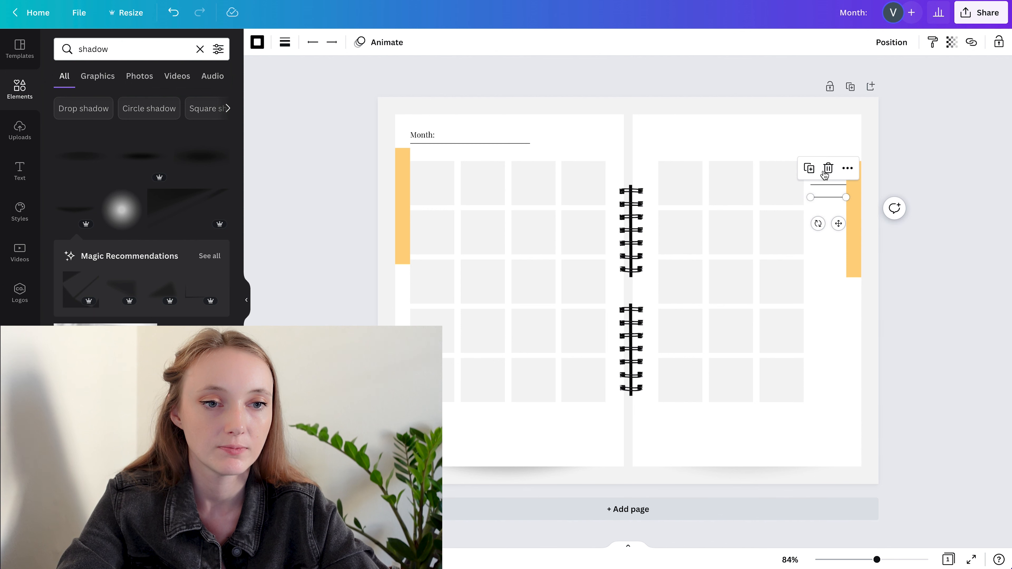
pyautogui.moveTo(895, 123); pyautogui.dragTo(821, 219)
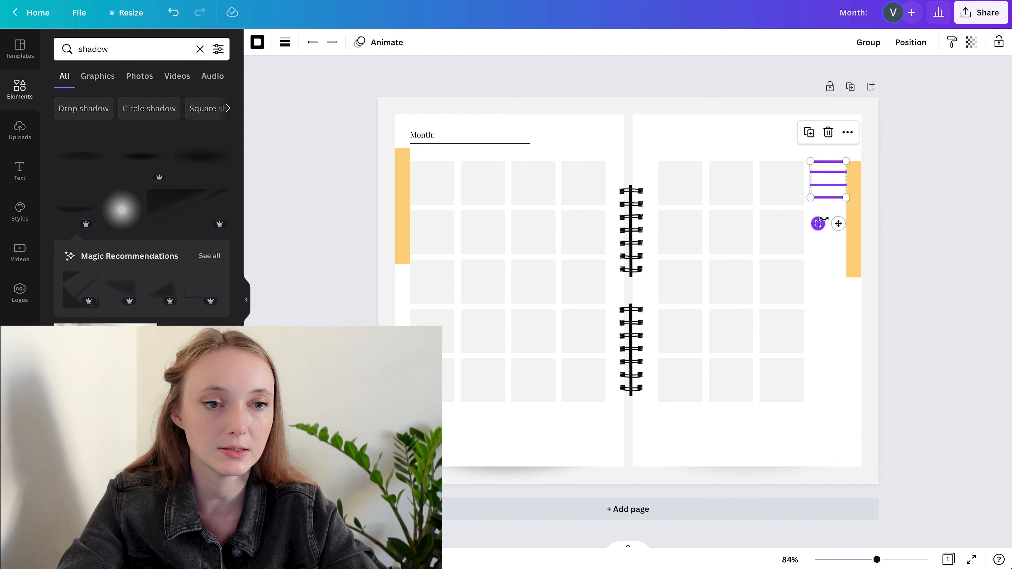
pyautogui.click(911, 42)
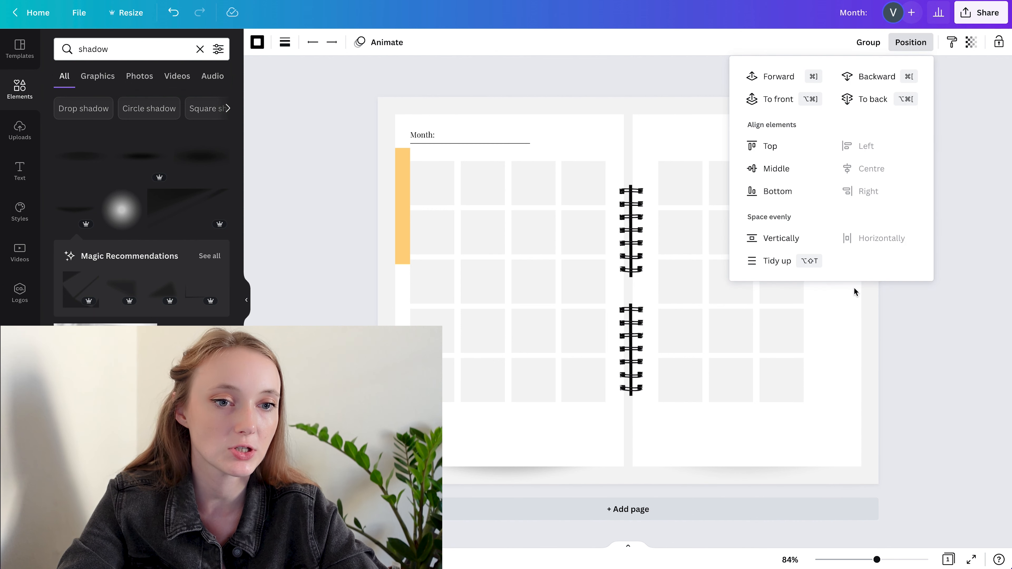
pyautogui.click(780, 238)
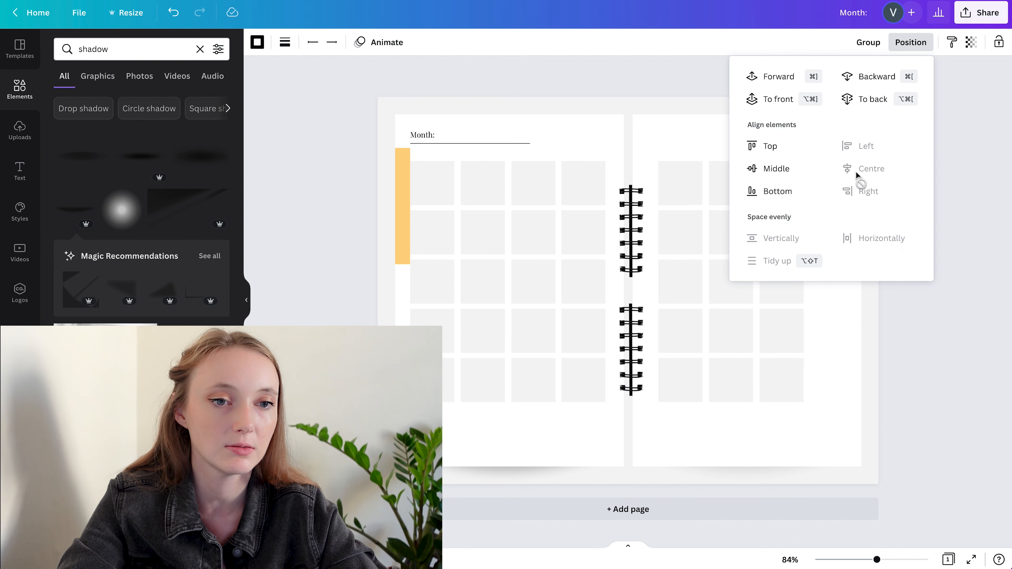
pyautogui.click(991, 164)
# Delete the topmost of the four short lines and centre the remaining three beside the first-row square
pyautogui.moveTo(828, 181); pyautogui.dragTo(828, 183)
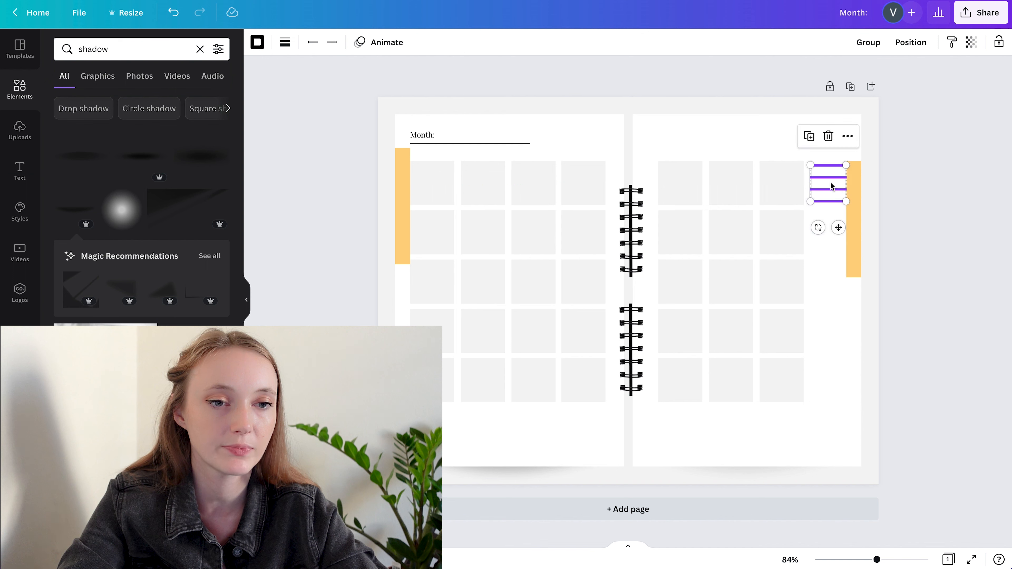
pyautogui.click(925, 227)
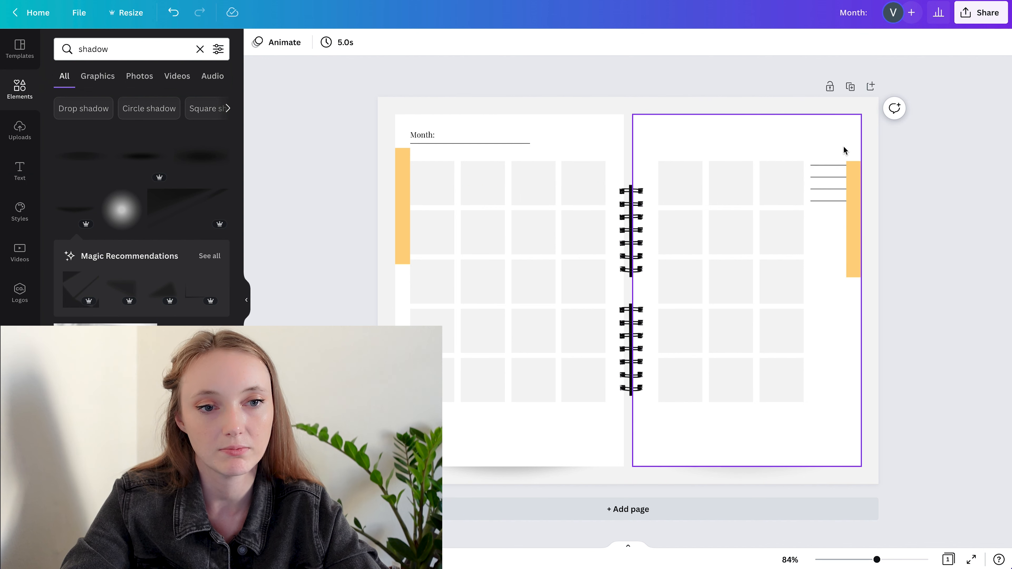
pyautogui.click(828, 163)
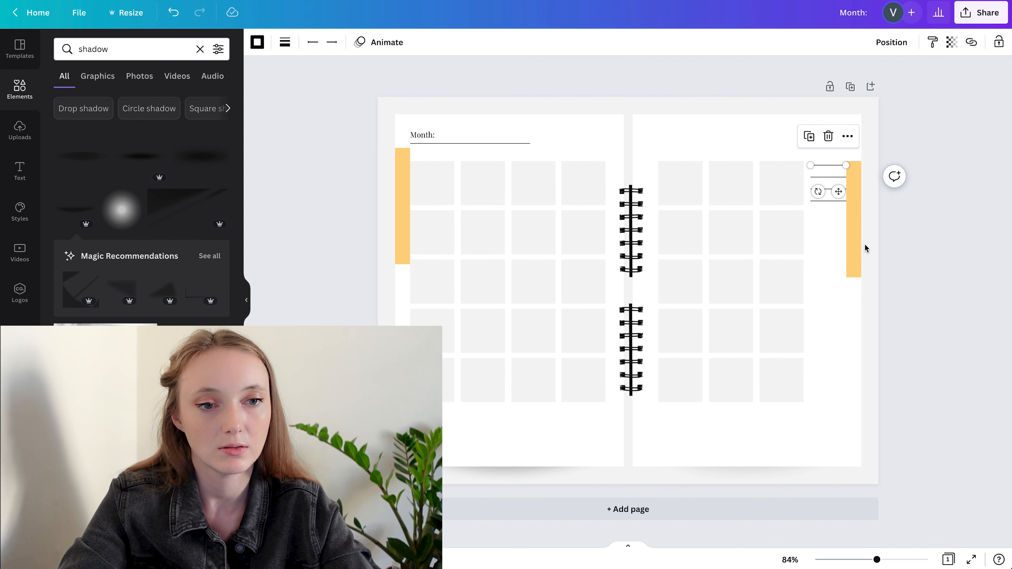
pyautogui.press('Delete')
pyautogui.moveTo(828, 189); pyautogui.dragTo(828, 185)
# Unlock and delete the yellow-orange spacer strip on the right page's outer edge
pyautogui.click(853, 227)
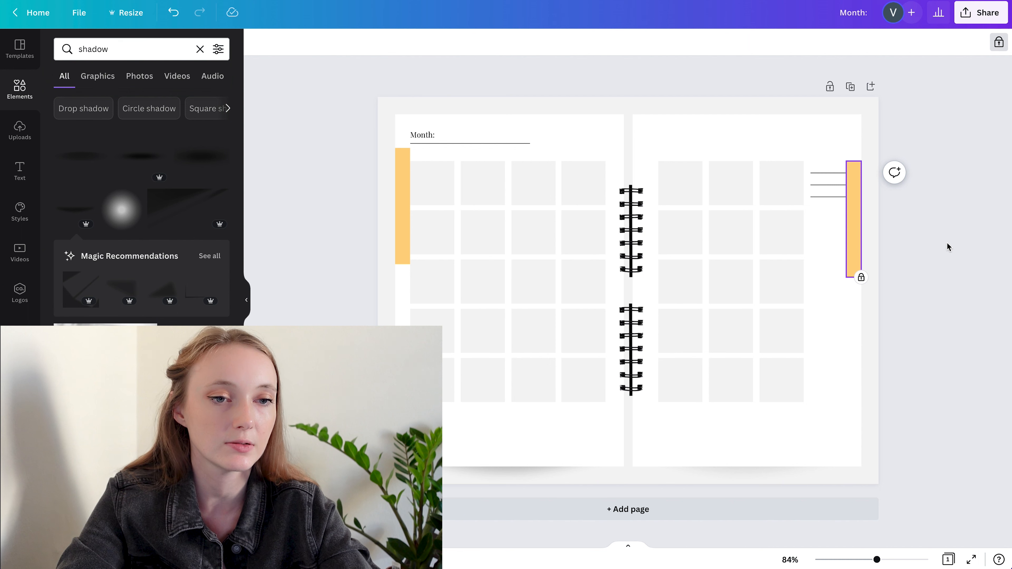
pyautogui.click(999, 44)
pyautogui.press('Delete')
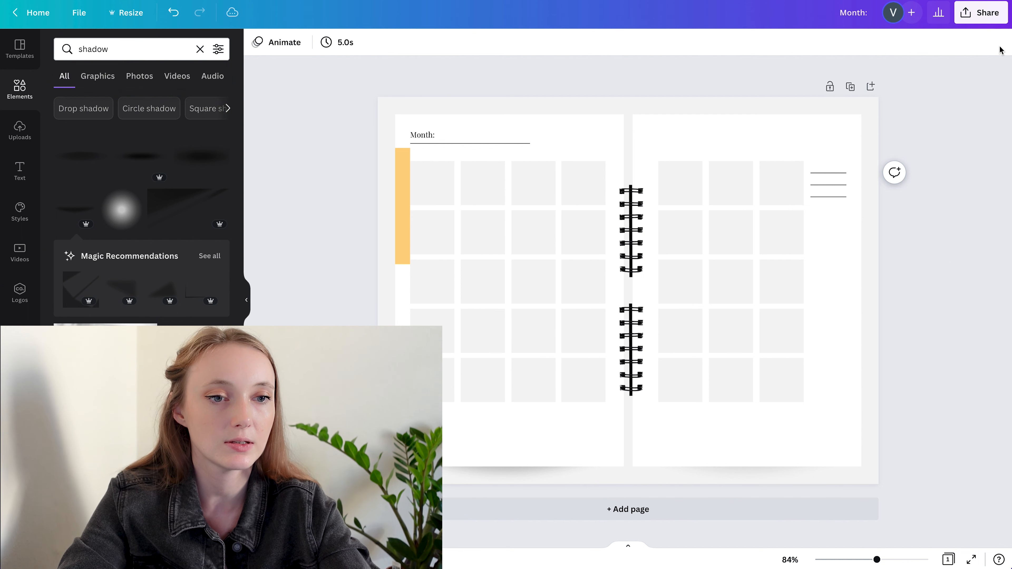
# Try grouping the three short lines beside the first-row square
pyautogui.click(835, 155)
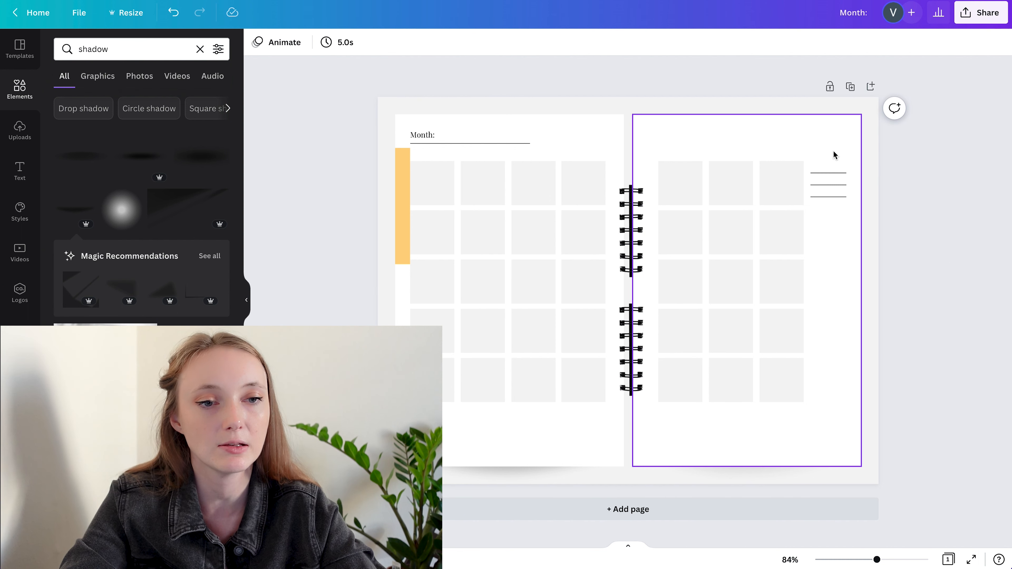
pyautogui.click(829, 175)
pyautogui.click(962, 197)
pyautogui.moveTo(826, 152); pyautogui.dragTo(826, 269)
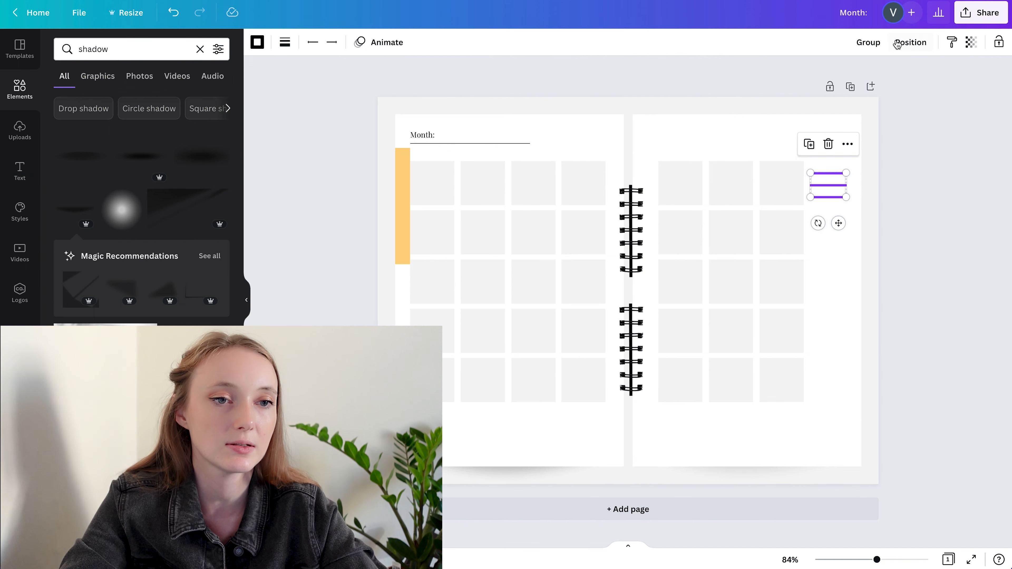
pyautogui.click(870, 43)
pyautogui.click(951, 243)
pyautogui.click(830, 185)
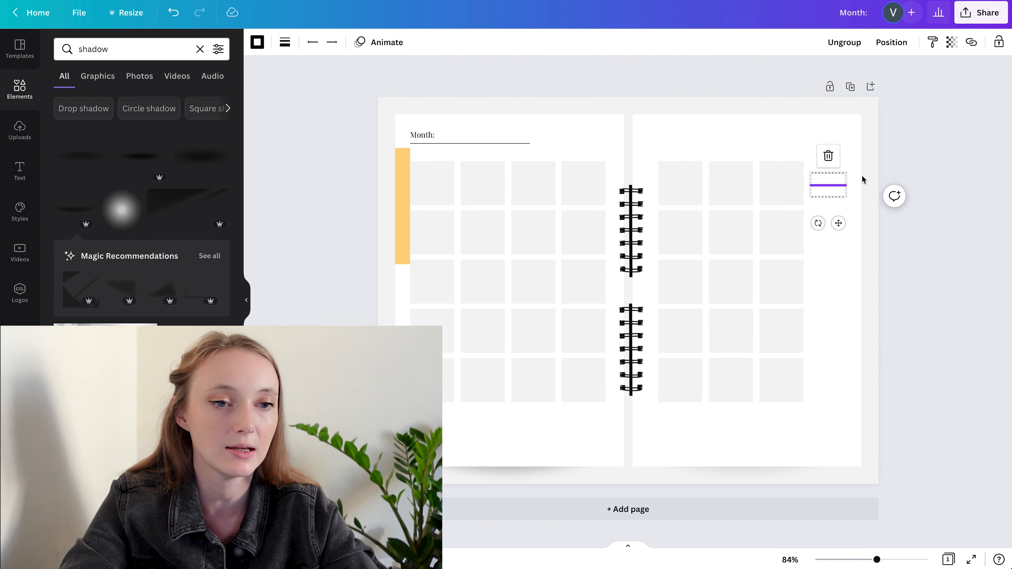
pyautogui.click(915, 143)
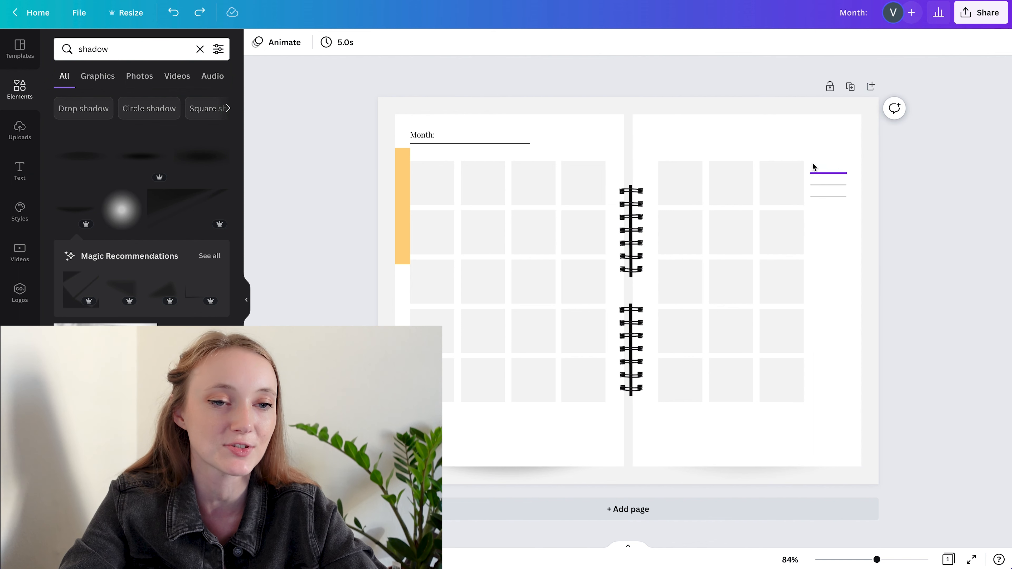
# Lengthen each of the three short lines towards the page edge so they are as wide as a calendar square
pyautogui.click(831, 185)
pyautogui.moveTo(846, 184)
pyautogui.mouseDown()
pyautogui.moveTo(855, 186)
pyautogui.moveTo(853, 172)
pyautogui.moveTo(852, 196)
pyautogui.mouseUp()
pyautogui.click(828, 173)
pyautogui.click(831, 199)
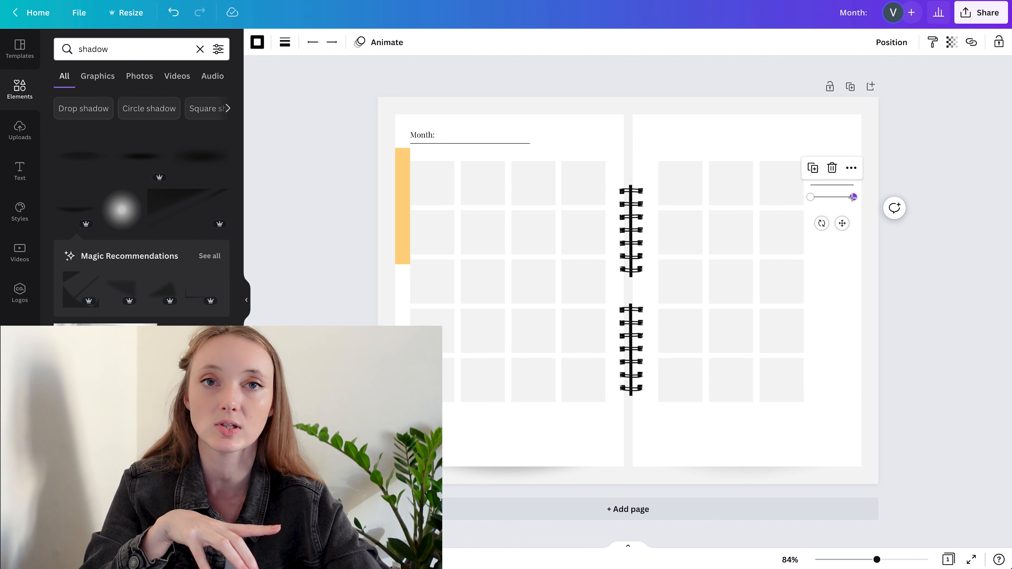
pyautogui.click(809, 151)
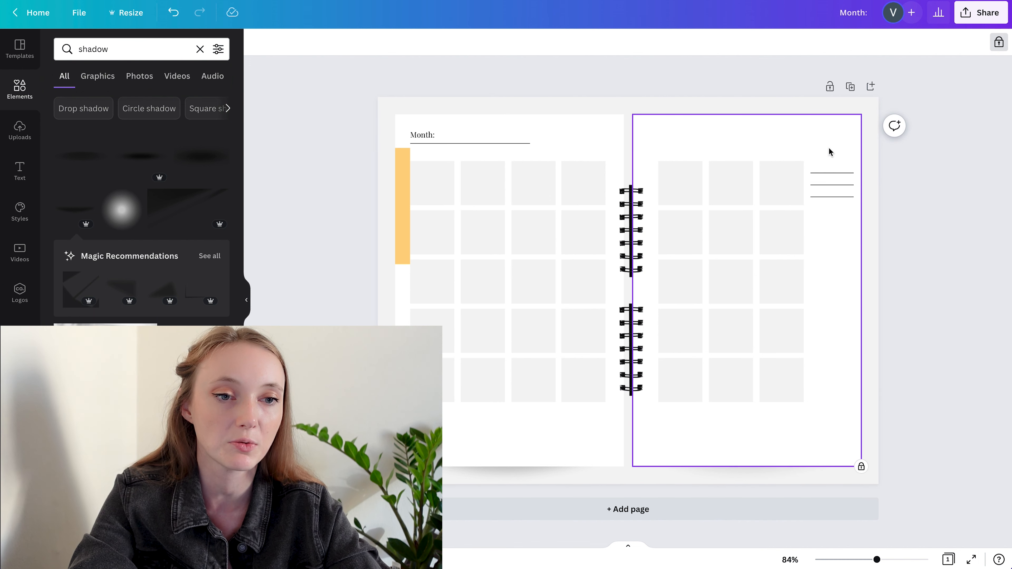
# Copy the three lines beside the second and third calendar rows and group the lines of each set
pyautogui.moveTo(836, 207); pyautogui.dragTo(845, 282)
pyautogui.click(832, 185)
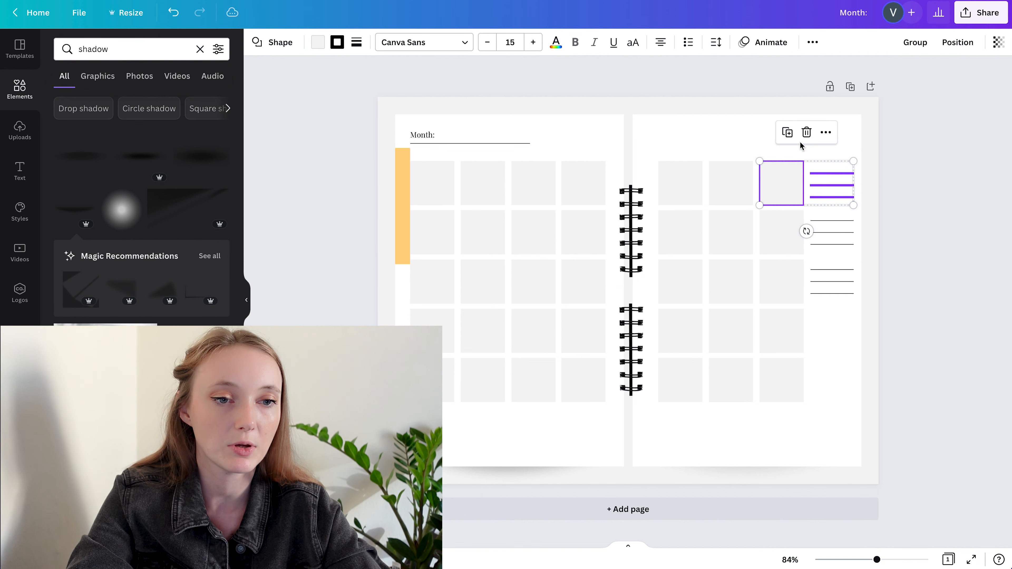
pyautogui.click(913, 183)
pyautogui.moveTo(910, 152); pyautogui.dragTo(833, 315)
pyautogui.hotkey('ctrl', 'g')
pyautogui.hotkey('ctrl', 'g')
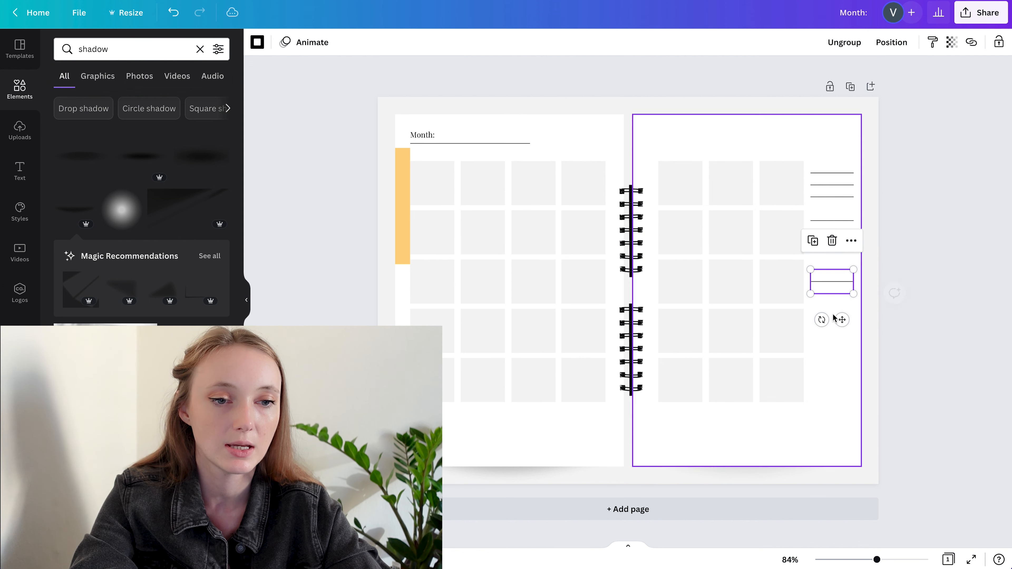
# Copy the grouped lines beside the fourth and fifth calendar rows and centre the top set on the first row
pyautogui.click(990, 266)
pyautogui.click(832, 279)
pyautogui.keyDown('shift'); pyautogui.click(834, 238); pyautogui.keyUp('shift')
pyautogui.moveTo(839, 233); pyautogui.dragTo(840, 323)
pyautogui.click(895, 351)
pyautogui.moveTo(829, 379); pyautogui.dragTo(832, 183)
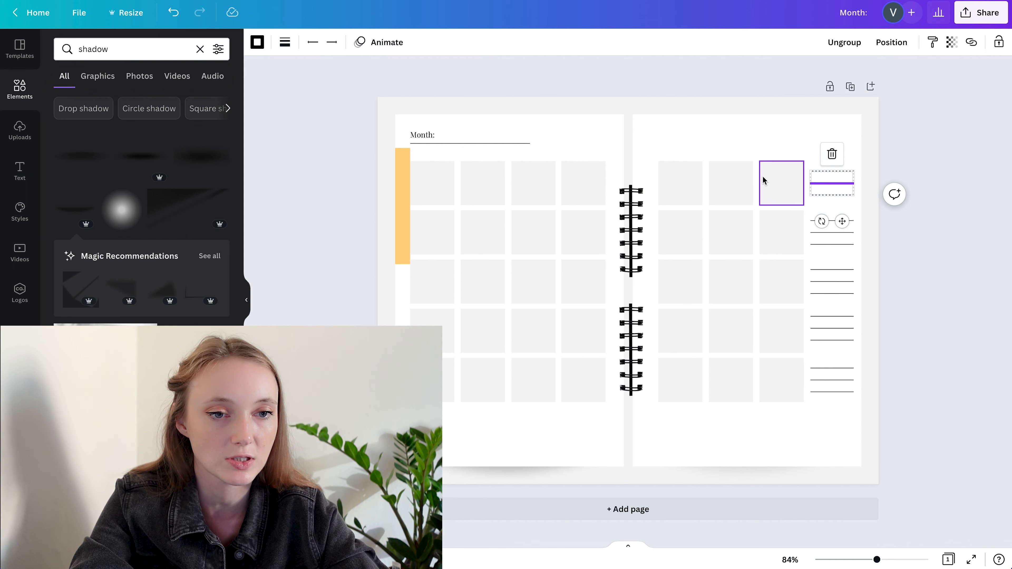
# Space the five line groups evenly in the vertical direction
pyautogui.moveTo(942, 126); pyautogui.dragTo(829, 428)
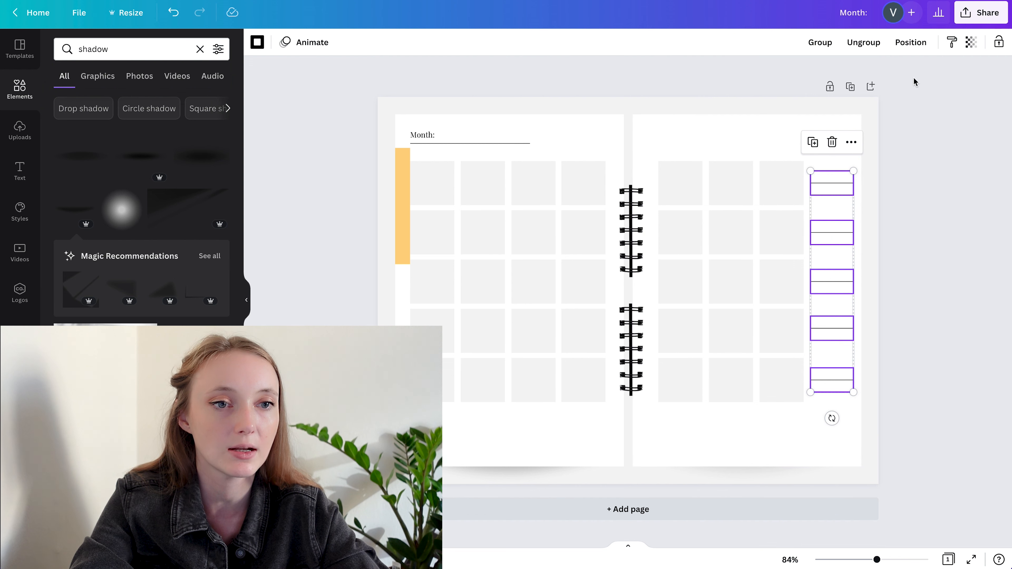
pyautogui.click(910, 42)
pyautogui.click(781, 246)
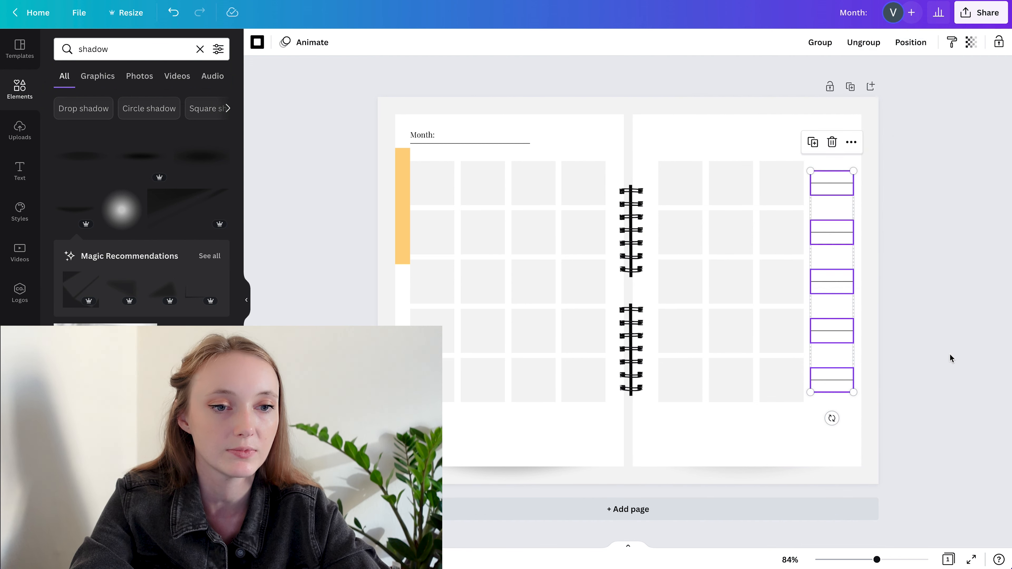
pyautogui.click(865, 321)
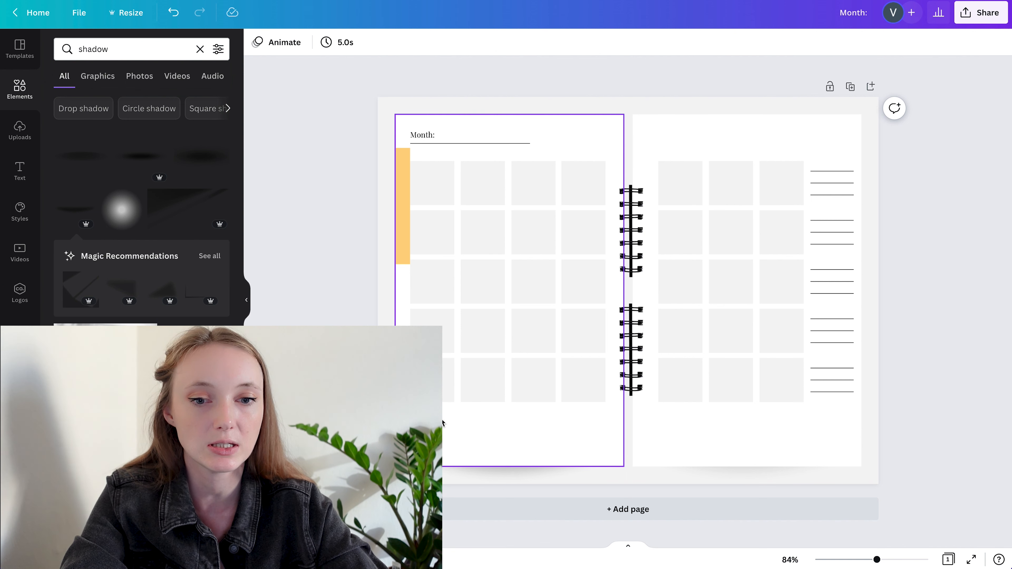
# Add a wide light grey box below the calendar grid on each page, on the right page extending beneath the lines
pyautogui.click(437, 391)
pyautogui.moveTo(437, 390); pyautogui.dragTo(800, 437)
pyautogui.click(958, 266)
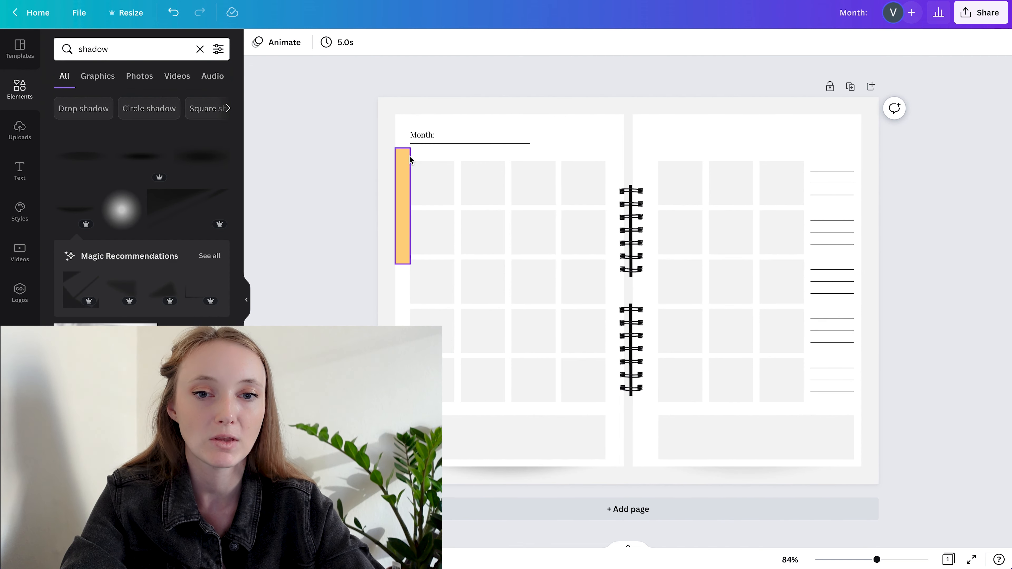
# Copy the "Month:" label to the top of the right page and replace its text with the Monday-to-Sunday initials
pyautogui.click(421, 137)
pyautogui.moveTo(421, 138); pyautogui.dragTo(668, 136)
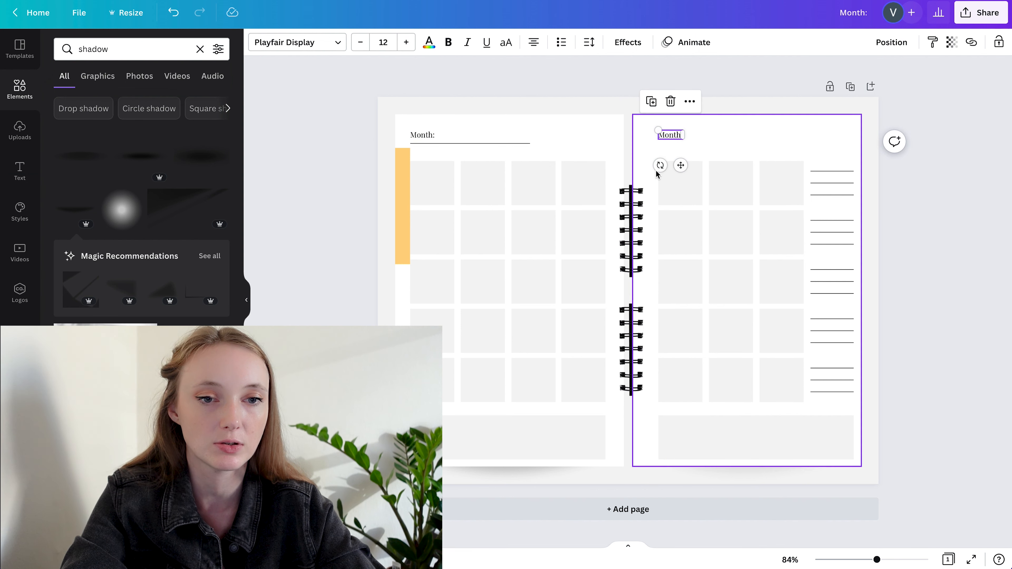
pyautogui.doubleClick(676, 134)
pyautogui.write('M T W. T. F. S. S')
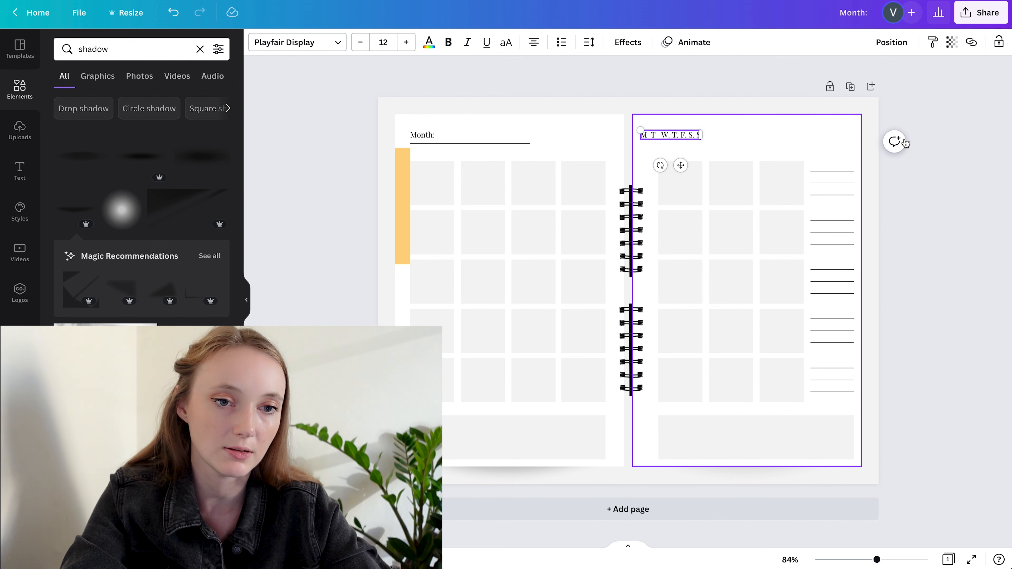
# Tidy the weekday initials to an evenly spaced "M T W T F S S" and align them with the right grid's left edge
pyautogui.click(673, 134)
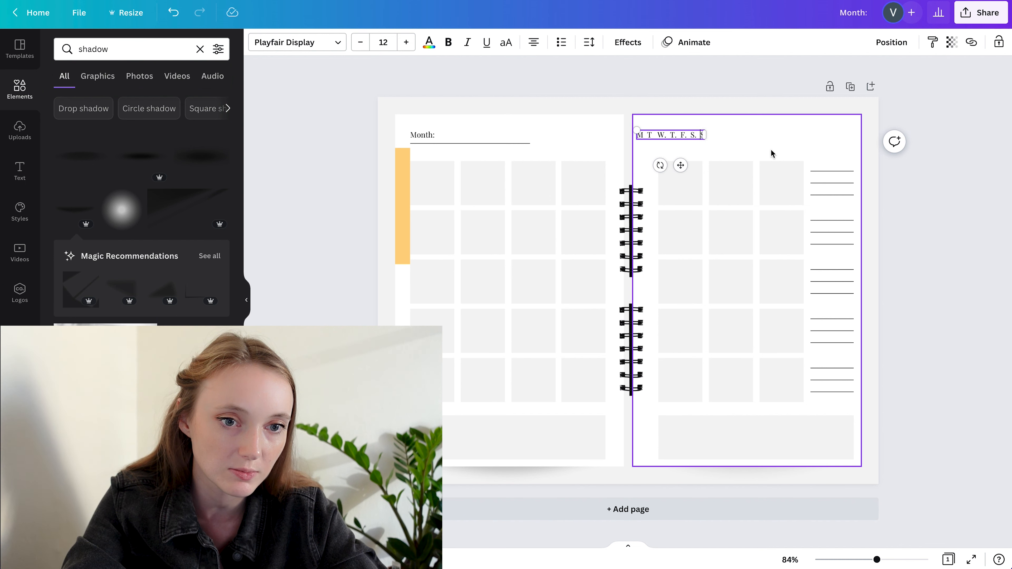
pyautogui.click(935, 167)
pyautogui.moveTo(676, 136)
pyautogui.mouseDown()
pyautogui.moveTo(705, 136)
pyautogui.moveTo(693, 139)
pyautogui.mouseUp()
pyautogui.click(694, 138)
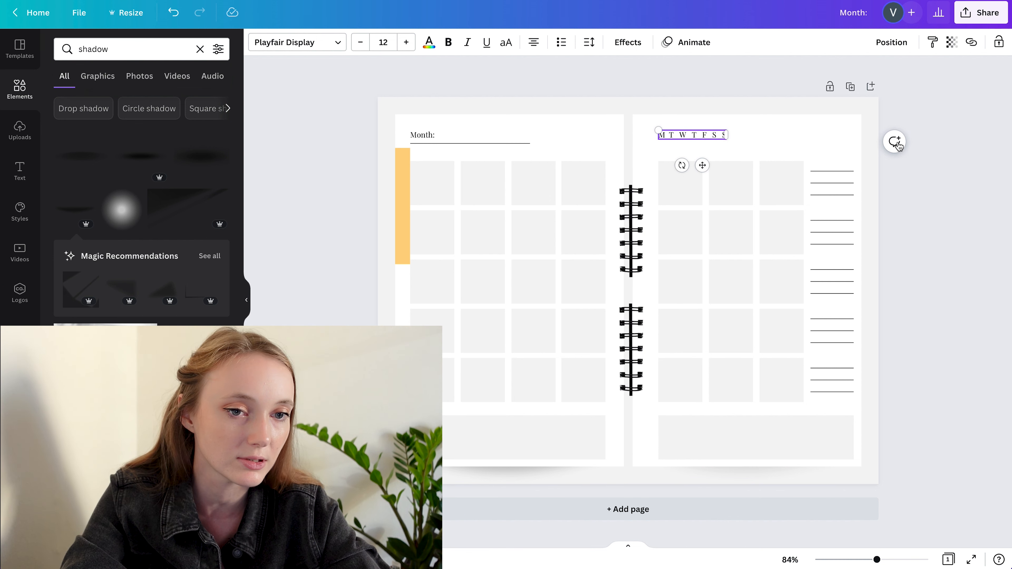
pyautogui.click(1000, 129)
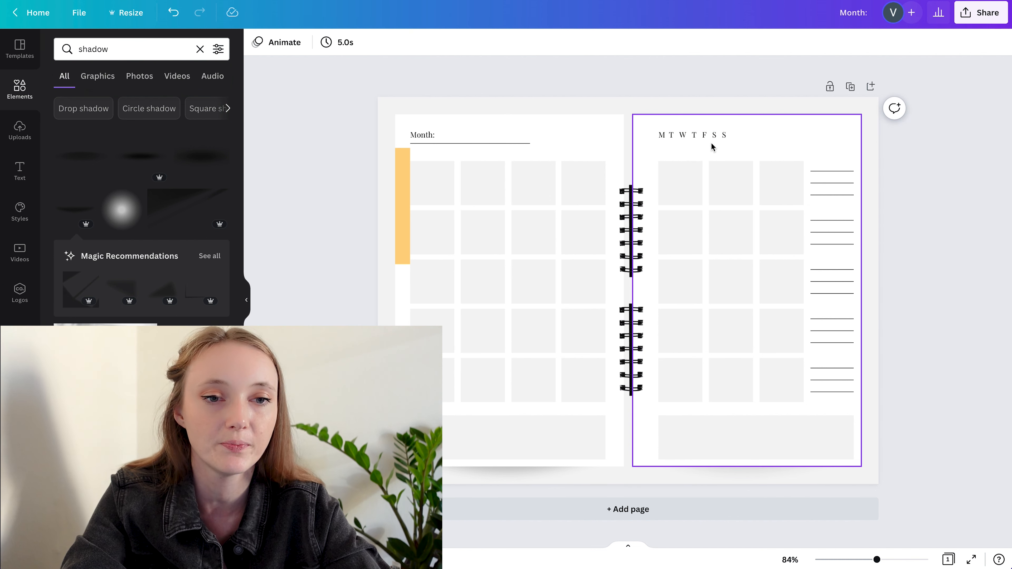
# Shorten the line under "Month:" to two calendar columns and copy it beneath the weekday initials on the right page
pyautogui.click(477, 143)
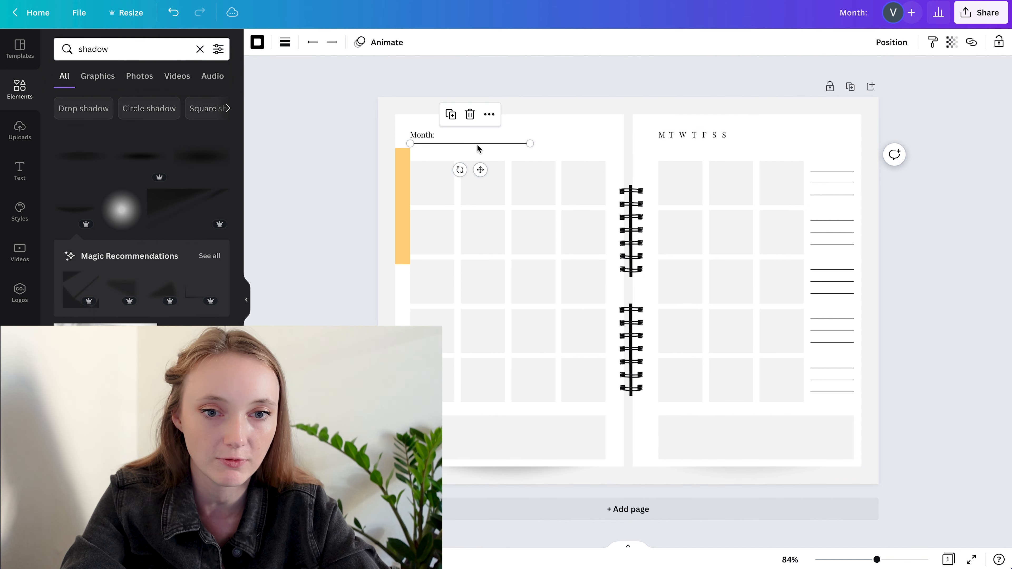
pyautogui.moveTo(530, 143); pyautogui.dragTo(504, 143)
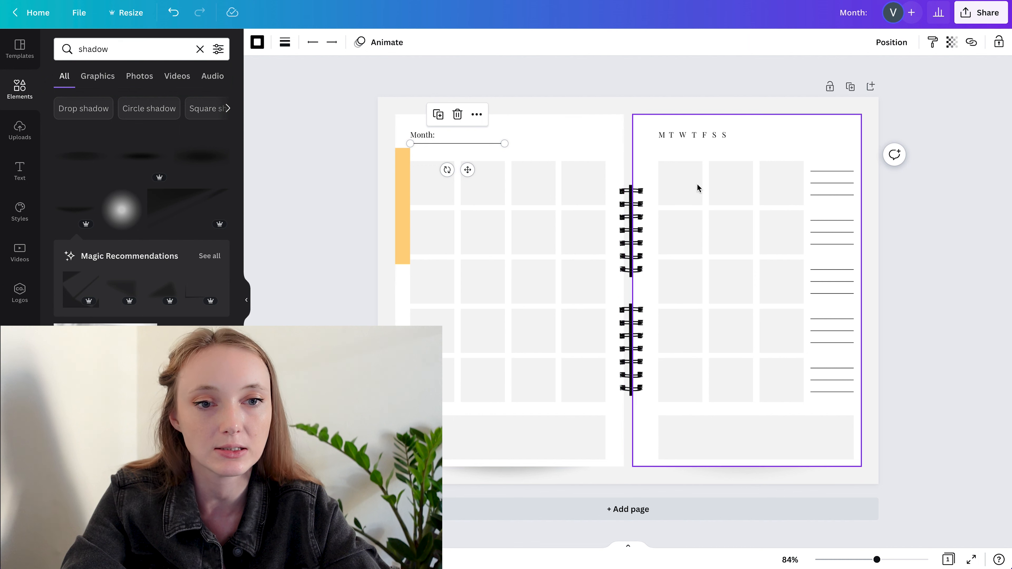
pyautogui.click(980, 211)
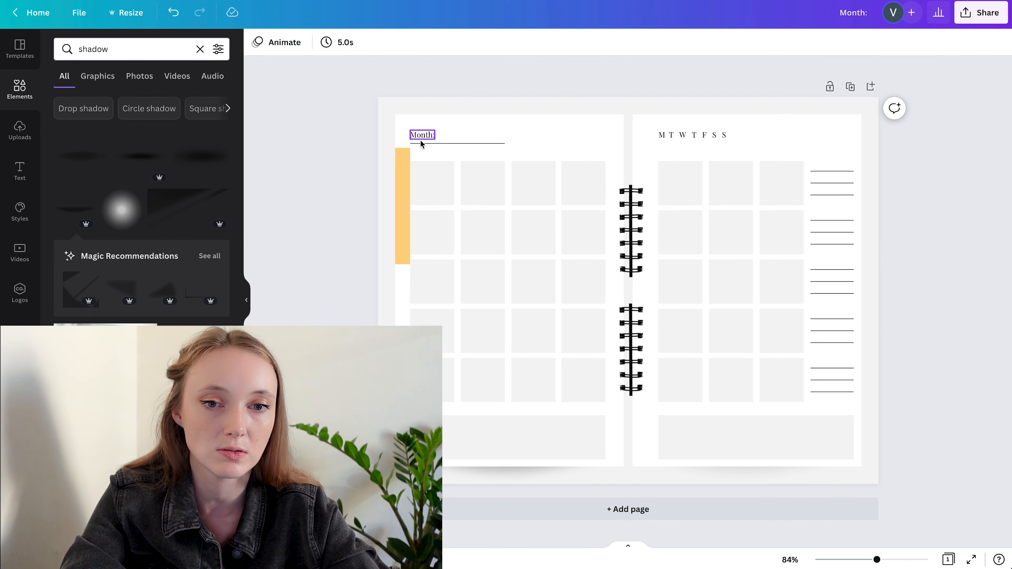
pyautogui.click(460, 144)
pyautogui.moveTo(468, 149); pyautogui.dragTo(707, 149)
pyautogui.click(931, 186)
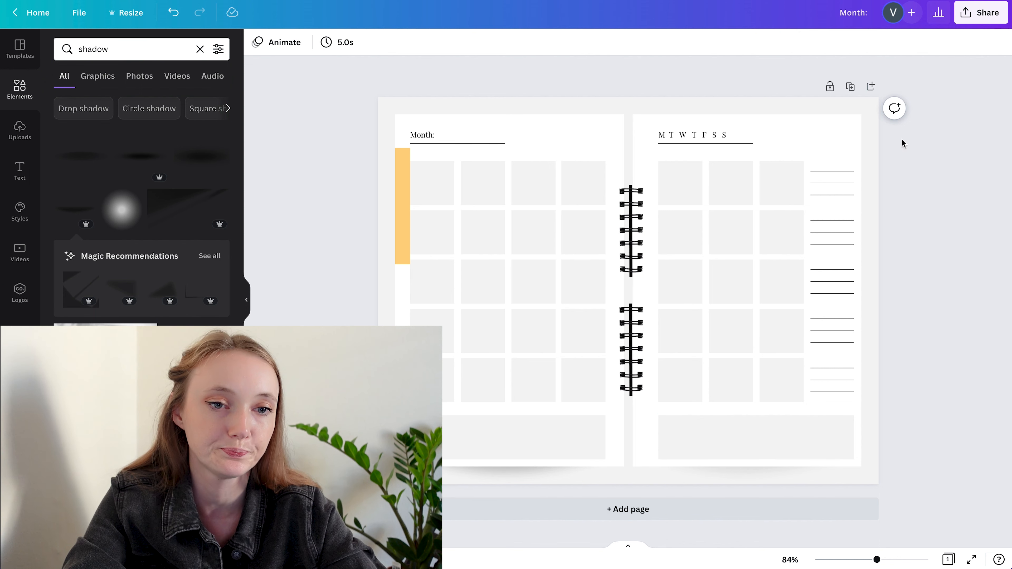
# Shift both heading underlines slightly down and align them with each other by their middles
pyautogui.moveTo(464, 147); pyautogui.dragTo(464, 152)
pyautogui.keyDown('shift'); pyautogui.click(725, 148); pyautogui.keyUp('shift')
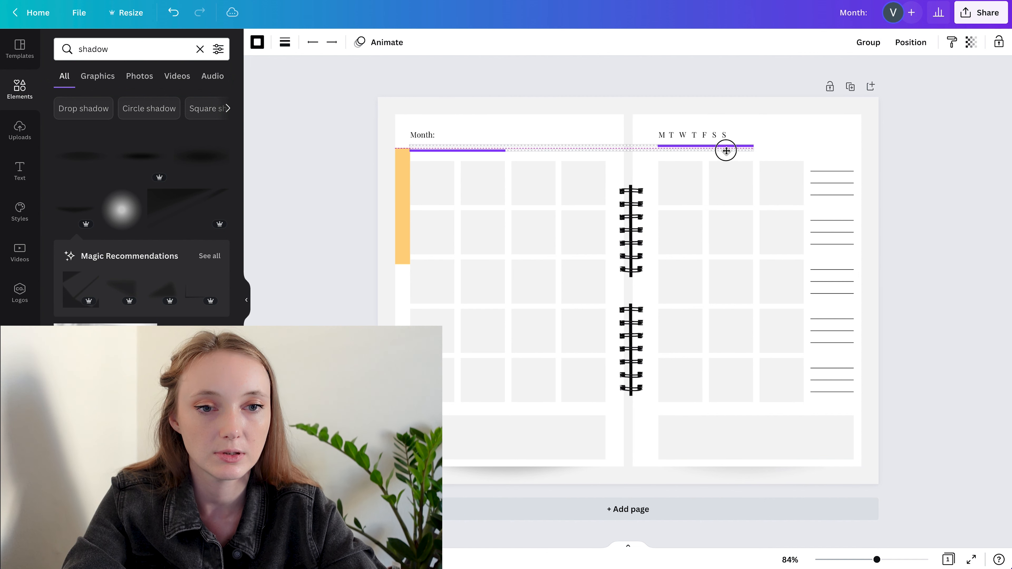
pyautogui.click(910, 42)
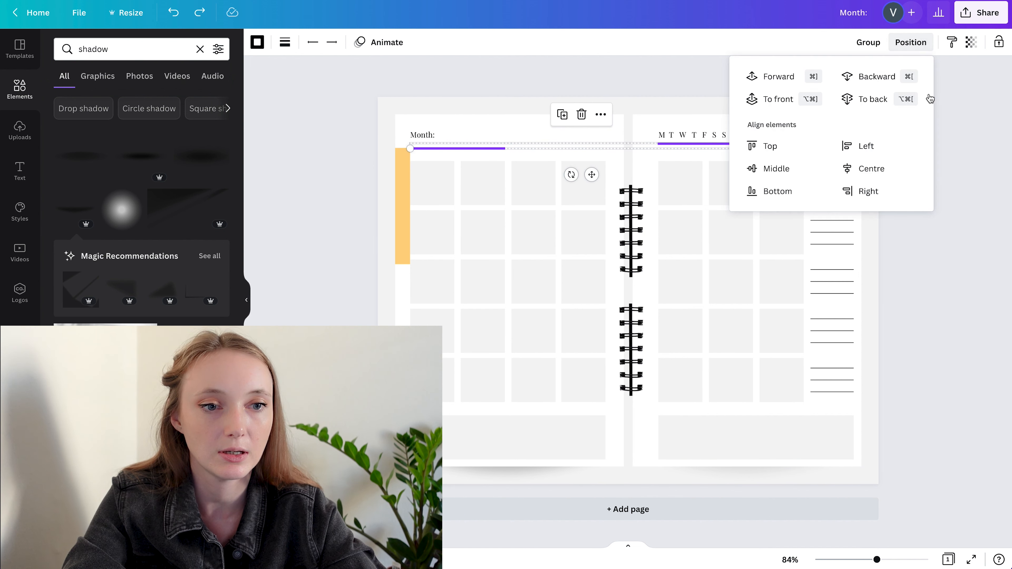
pyautogui.click(773, 168)
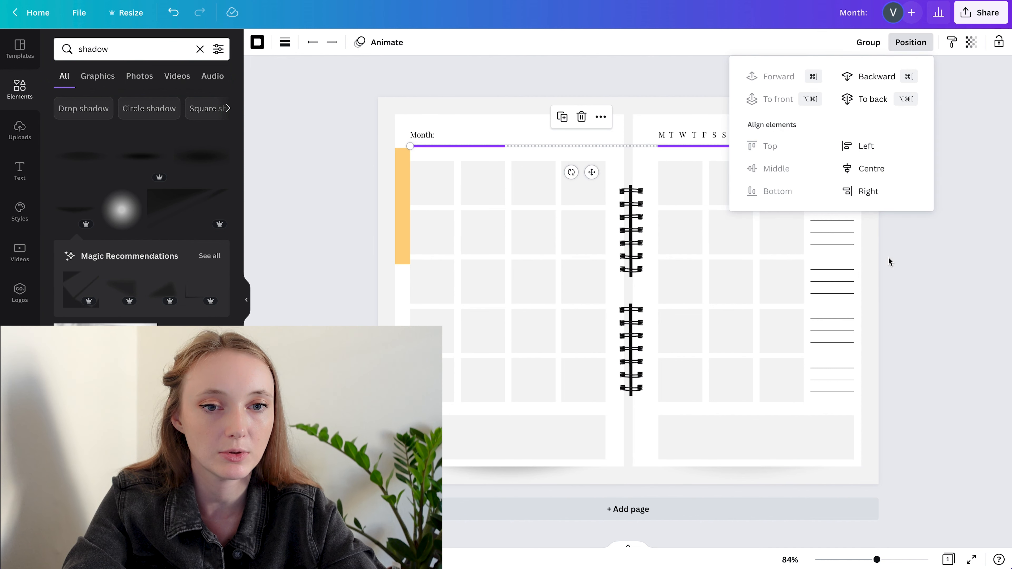
pyautogui.click(312, 127)
pyautogui.click(729, 146)
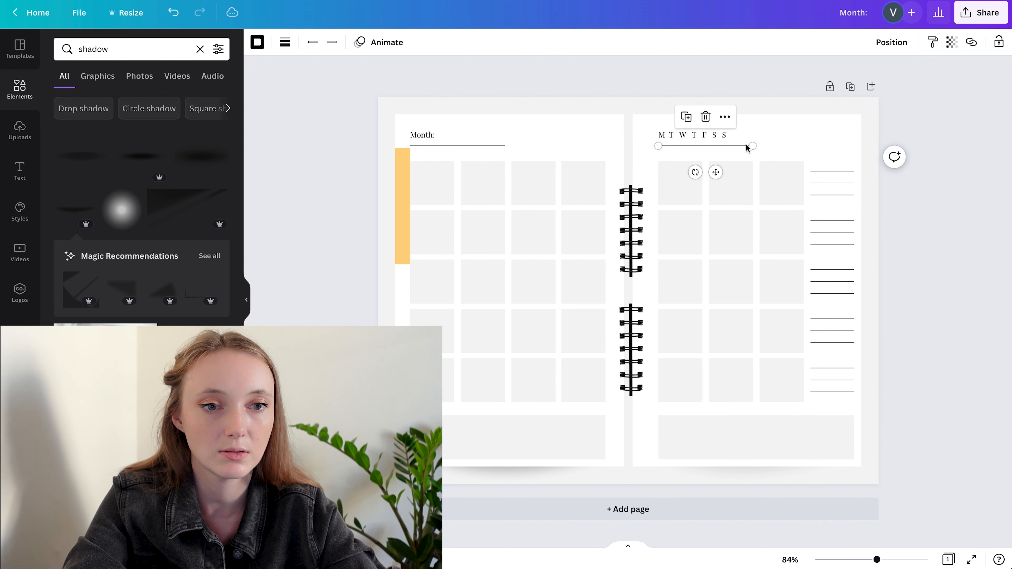
pyautogui.click(950, 206)
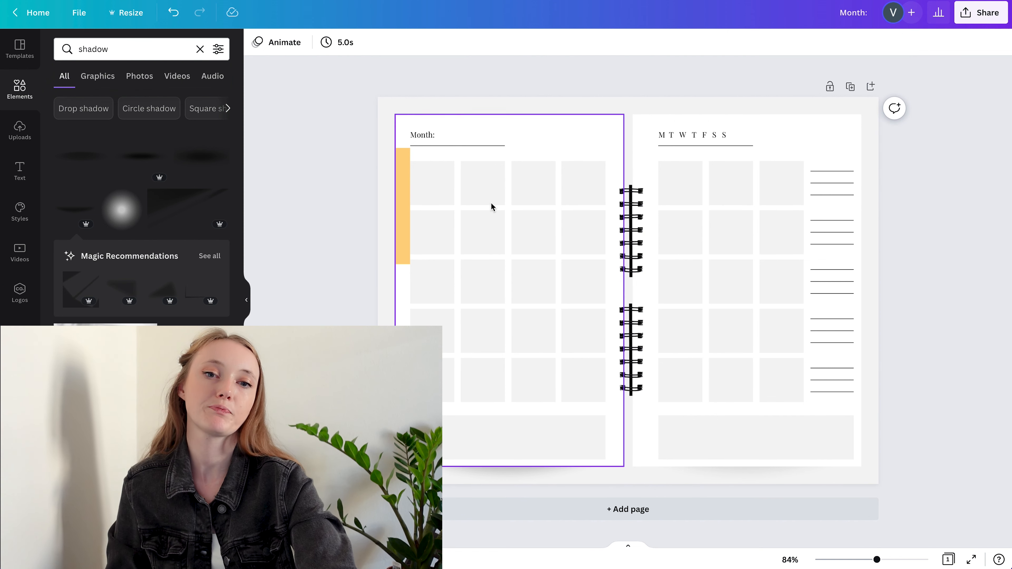
# Unlock and delete the yellow spacing bar at the left page's outer margin
pyautogui.click(403, 205)
pyautogui.click(999, 43)
pyautogui.press('Delete')
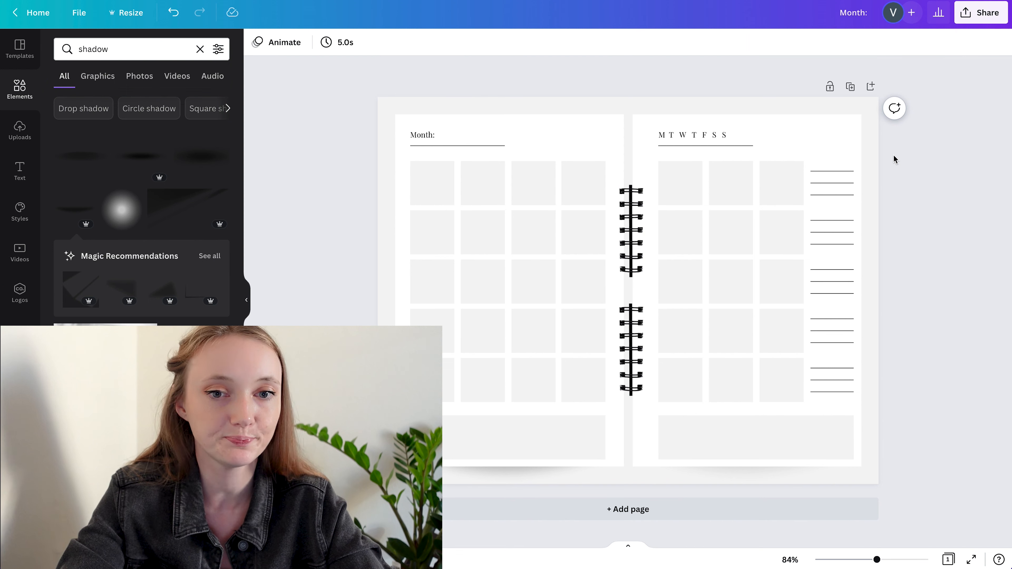
# Add a small dusty pink rectangle as a tab on the right page's outer edge and duplicate it into a column of twelve
pyautogui.press('r')
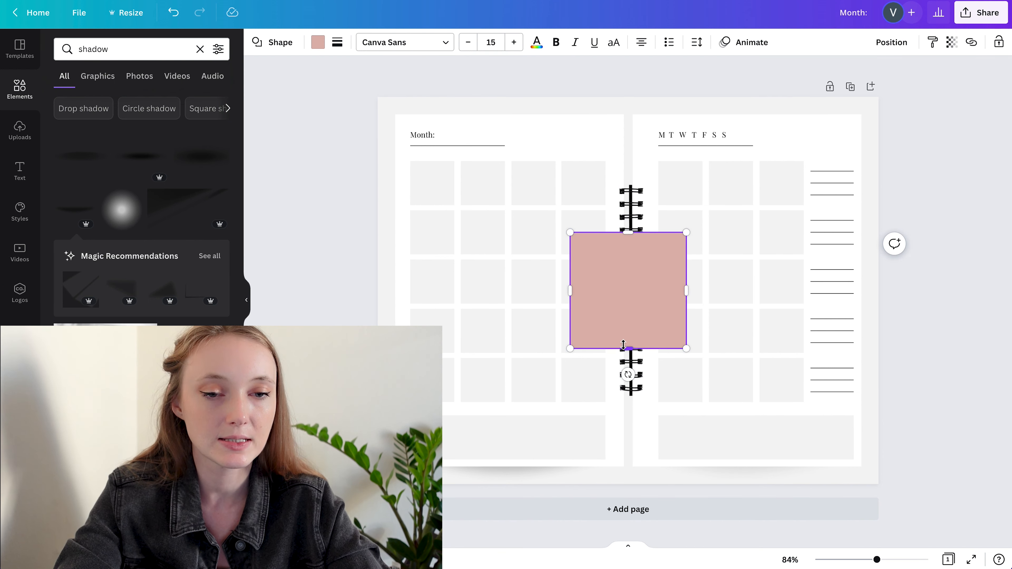
pyautogui.moveTo(686, 349); pyautogui.dragTo(875, 253)
pyautogui.click(933, 156)
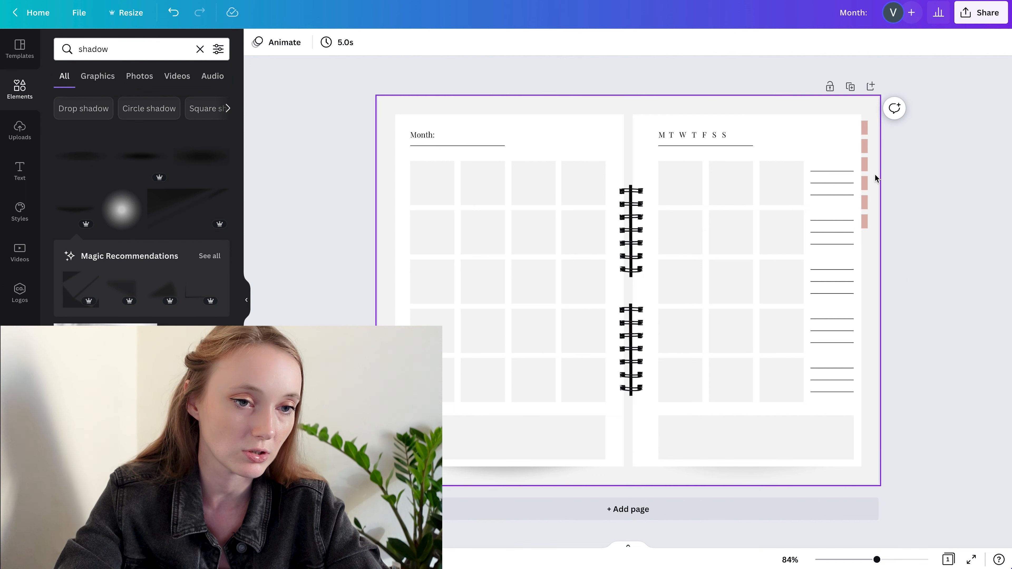
pyautogui.moveTo(914, 233); pyautogui.dragTo(866, 248)
pyautogui.moveTo(914, 350); pyautogui.dragTo(866, 104)
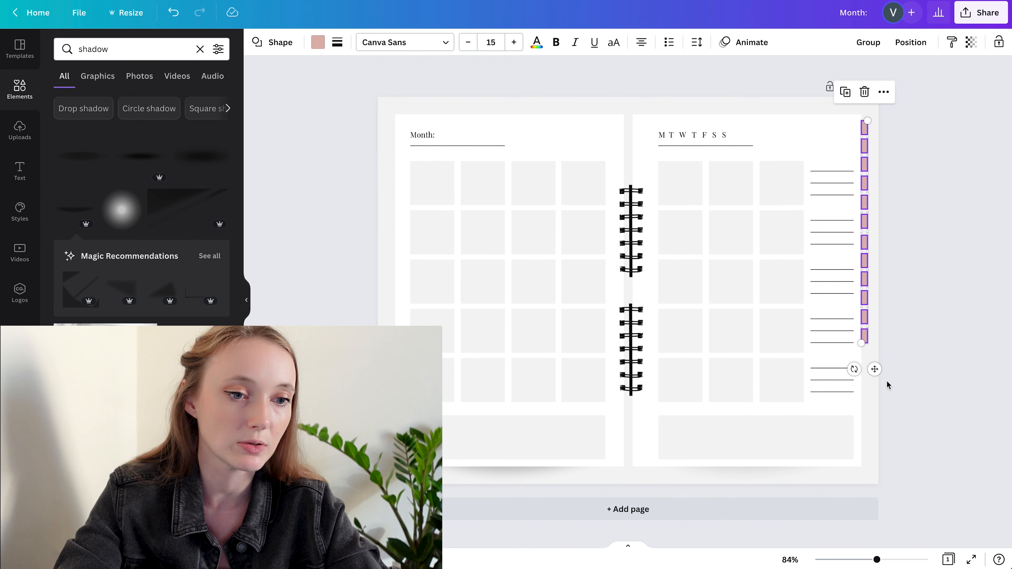
pyautogui.moveTo(870, 345); pyautogui.dragTo(892, 472)
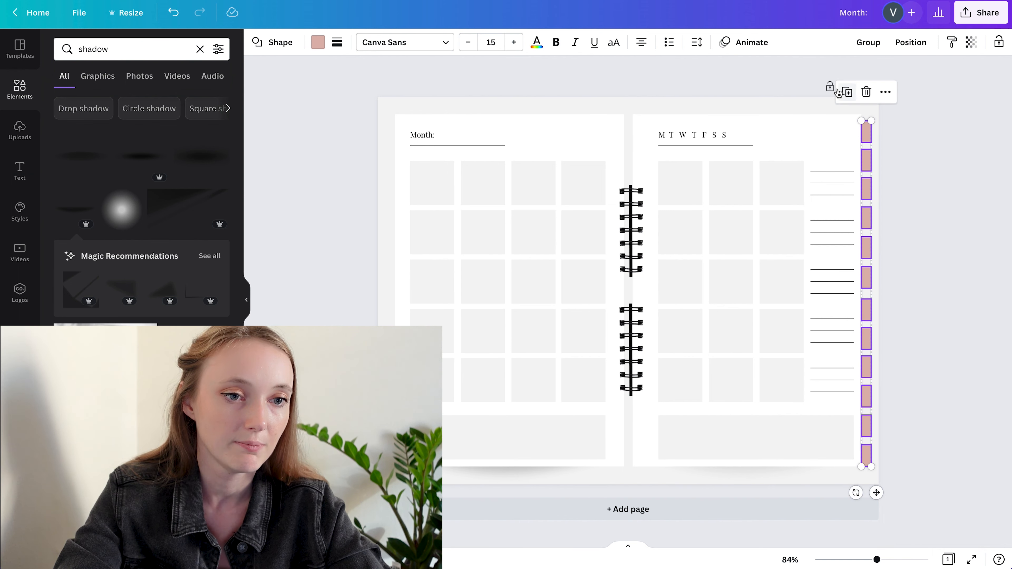
pyautogui.moveTo(867, 157); pyautogui.dragTo(868, 159)
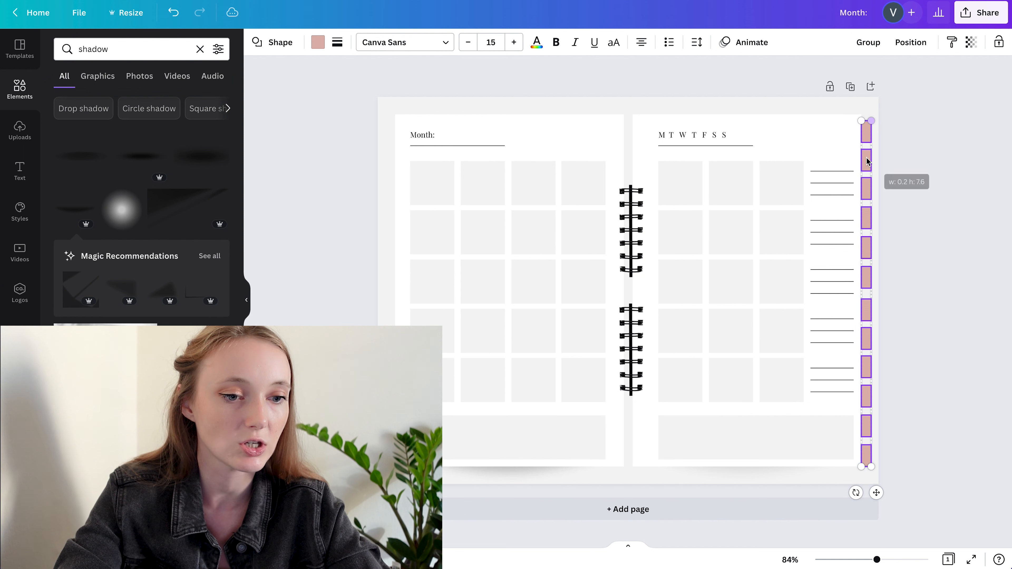
pyautogui.moveTo(869, 469); pyautogui.dragTo(837, 382)
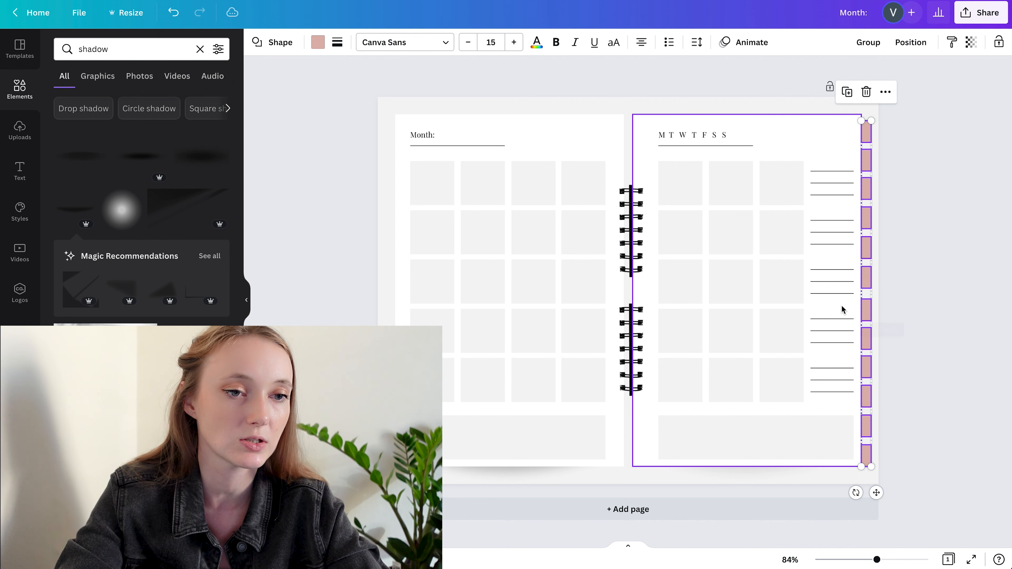
pyautogui.click(947, 282)
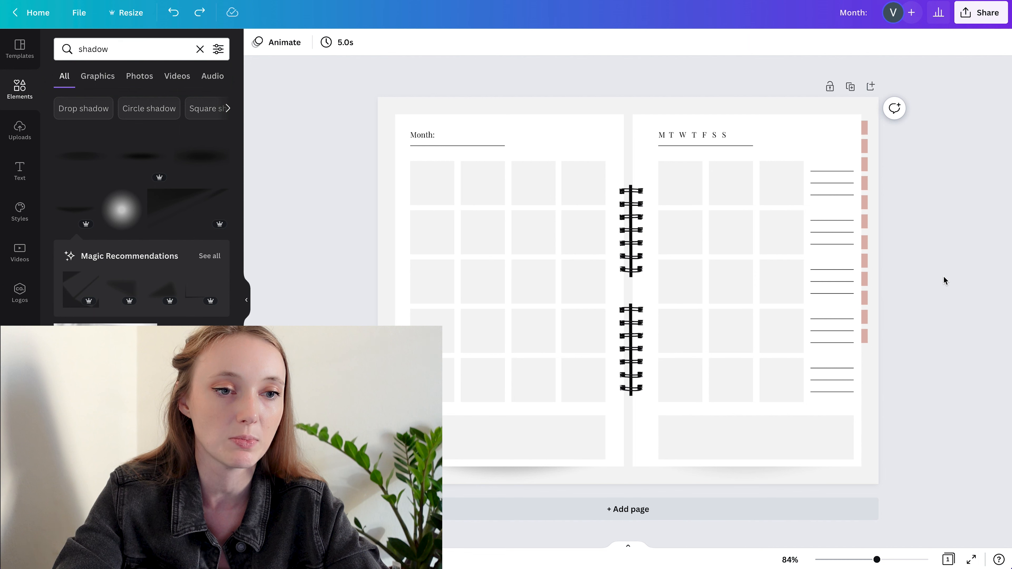
# Move the whole column of twelve tabs down so the lowest tab meets the page's bottom edge
pyautogui.moveTo(948, 376); pyautogui.dragTo(857, 97)
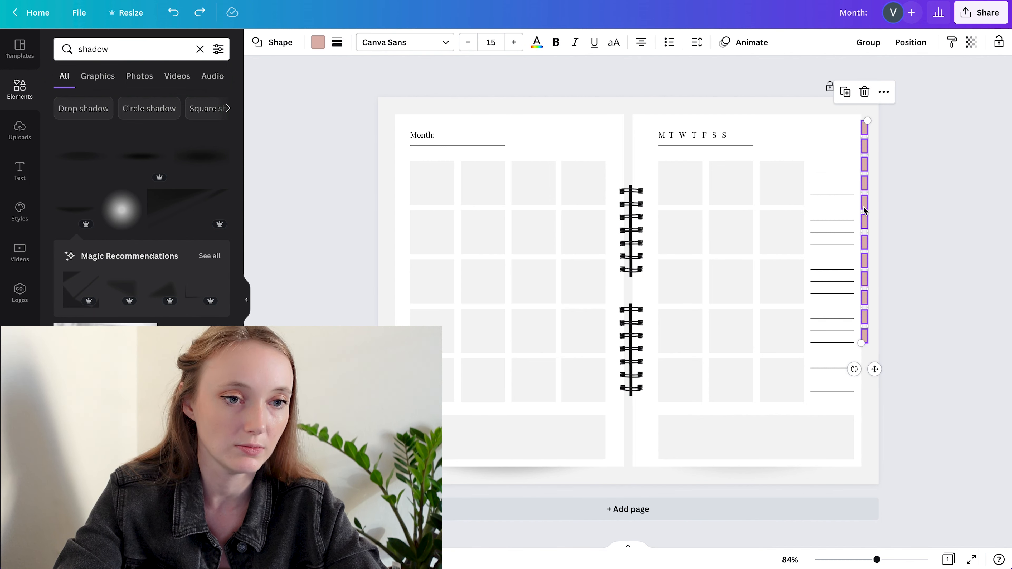
pyautogui.moveTo(865, 187); pyautogui.dragTo(865, 309)
pyautogui.click(908, 267)
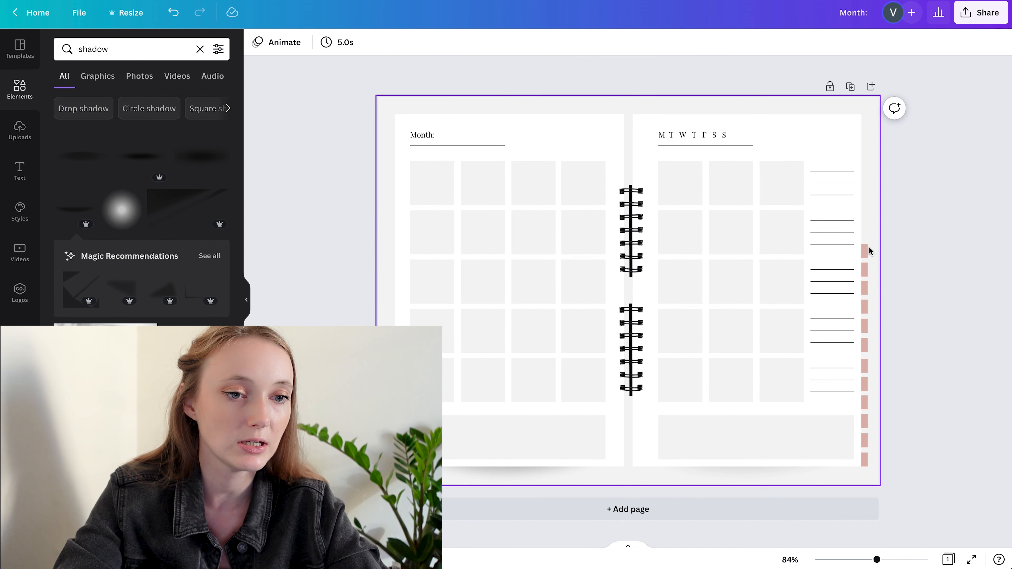
# Raise the topmost tab slightly and space all twelve tabs evenly in the vertical direction
pyautogui.click(864, 250)
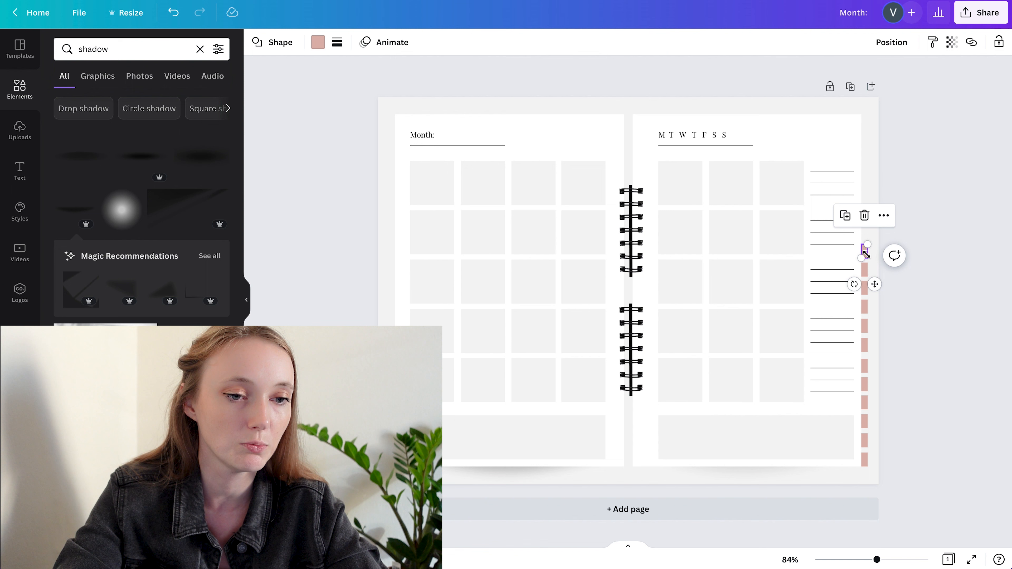
pyautogui.moveTo(875, 284); pyautogui.dragTo(874, 262)
pyautogui.moveTo(911, 204); pyautogui.dragTo(867, 478)
pyautogui.click(910, 41)
pyautogui.click(776, 235)
pyautogui.click(990, 358)
pyautogui.click(919, 290)
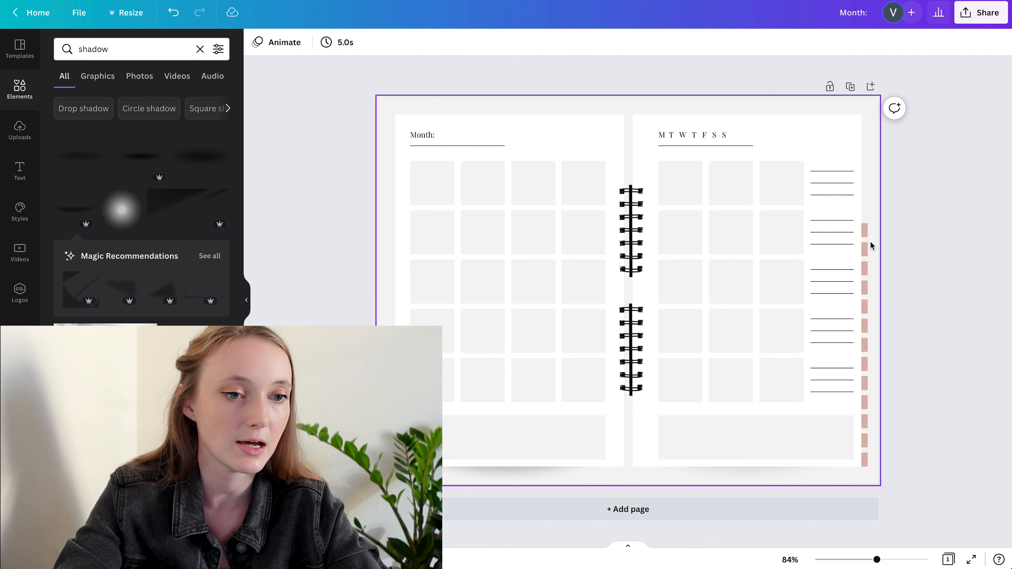
# Scale up the column of twelve tabs proportionally so it spans the right page's full height
pyautogui.click(922, 210)
pyautogui.moveTo(856, 397); pyautogui.dragTo(862, 472)
pyautogui.moveTo(868, 224); pyautogui.dragTo(877, 114)
pyautogui.click(964, 162)
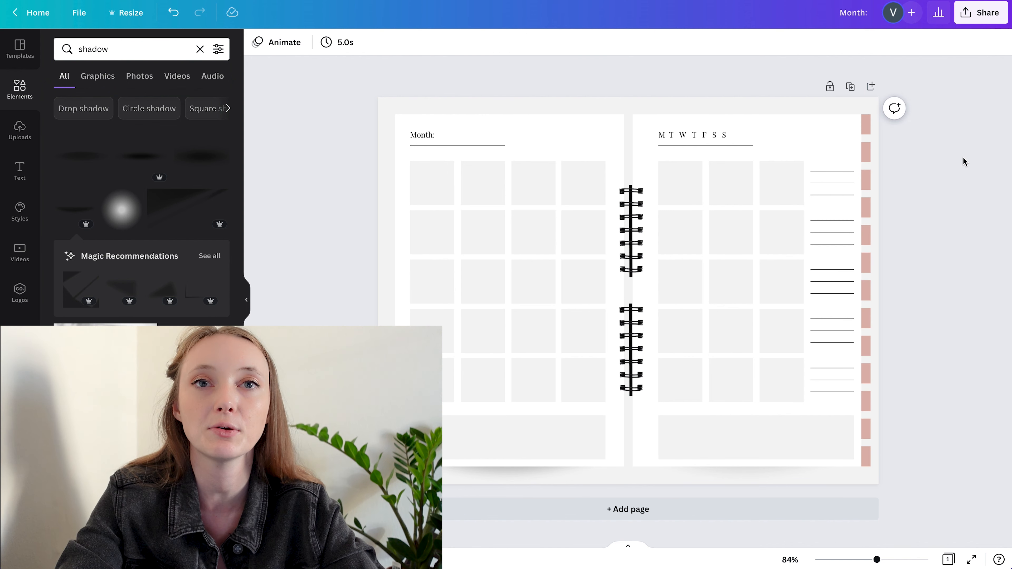
pyautogui.moveTo(906, 124); pyautogui.dragTo(863, 487)
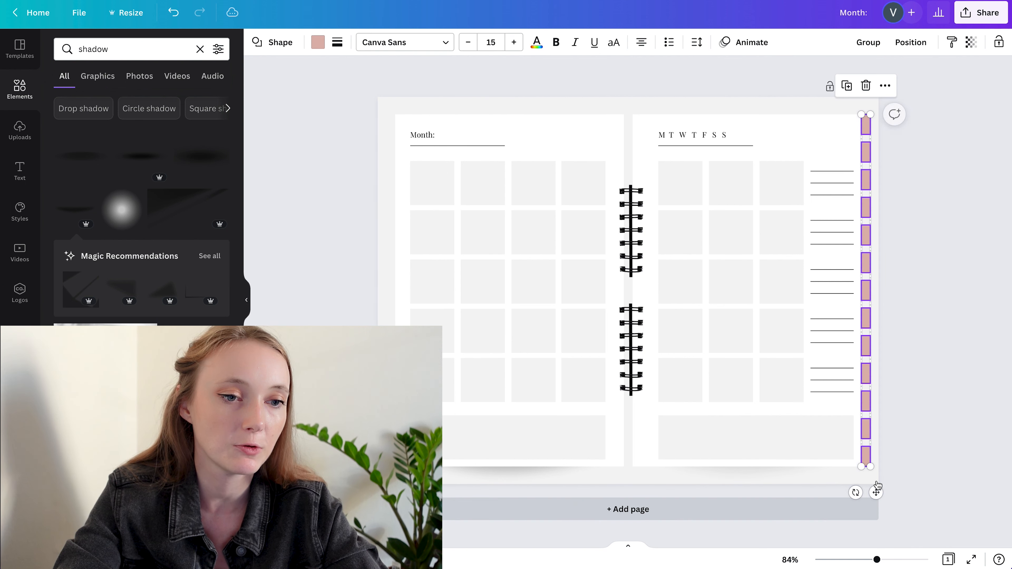
pyautogui.click(908, 223)
pyautogui.click(865, 124)
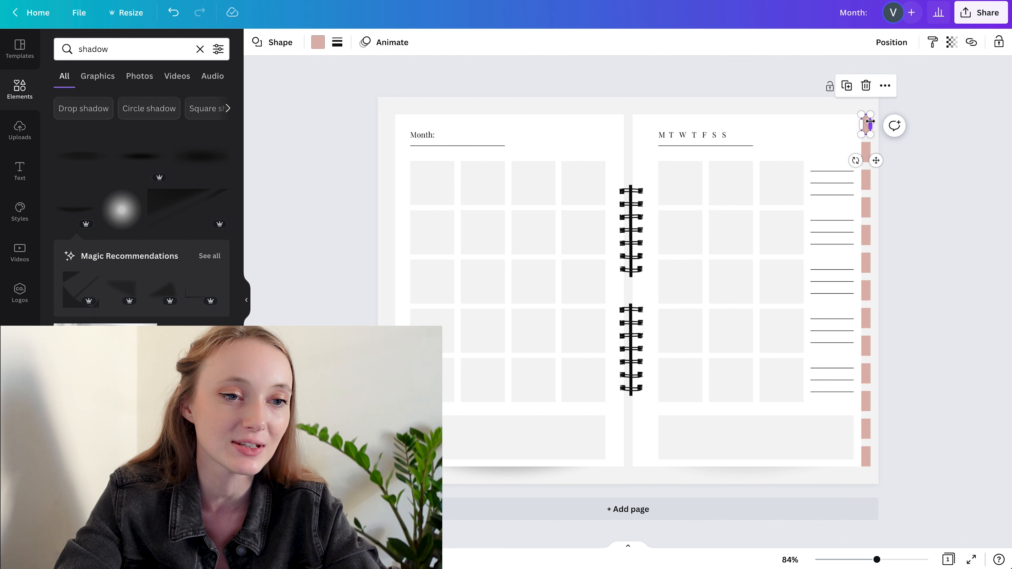
pyautogui.moveTo(873, 122); pyautogui.dragTo(877, 125)
pyautogui.press('super+z')
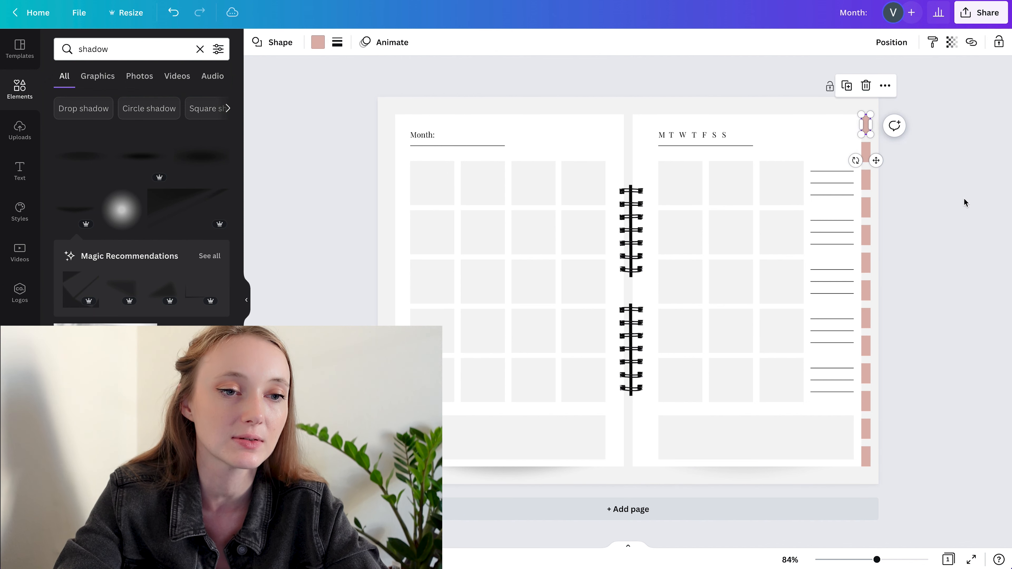
pyautogui.click(965, 199)
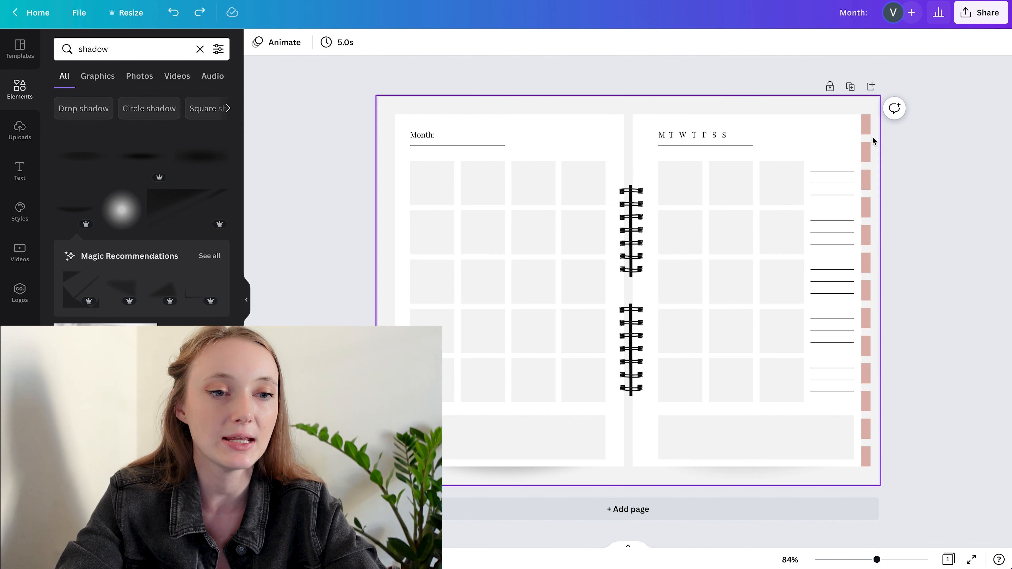
# Apply the dusty pink from the "new" brand palette to the second tab from the top
pyautogui.click(868, 151)
pyautogui.click(317, 42)
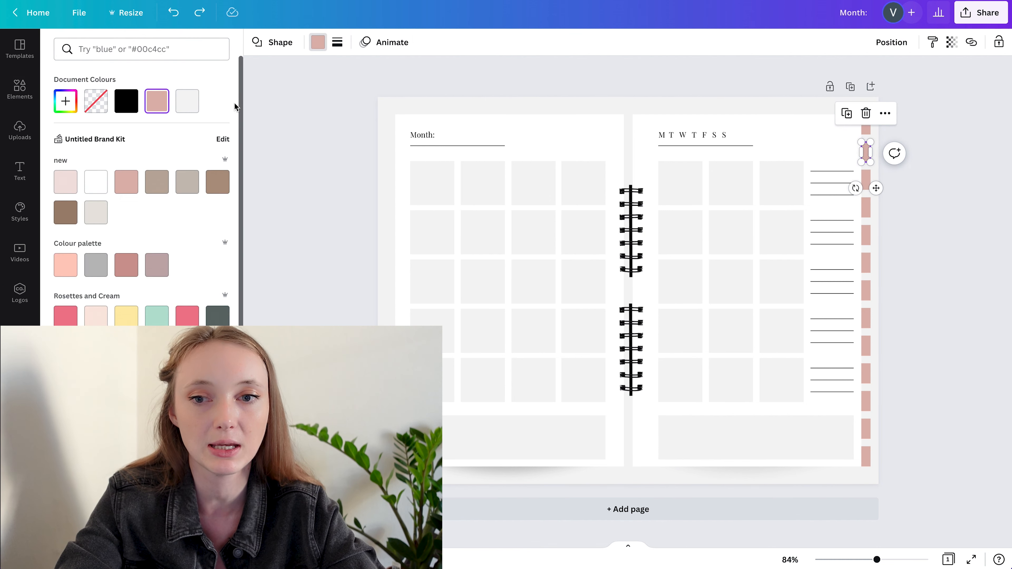
pyautogui.click(126, 187)
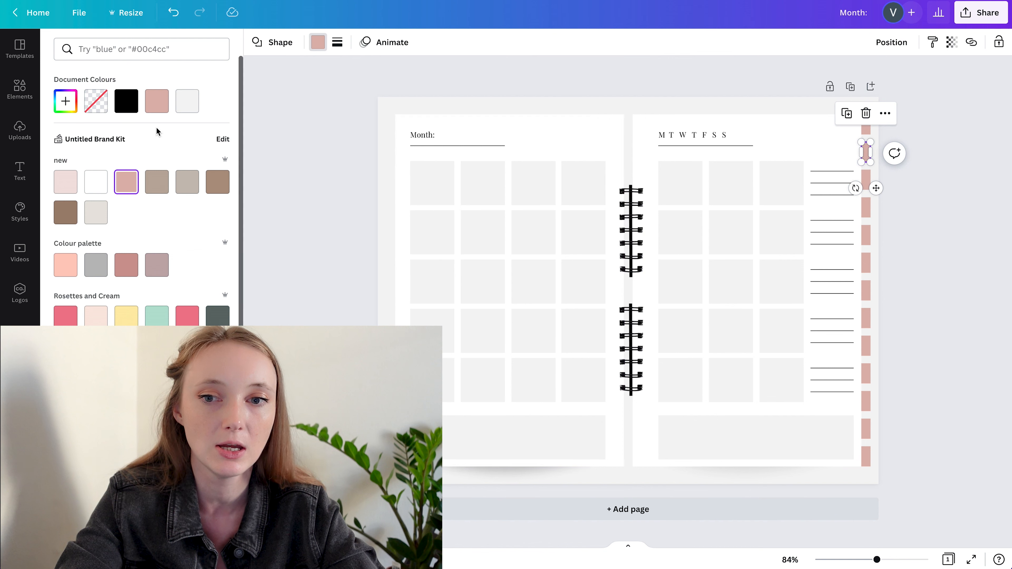
# Give the third tab from the top a custom fill slightly darker than the dusty pink
pyautogui.click(866, 184)
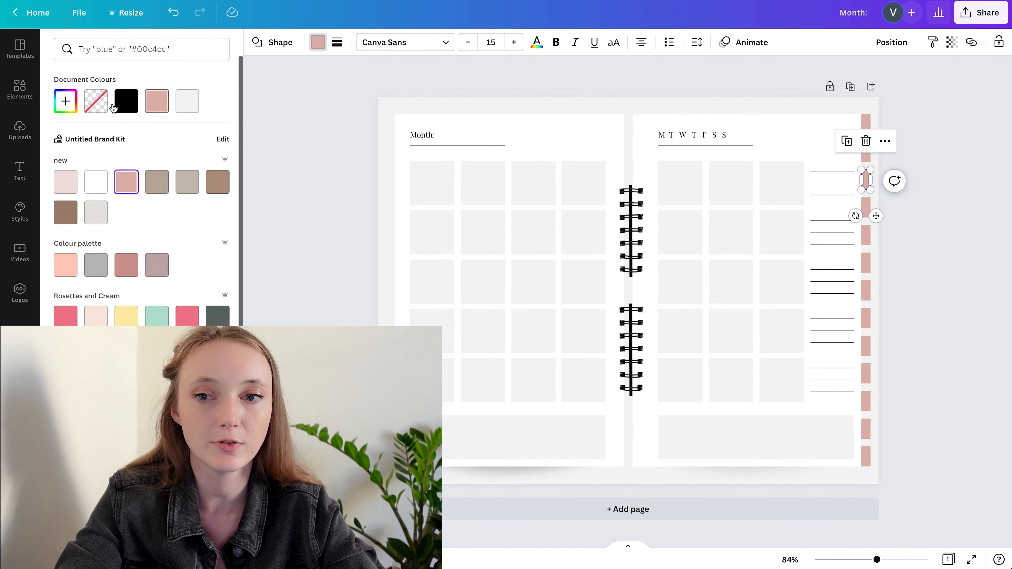
pyautogui.click(66, 101)
pyautogui.moveTo(94, 137); pyautogui.dragTo(95, 139)
pyautogui.click(935, 258)
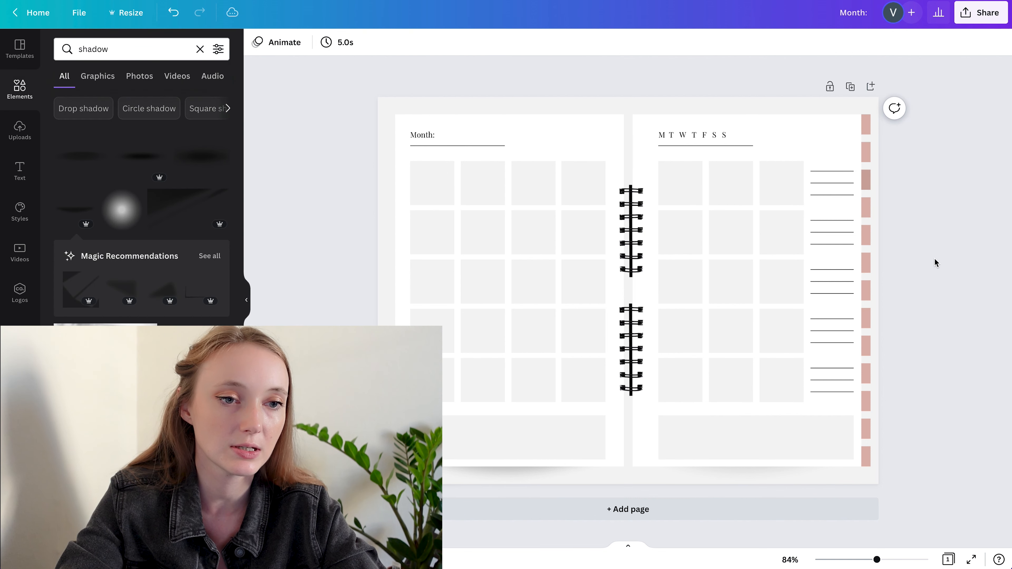
# Recolour the fourth tab from the top with a custom pink one shade darker than the third tab
pyautogui.click(866, 211)
pyautogui.click(312, 43)
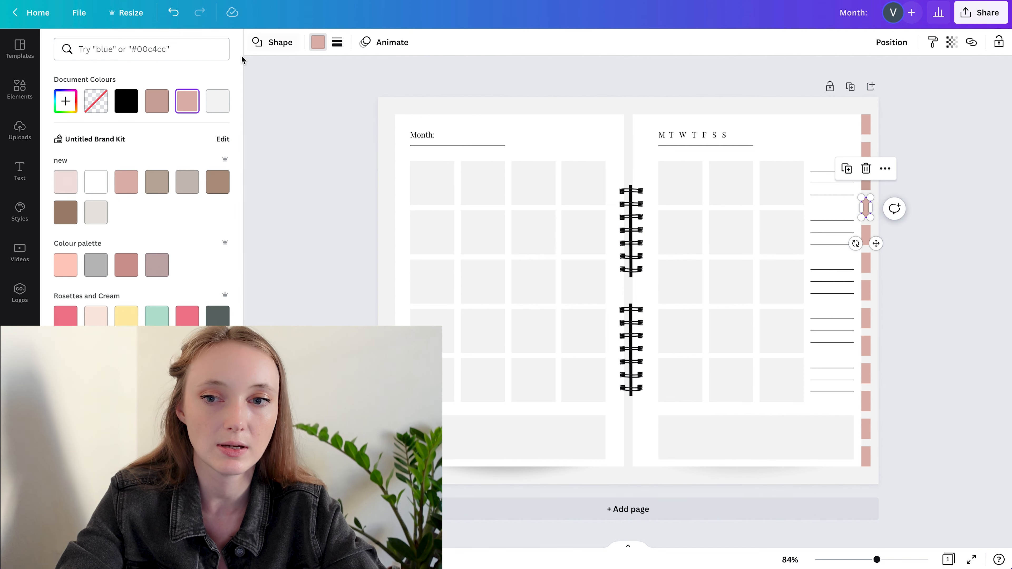
pyautogui.click(65, 101)
pyautogui.moveTo(95, 137); pyautogui.dragTo(96, 142)
pyautogui.click(935, 211)
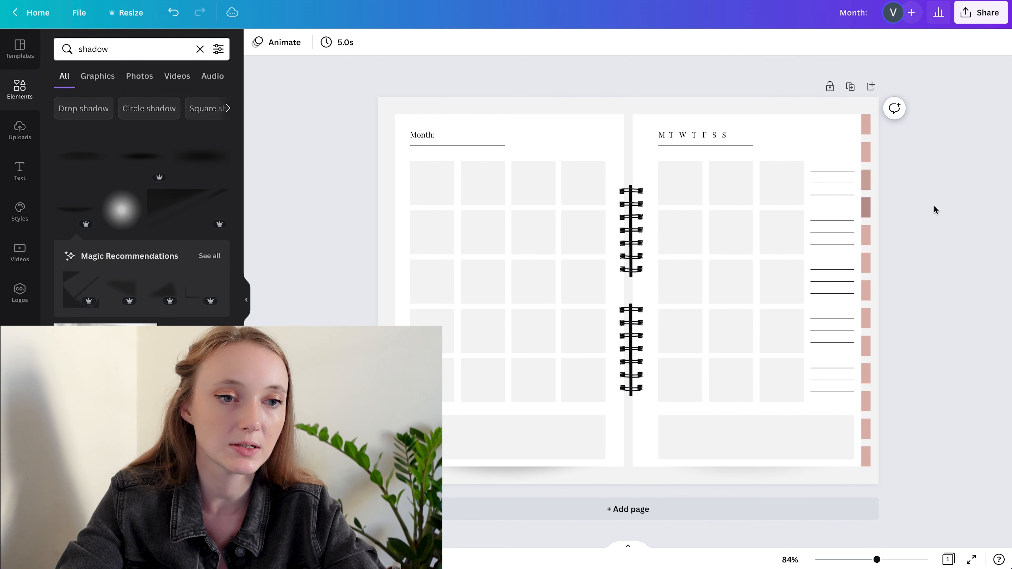
# Set a darker, muted custom pink as the fill of the fifth tab from the top
pyautogui.click(866, 233)
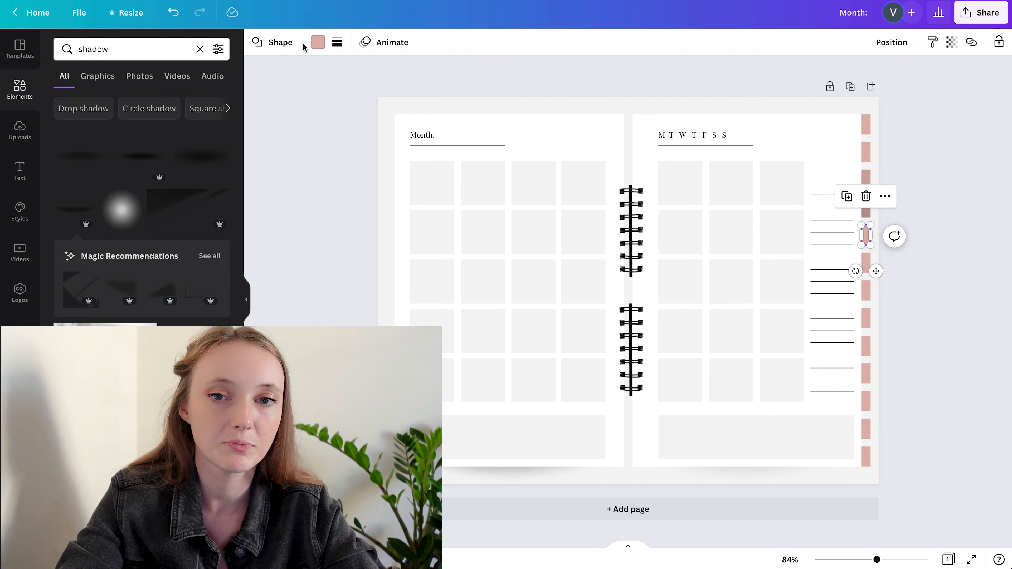
pyautogui.click(317, 43)
pyautogui.click(65, 101)
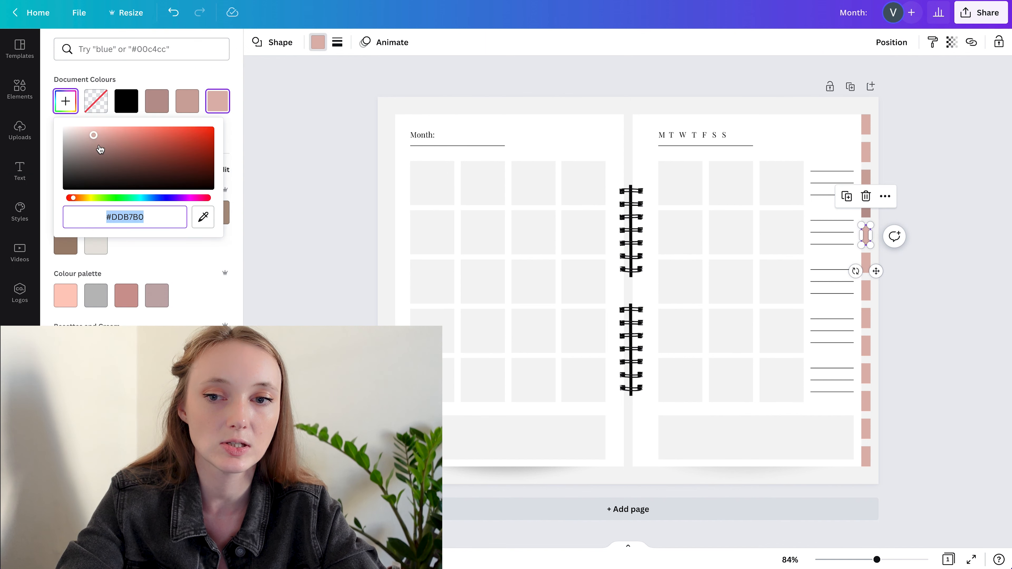
pyautogui.moveTo(94, 139); pyautogui.dragTo(96, 148)
pyautogui.click(925, 206)
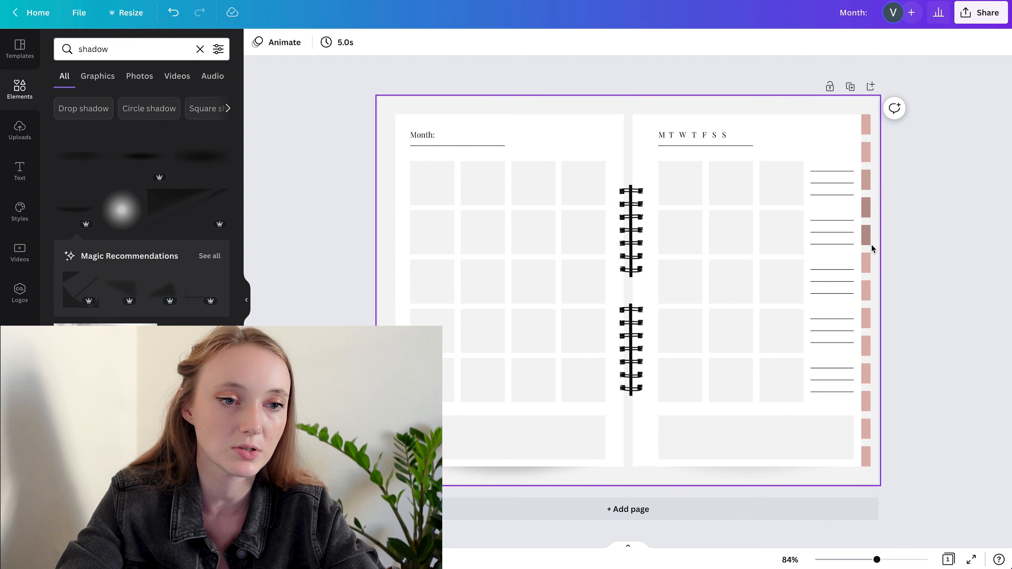
# Fill the sixth tab from the top with a custom brownish pink darker than the fifth tab
pyautogui.click(869, 263)
pyautogui.click(317, 42)
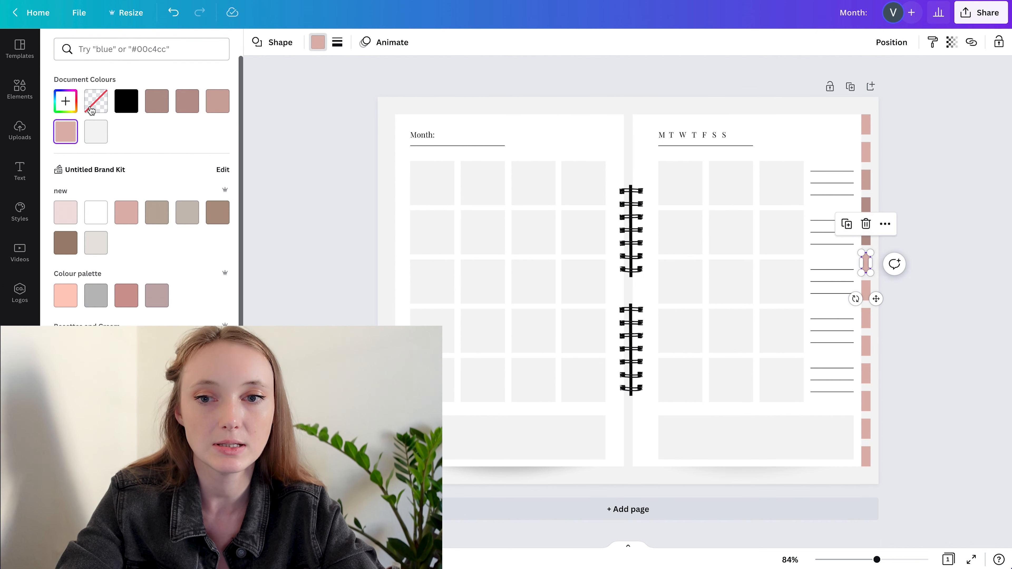
pyautogui.click(164, 99)
pyautogui.click(66, 101)
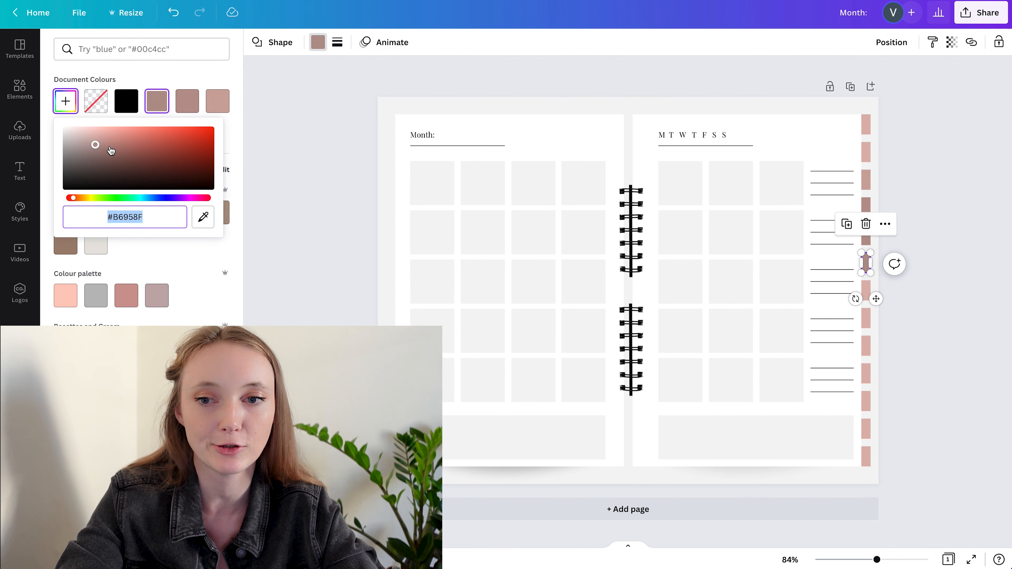
pyautogui.moveTo(95, 144); pyautogui.dragTo(97, 158)
# Give the seventh tab from the top a custom dark brown fill, one shade darker than the sixth tab
pyautogui.click(866, 291)
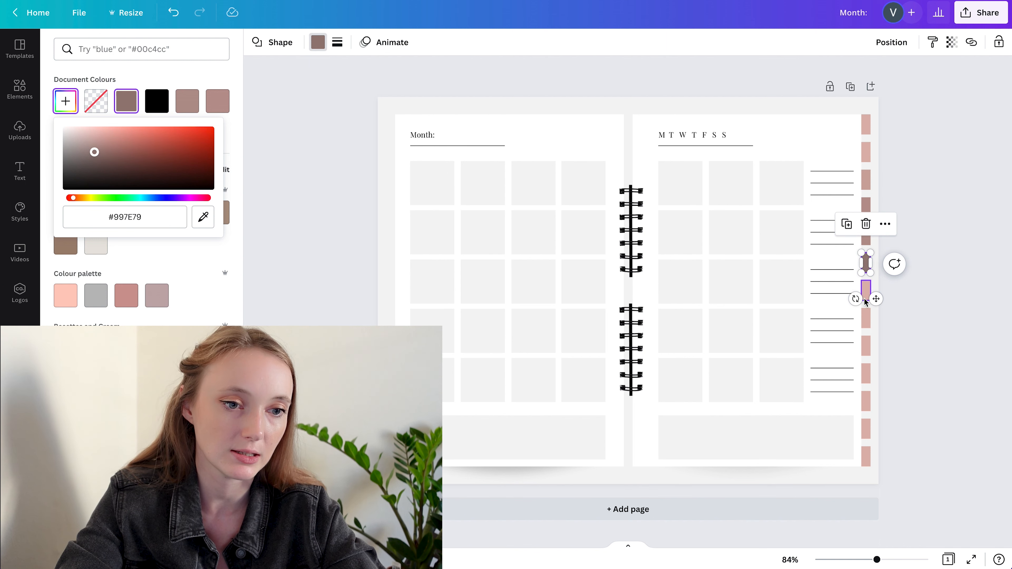
pyautogui.click(66, 101)
pyautogui.moveTo(95, 139); pyautogui.dragTo(95, 161)
pyautogui.click(126, 101)
pyautogui.click(63, 103)
pyautogui.click(962, 285)
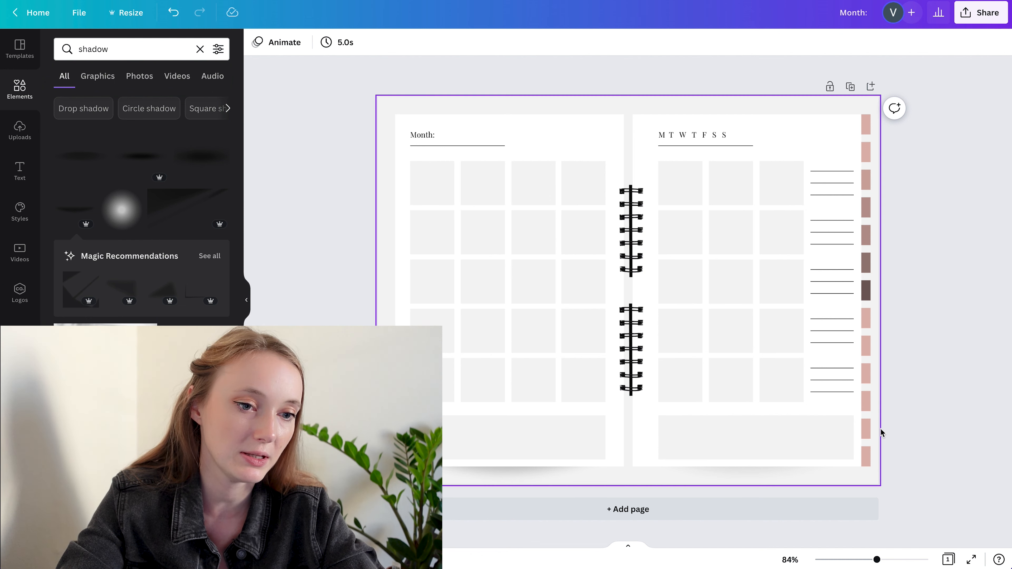
# Recolour the ninth and tenth tabs from the top with the document colours of the third and fourth tabs
pyautogui.click(867, 335)
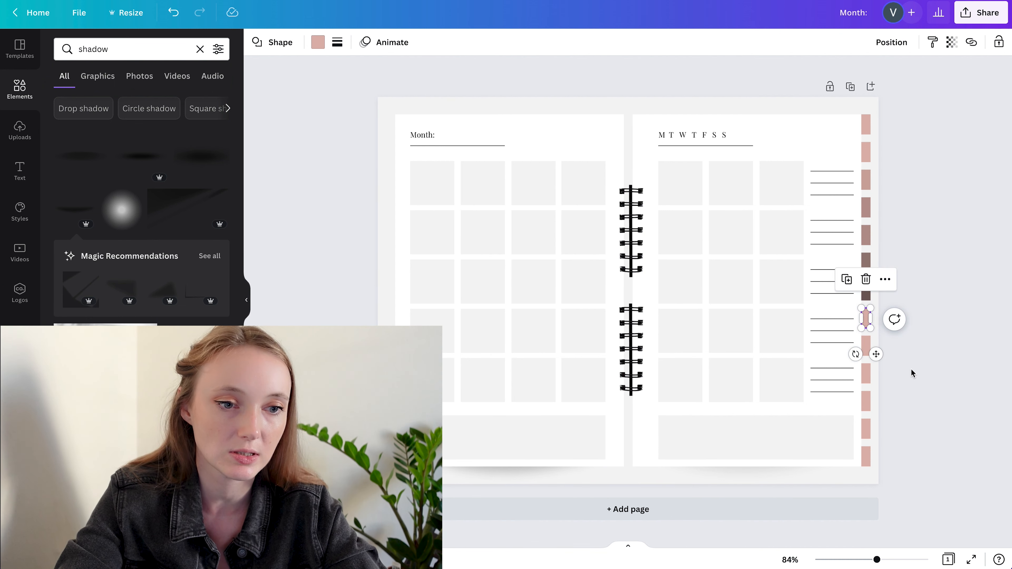
pyautogui.click(318, 42)
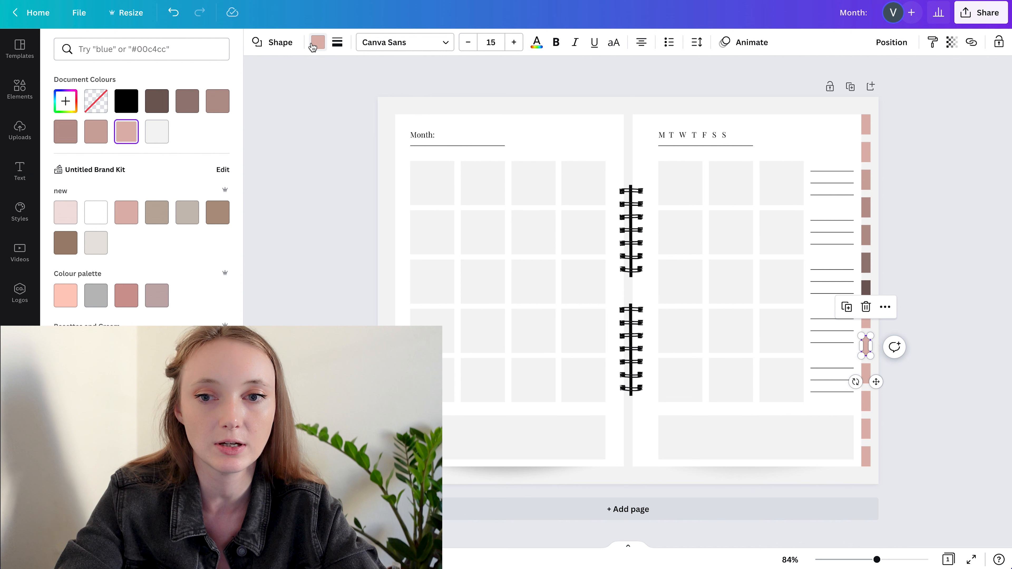
pyautogui.click(96, 131)
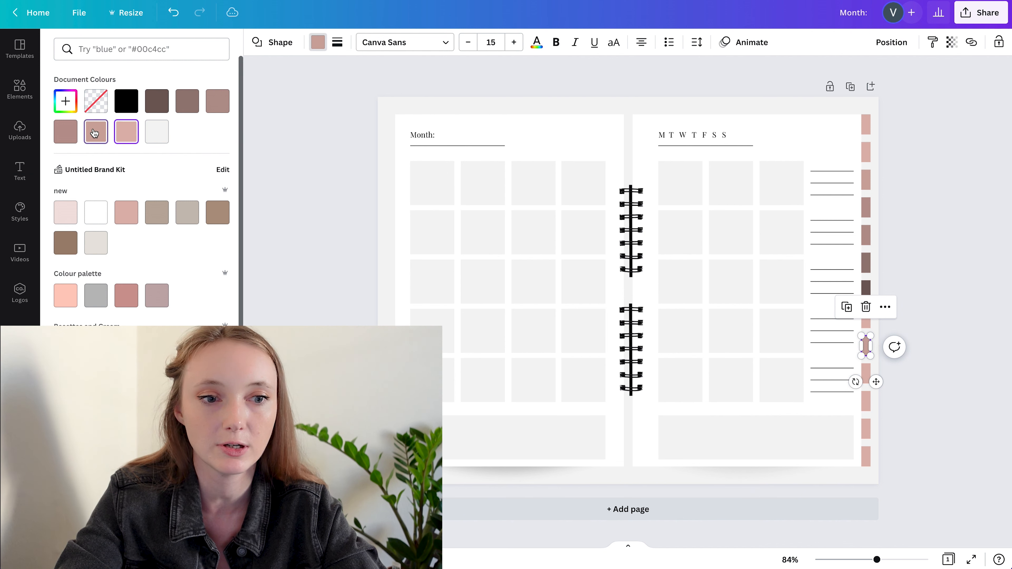
pyautogui.click(867, 375)
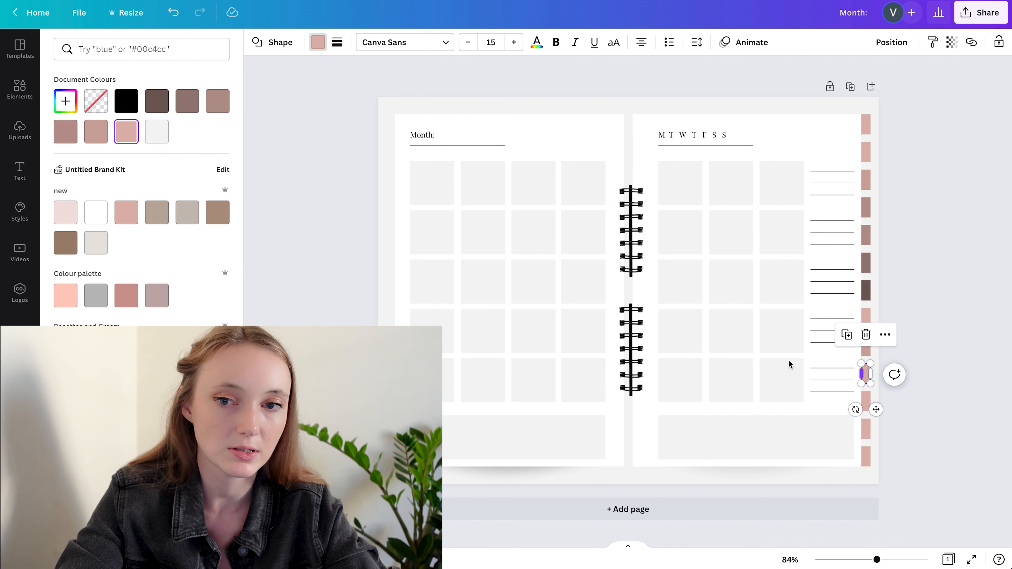
pyautogui.click(71, 132)
# Recolour the last three tabs with the document colours of the fifth, sixth and seventh tabs, ending in the dark brown
pyautogui.click(867, 399)
pyautogui.click(218, 101)
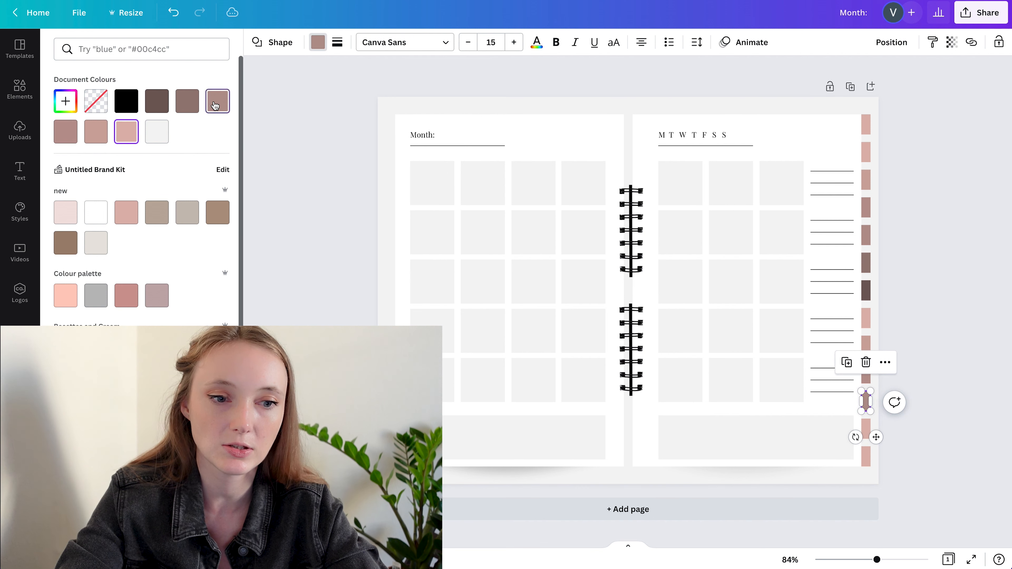
pyautogui.click(867, 432)
pyautogui.click(187, 101)
pyautogui.click(865, 457)
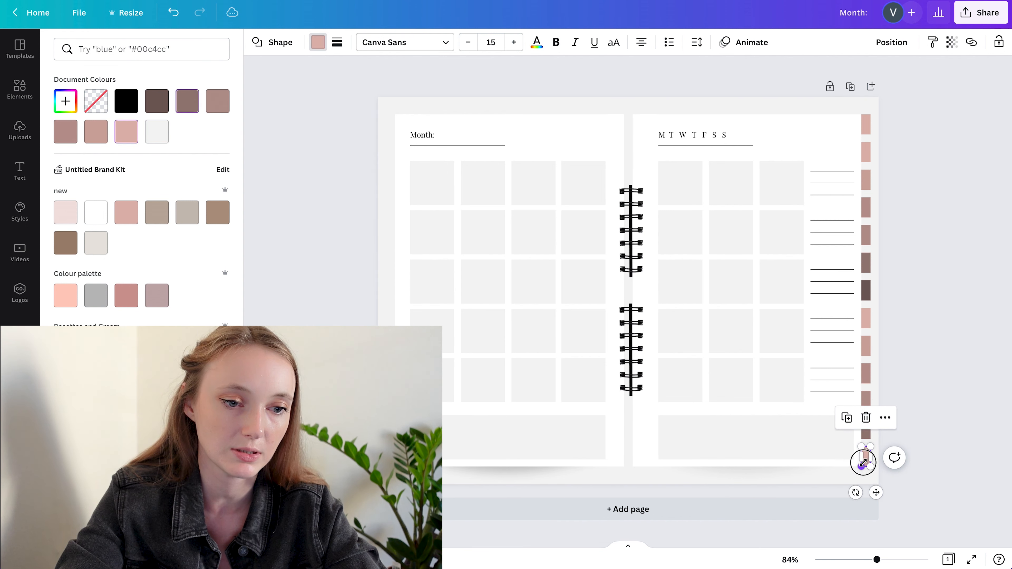
pyautogui.click(126, 132)
pyautogui.click(157, 101)
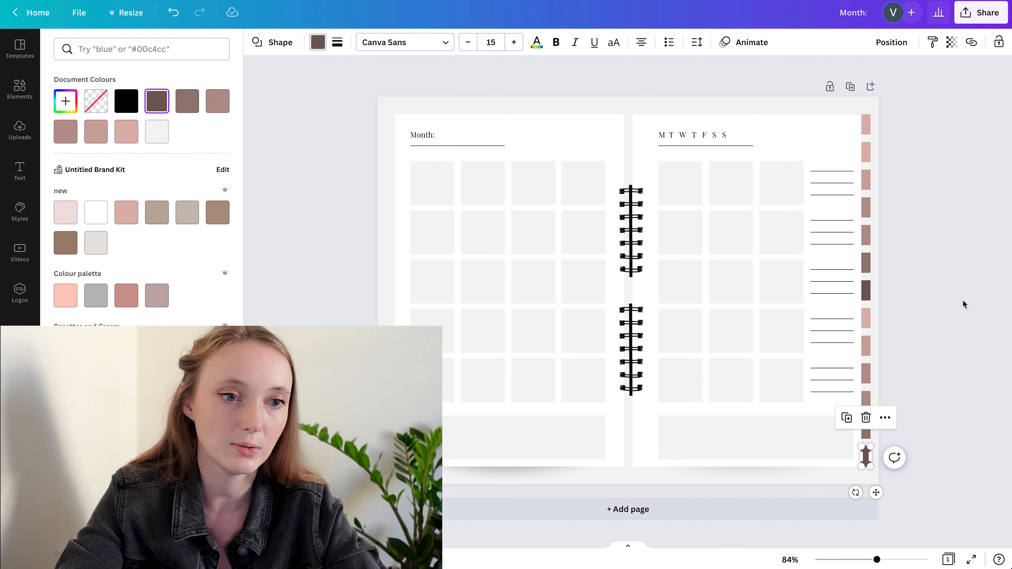
pyautogui.click(960, 301)
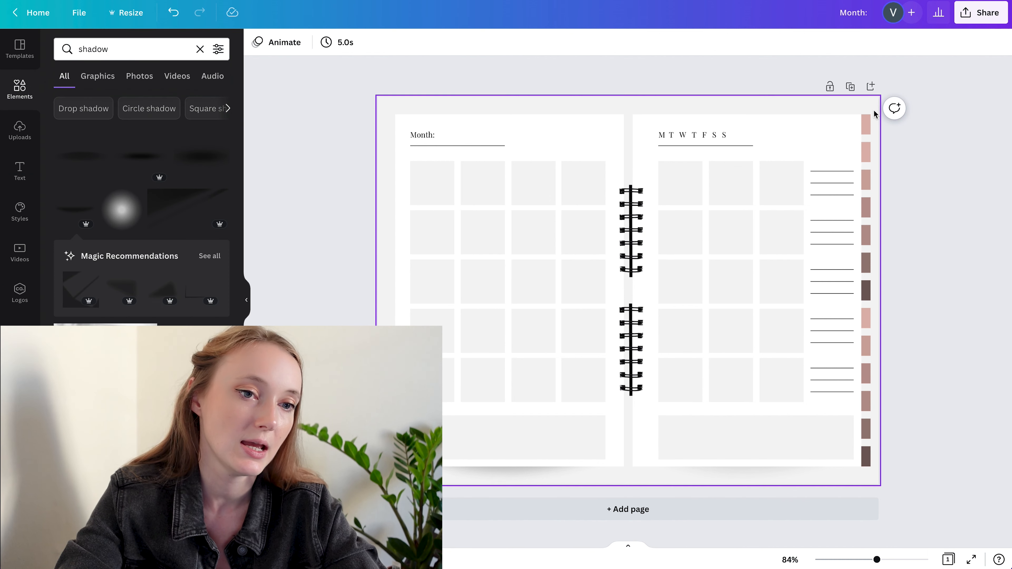
# Fill the top tab with the deep pink from the "Colour palette" brand palette
pyautogui.click(866, 122)
pyautogui.click(318, 42)
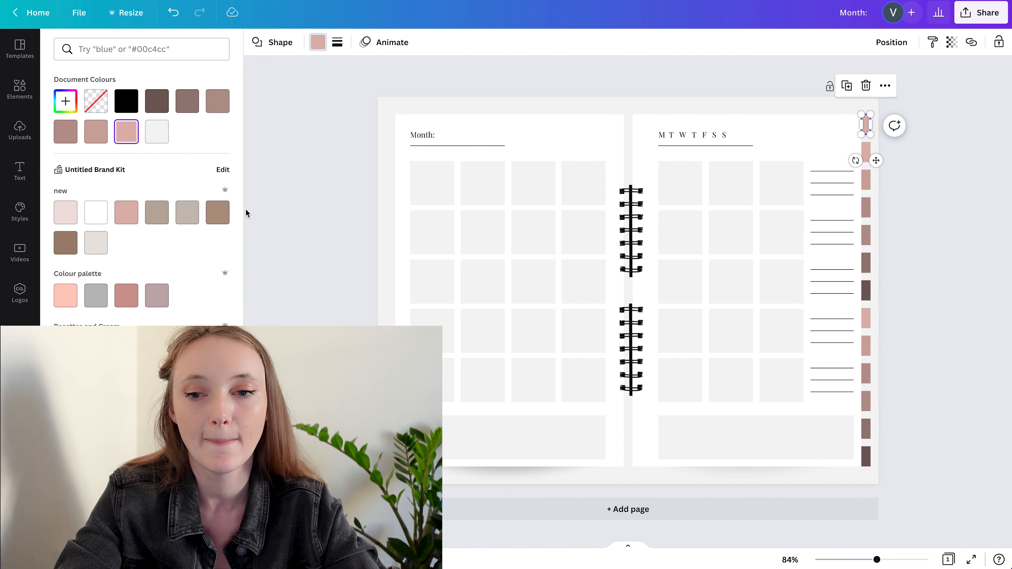
pyautogui.click(126, 295)
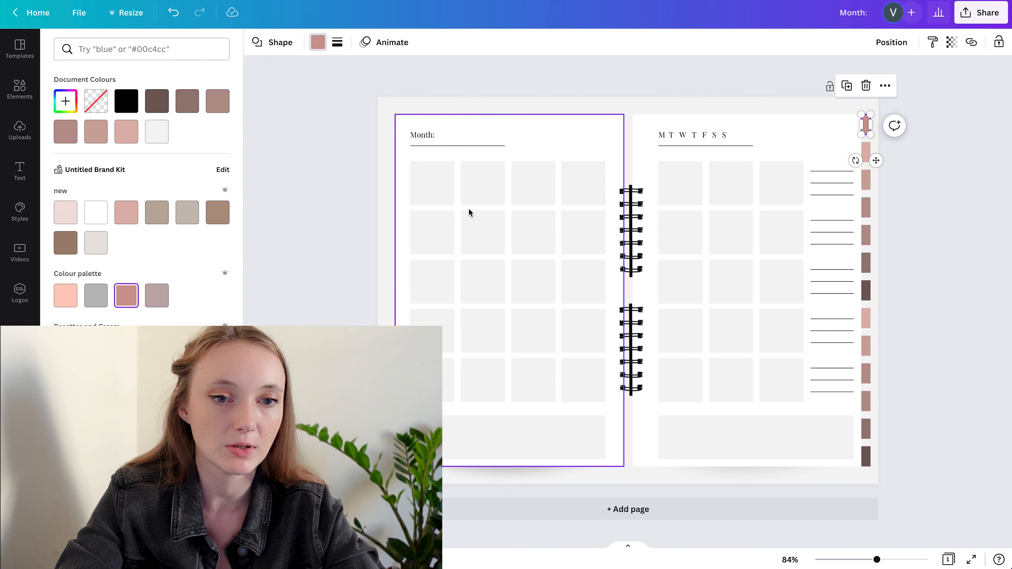
pyautogui.click(936, 263)
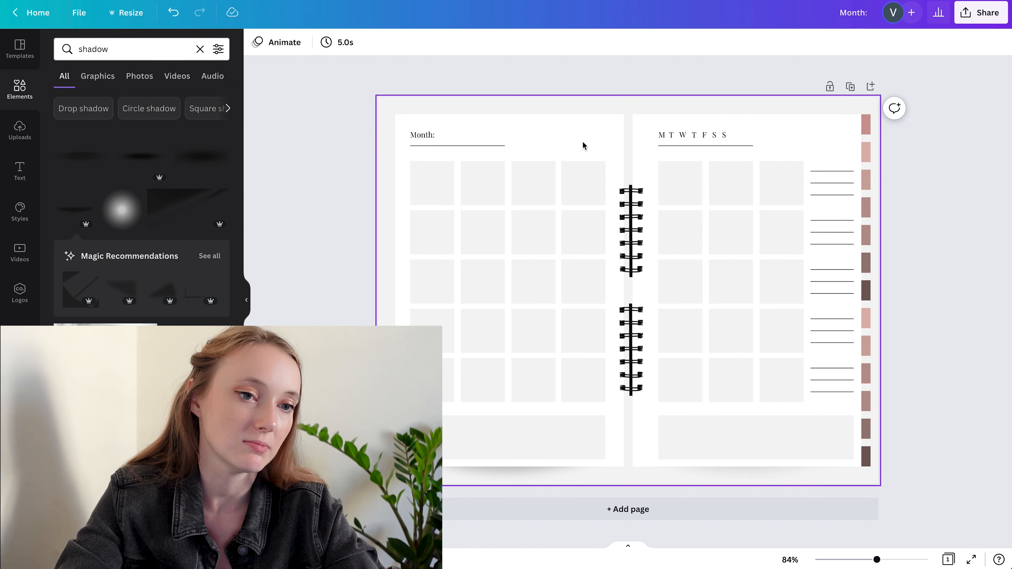
# Set the top tab's fill to white, #FFFFFF, with the custom colour picker
pyautogui.click(866, 124)
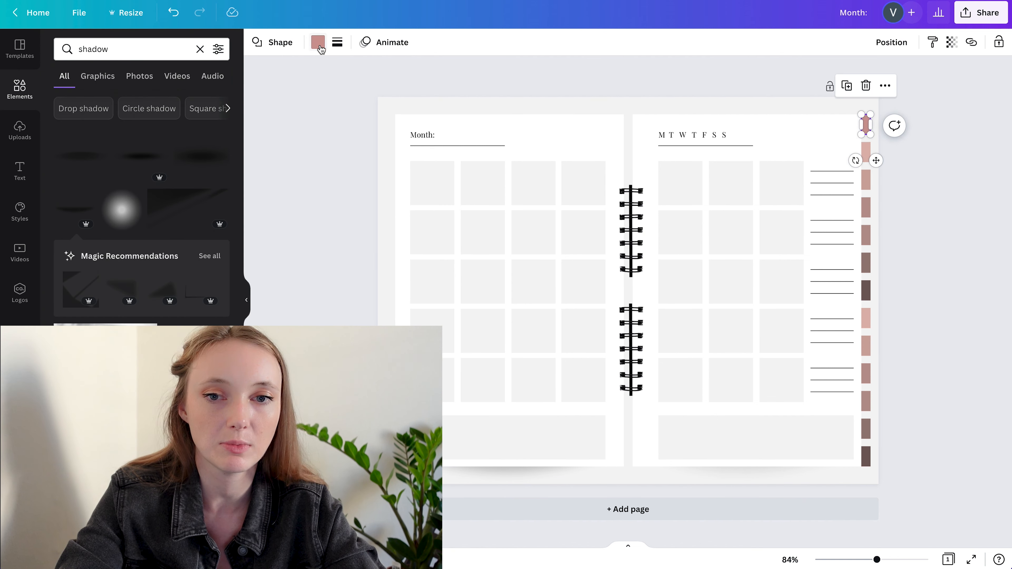
pyautogui.click(317, 42)
pyautogui.click(65, 102)
pyautogui.moveTo(102, 181)
pyautogui.mouseDown()
pyautogui.moveTo(20, 174)
pyautogui.moveTo(2, 108)
pyautogui.mouseUp()
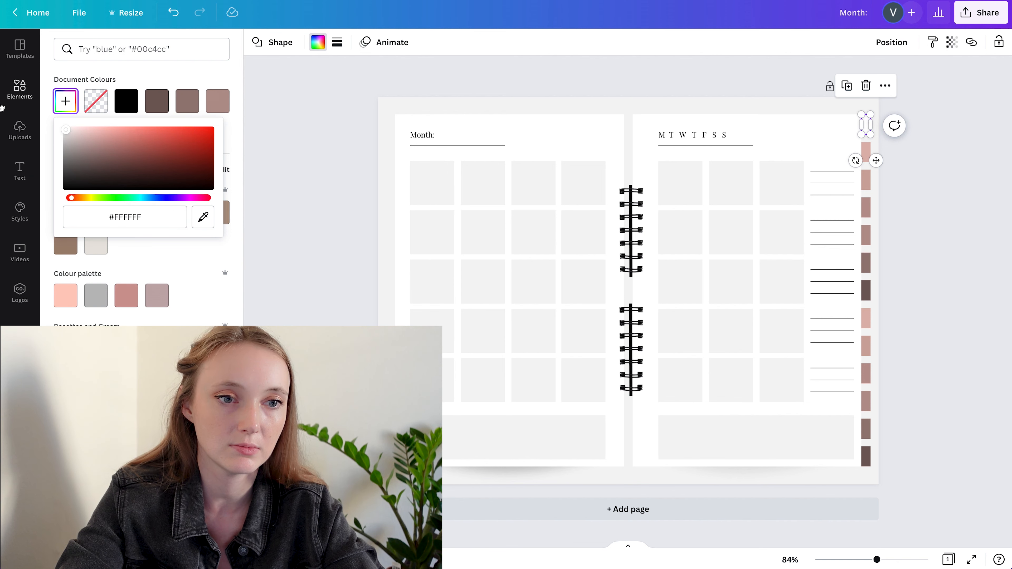
pyautogui.click(913, 226)
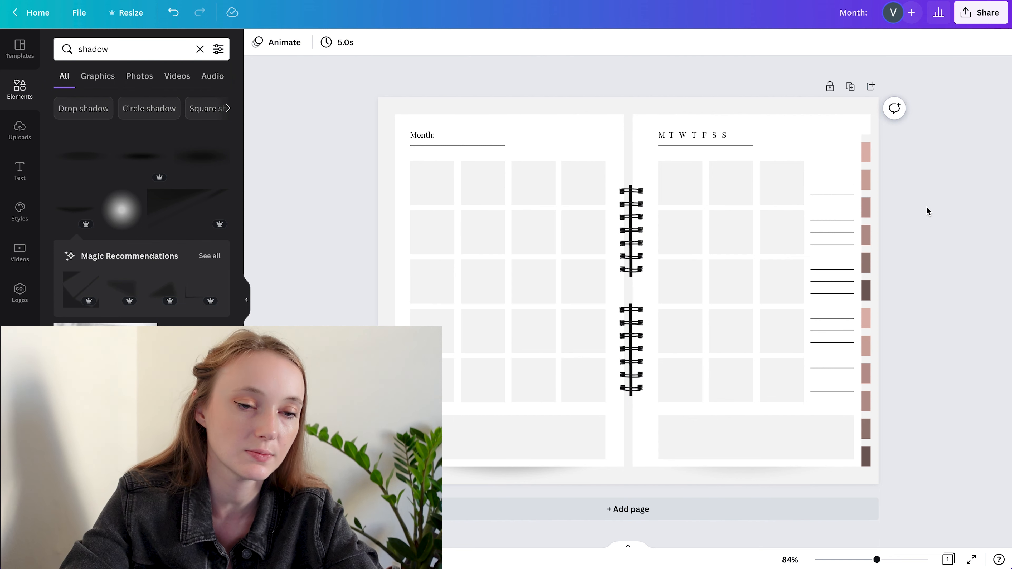
# Try a solid border on the white top tab and undo it
pyautogui.click(867, 126)
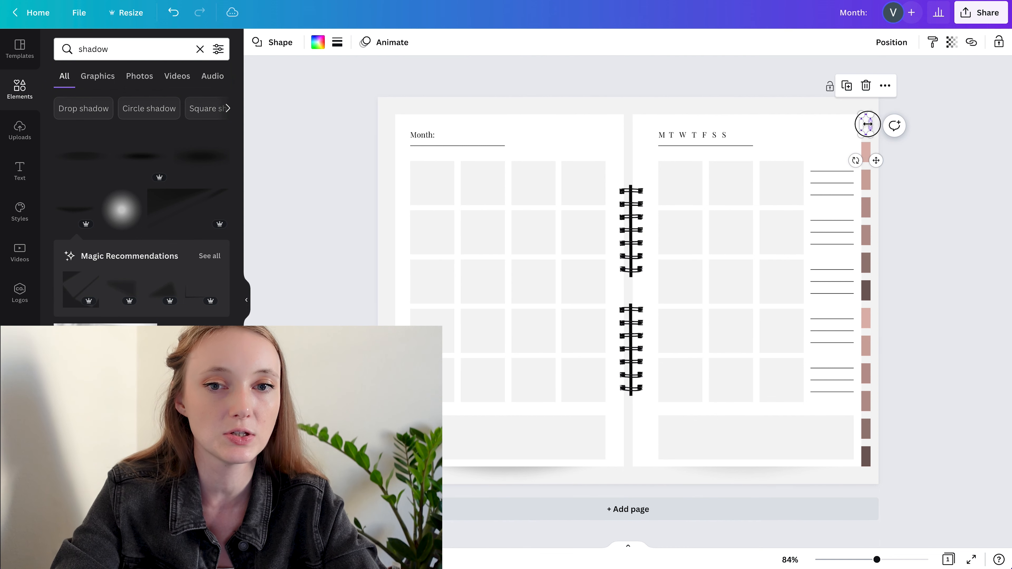
pyautogui.click(337, 42)
pyautogui.click(386, 84)
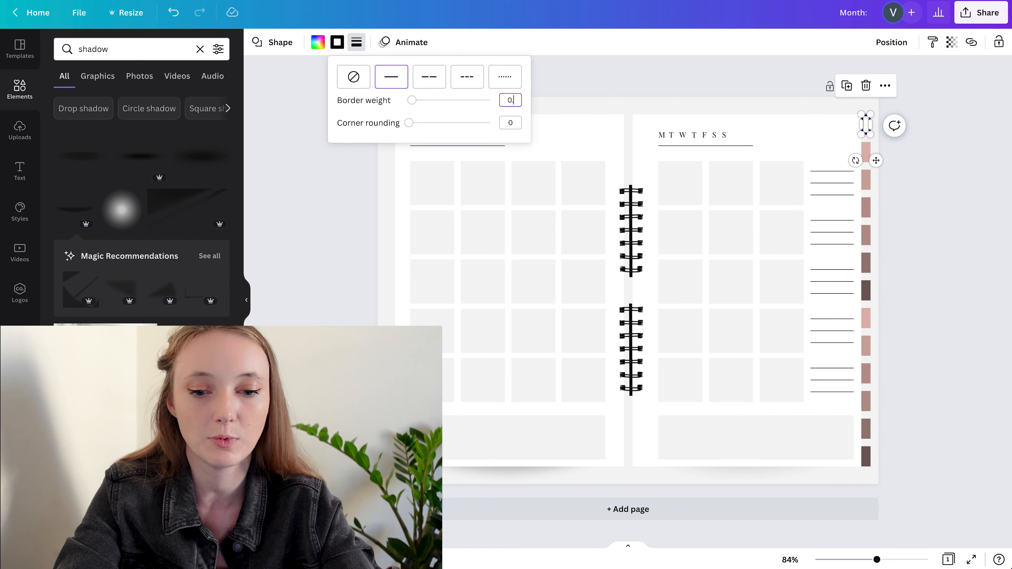
pyautogui.click(967, 224)
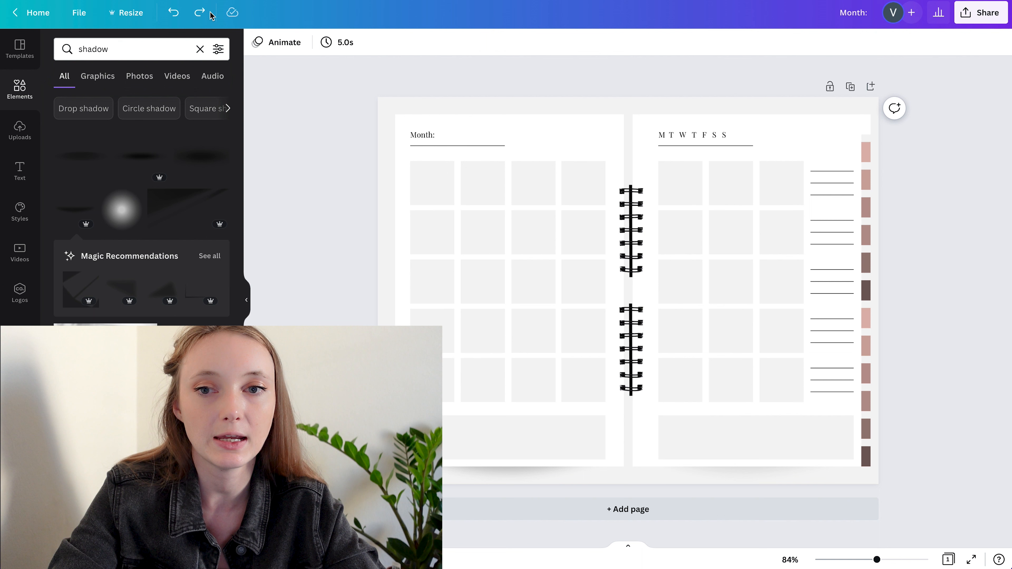
pyautogui.click(200, 12)
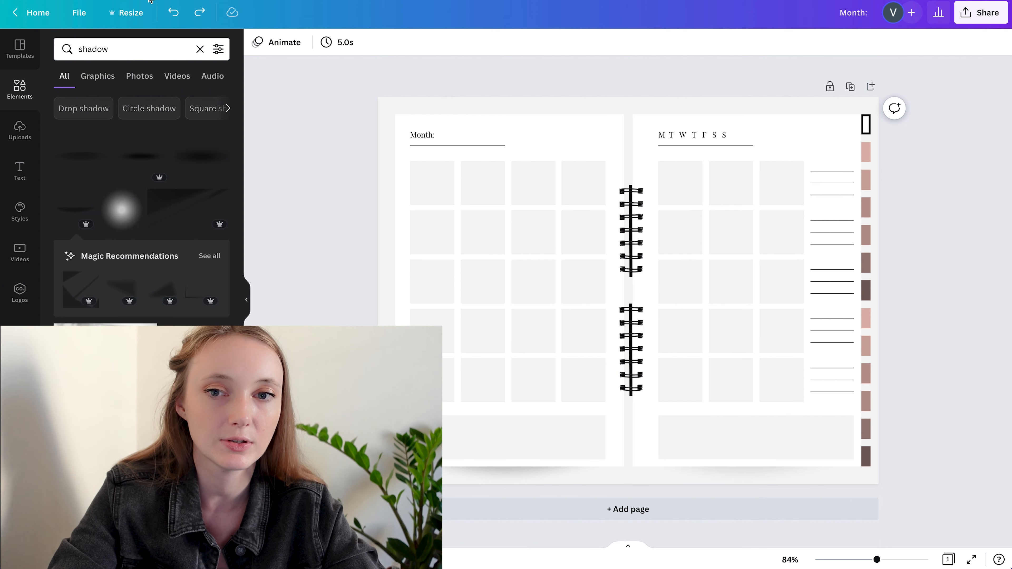
# Keep the top tab's fill white and give it a thin solid black border
pyautogui.moveTo(866, 144); pyautogui.dragTo(862, 130)
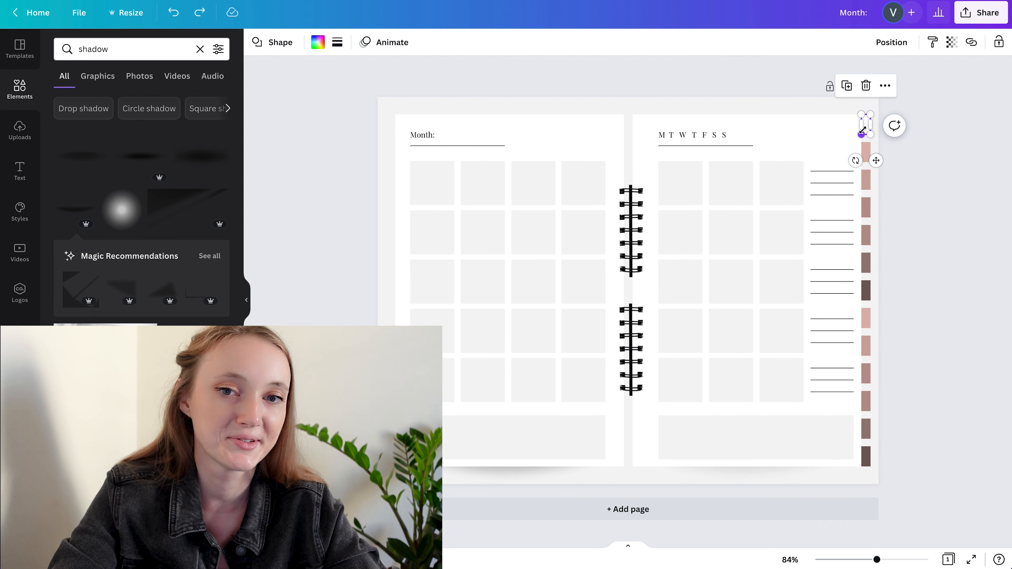
pyautogui.click(317, 42)
pyautogui.click(157, 131)
pyautogui.click(189, 132)
pyautogui.click(337, 44)
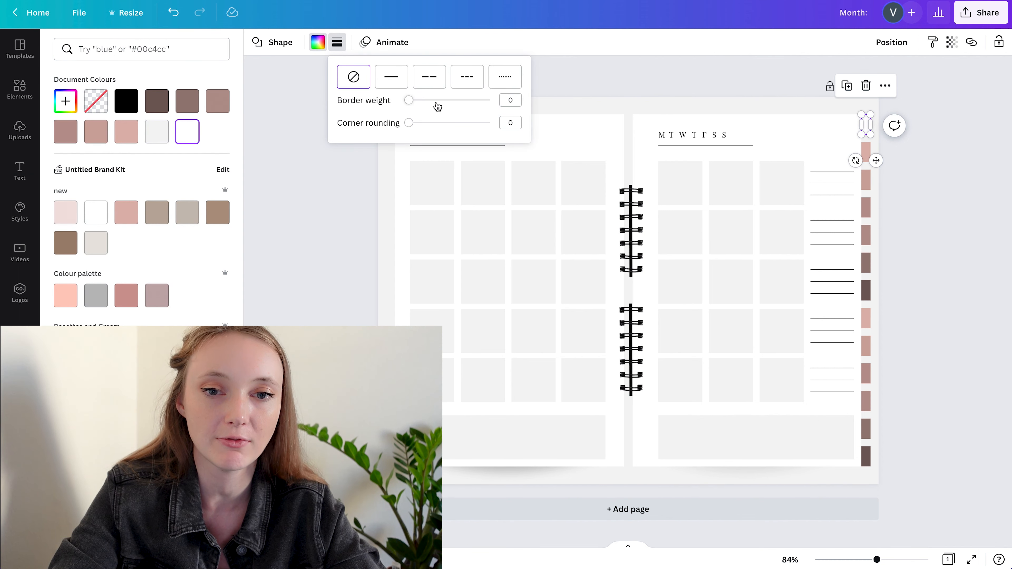
pyautogui.moveTo(409, 102); pyautogui.dragTo(411, 102)
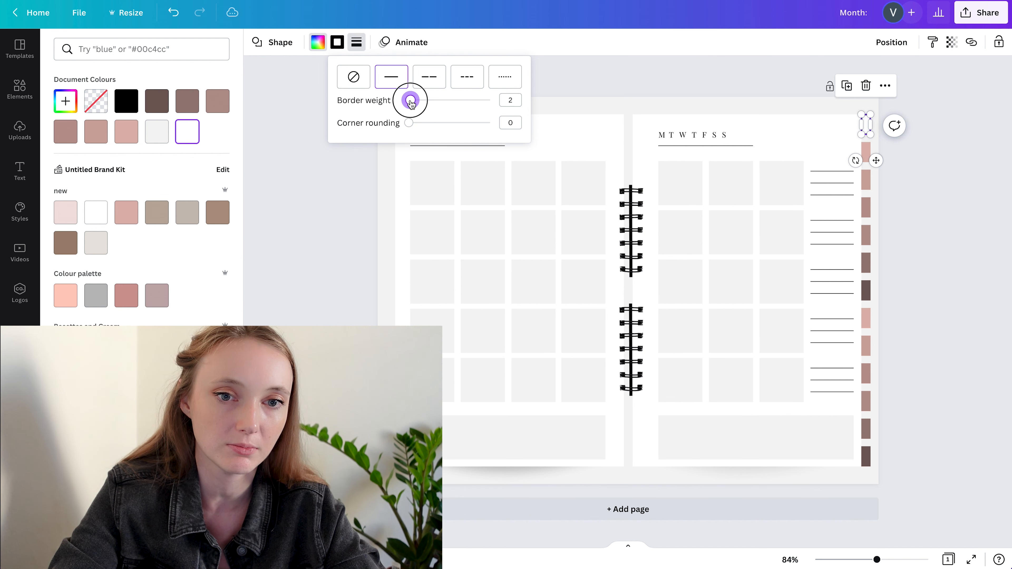
pyautogui.click(912, 278)
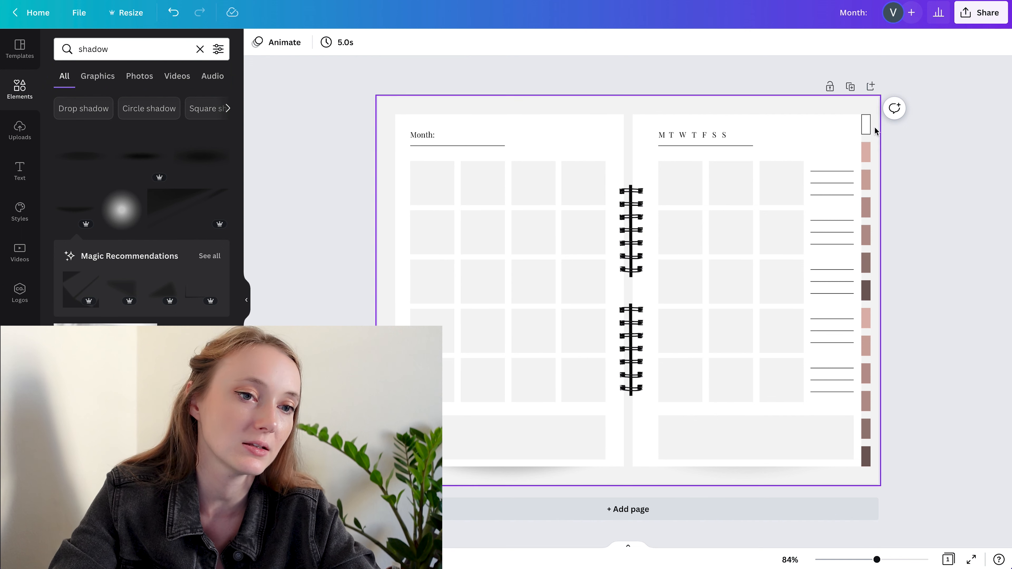
# Remove the border from the white top tab
pyautogui.click(865, 125)
pyautogui.click(338, 42)
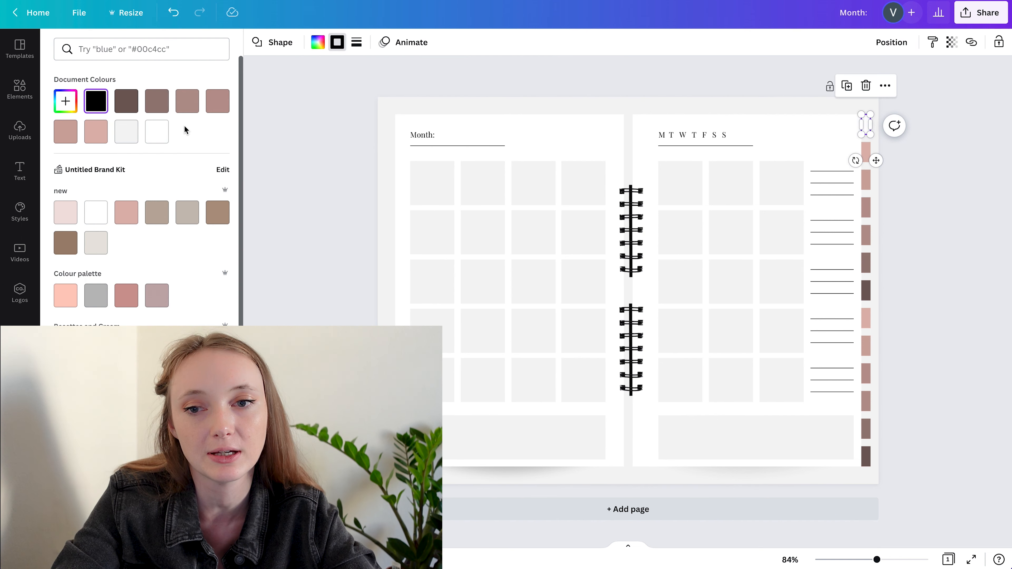
pyautogui.click(357, 42)
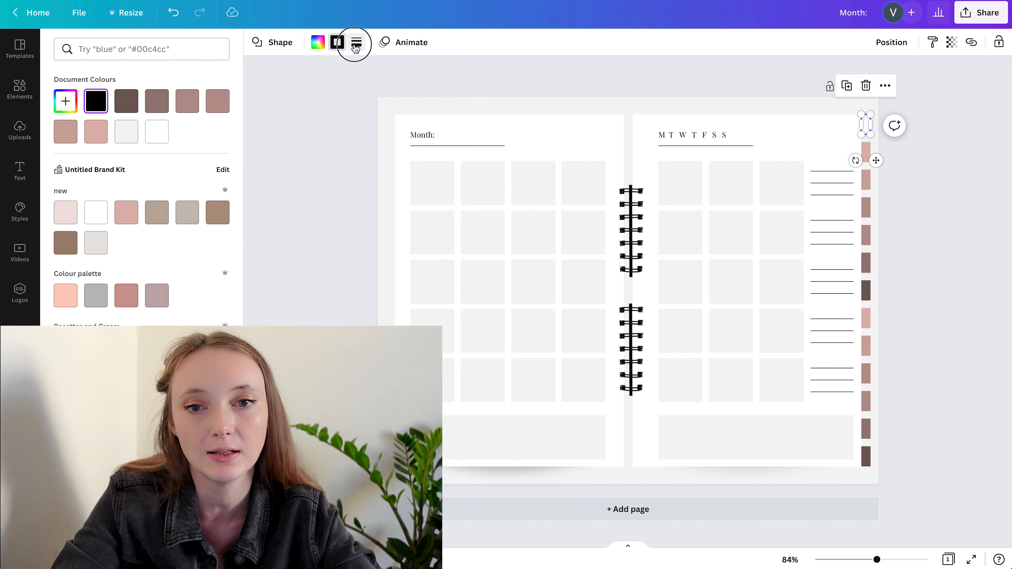
pyautogui.click(379, 88)
pyautogui.click(937, 208)
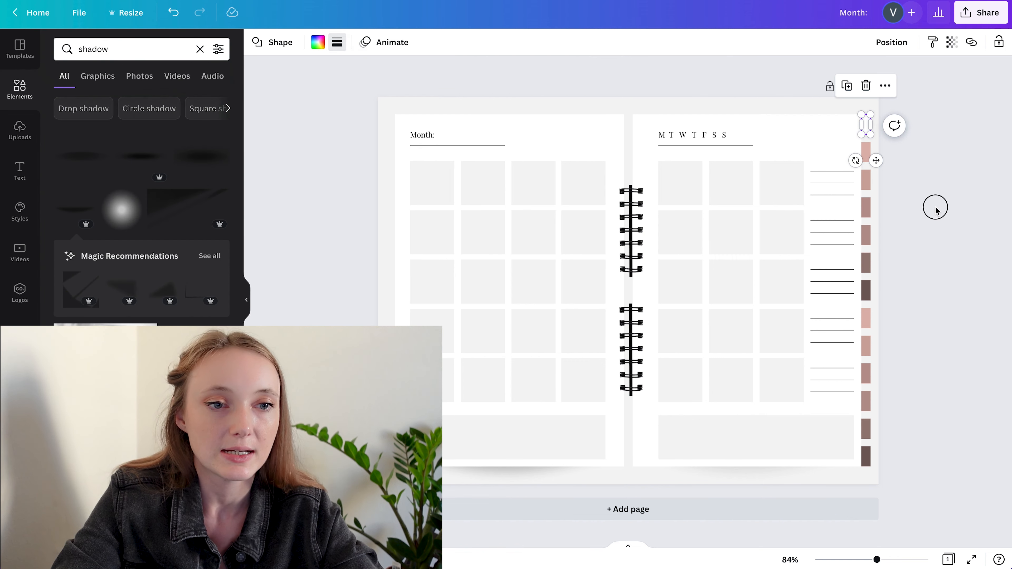
# Duplicate the planner page and fill the copy's top tab with the grey from the "Colour palette" brand palette
pyautogui.click(923, 180)
pyautogui.click(850, 86)
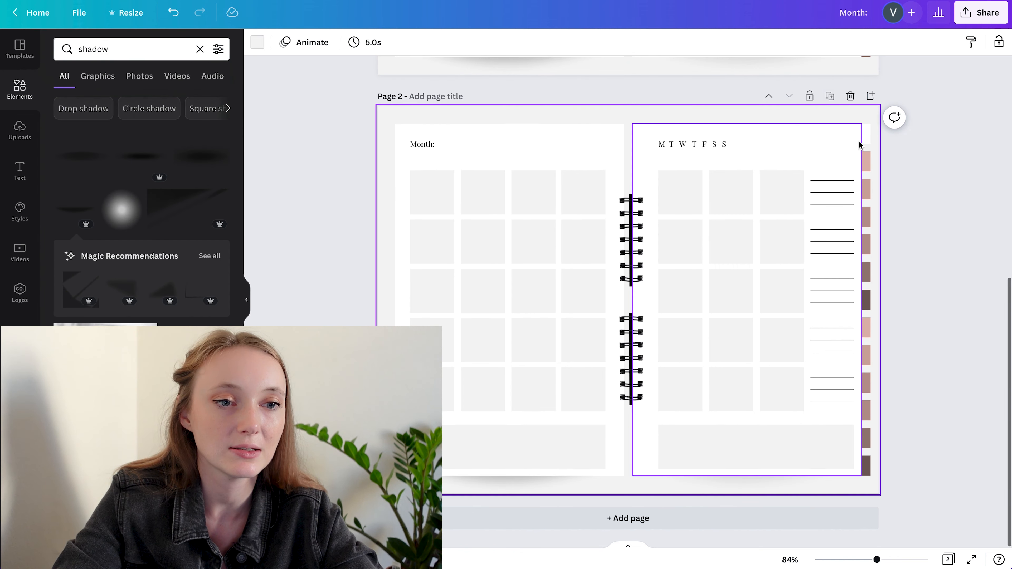
pyautogui.click(866, 135)
pyautogui.click(317, 44)
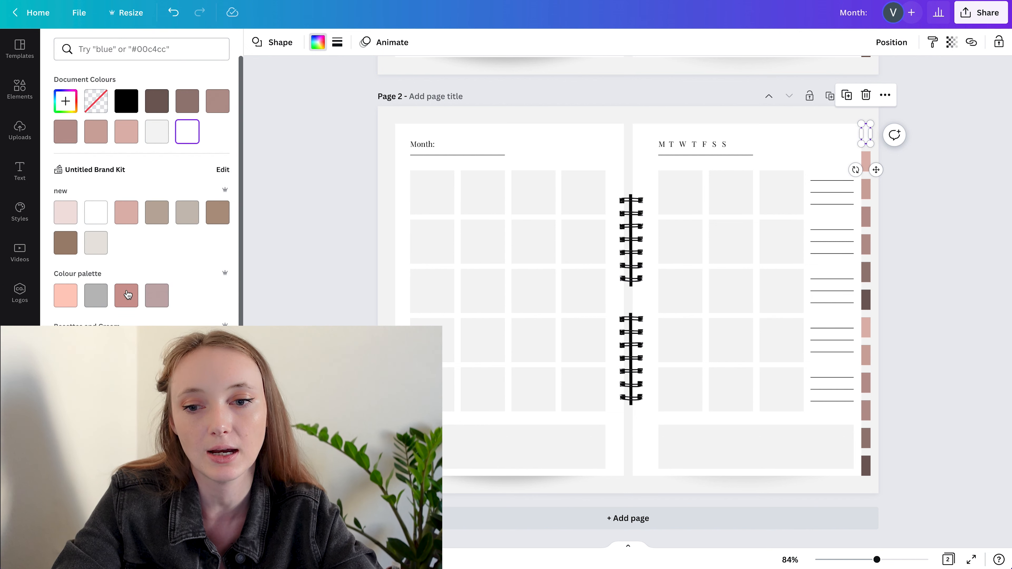
pyautogui.click(95, 295)
pyautogui.click(986, 315)
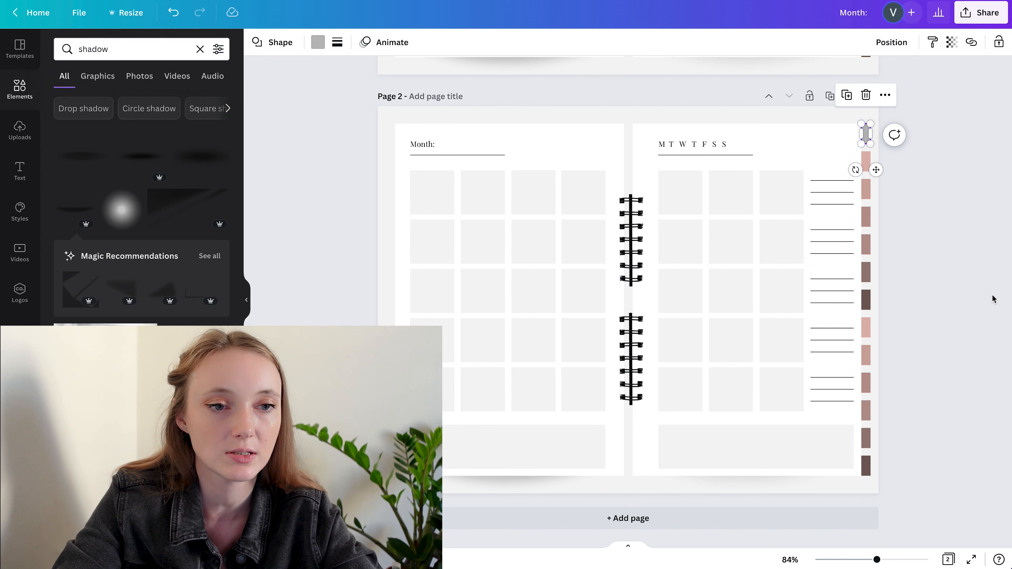
pyautogui.scroll(9, 954, 259)
pyautogui.scroll(-7, 989, 351)
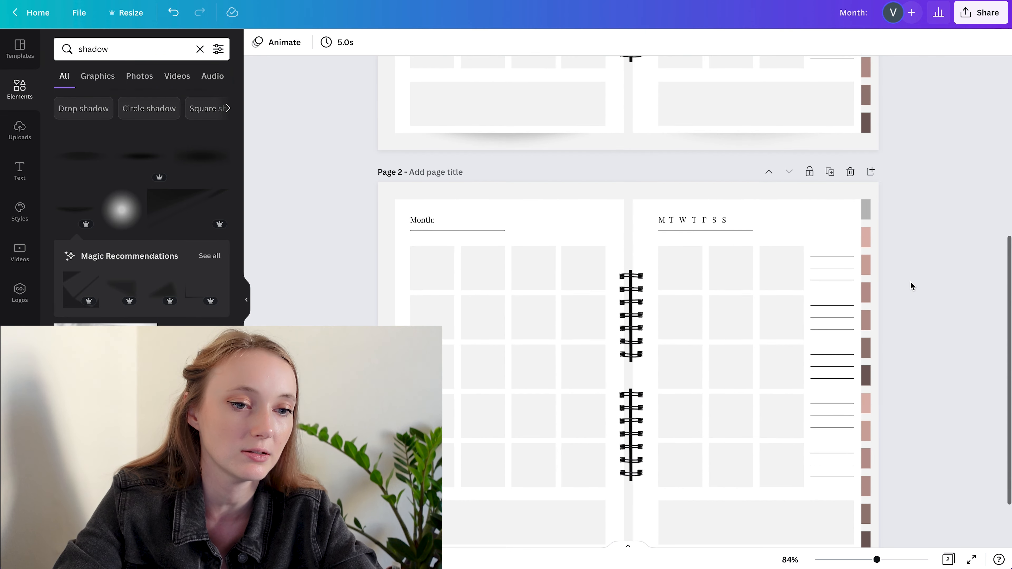
pyautogui.scroll(-2, 964, 270)
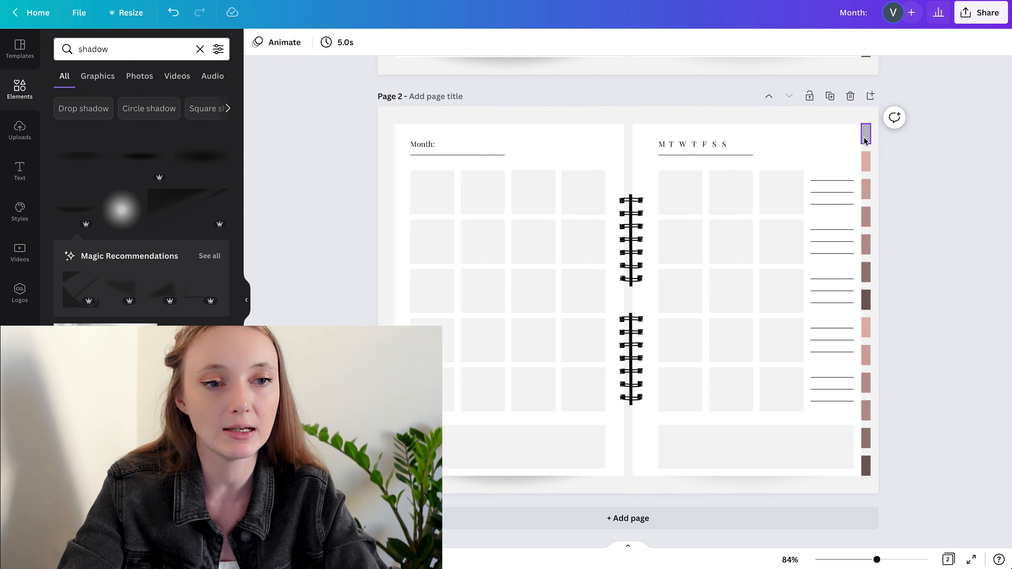
# Search the elements library for "burger home menu"
pyautogui.click(119, 41)
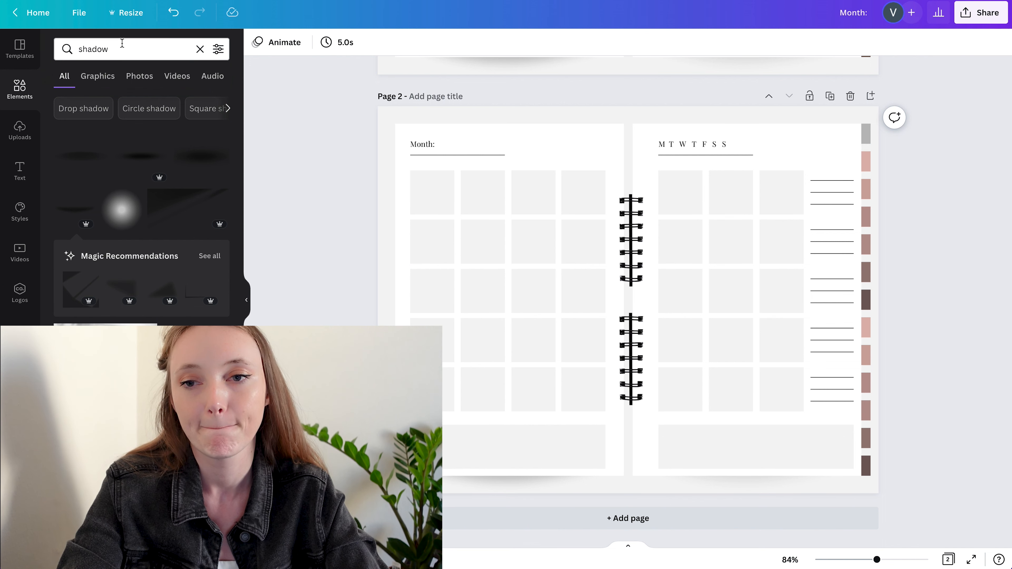
pyautogui.write('b')
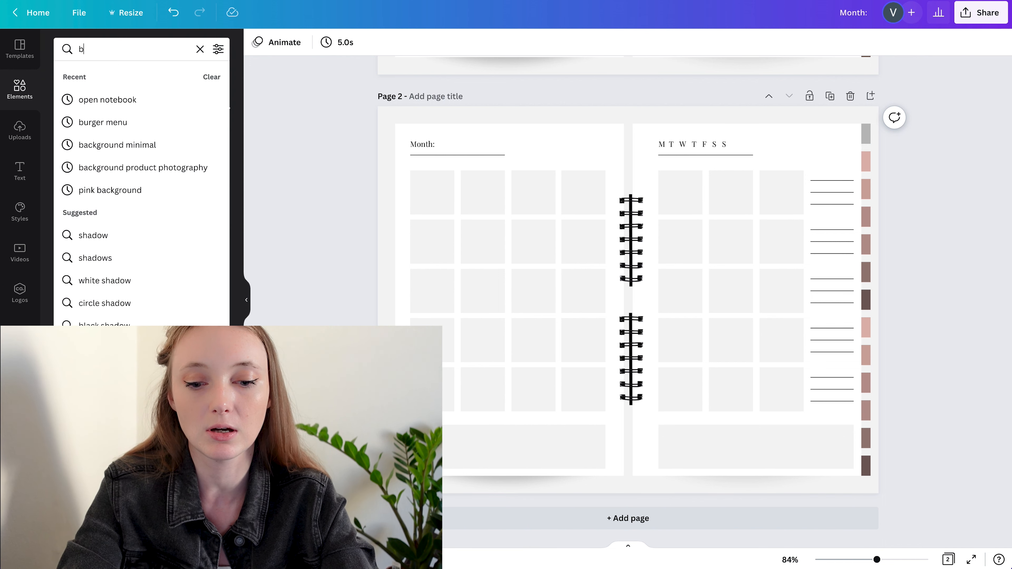
pyautogui.write('urger home menu')
pyautogui.press('Return')
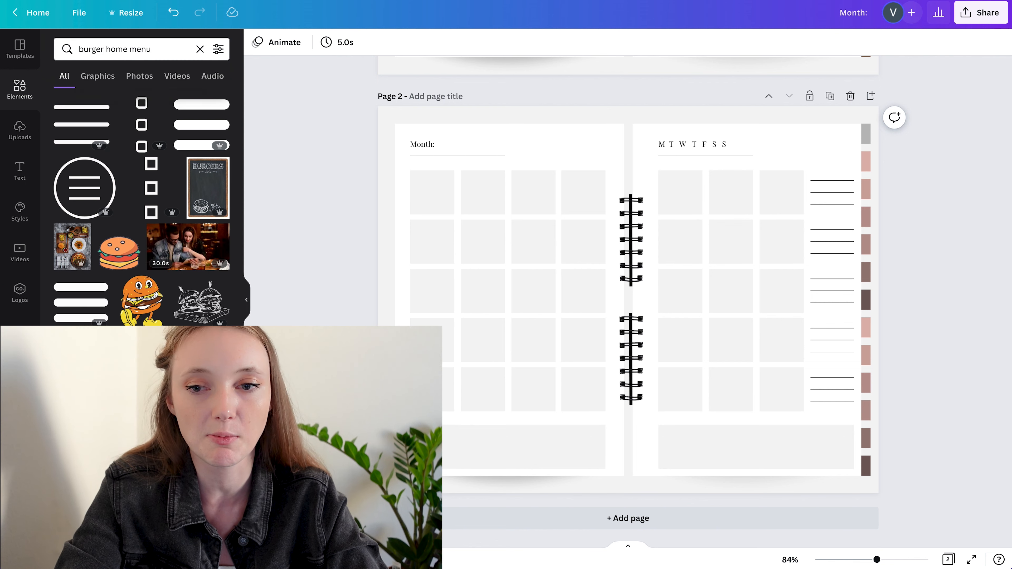
# Insert the three-line menu icon, shrink it to tab width and place it on page 2's grey top tab
pyautogui.click(71, 136)
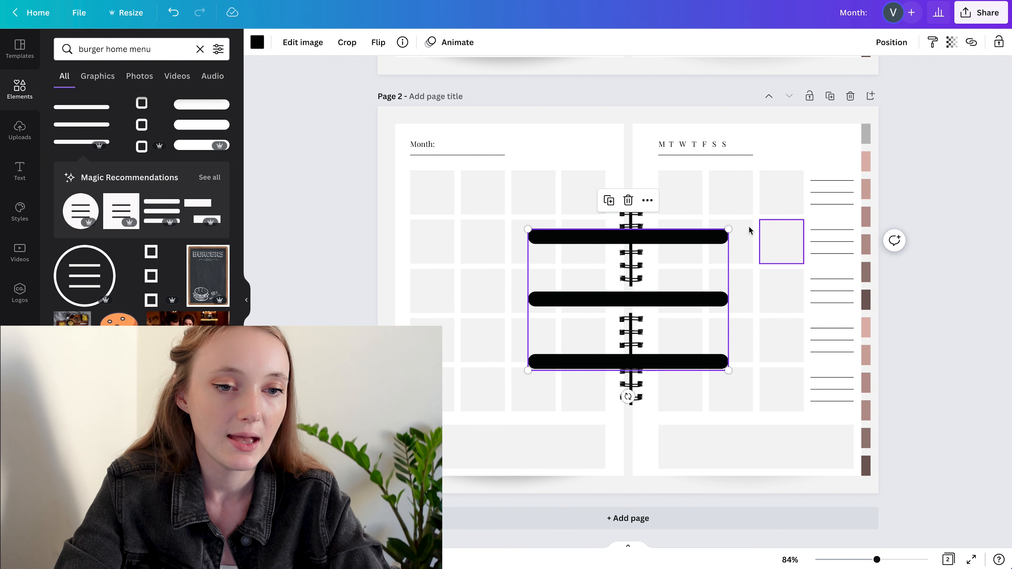
pyautogui.moveTo(728, 230); pyautogui.dragTo(626, 282)
pyautogui.moveTo(637, 327); pyautogui.dragTo(875, 162)
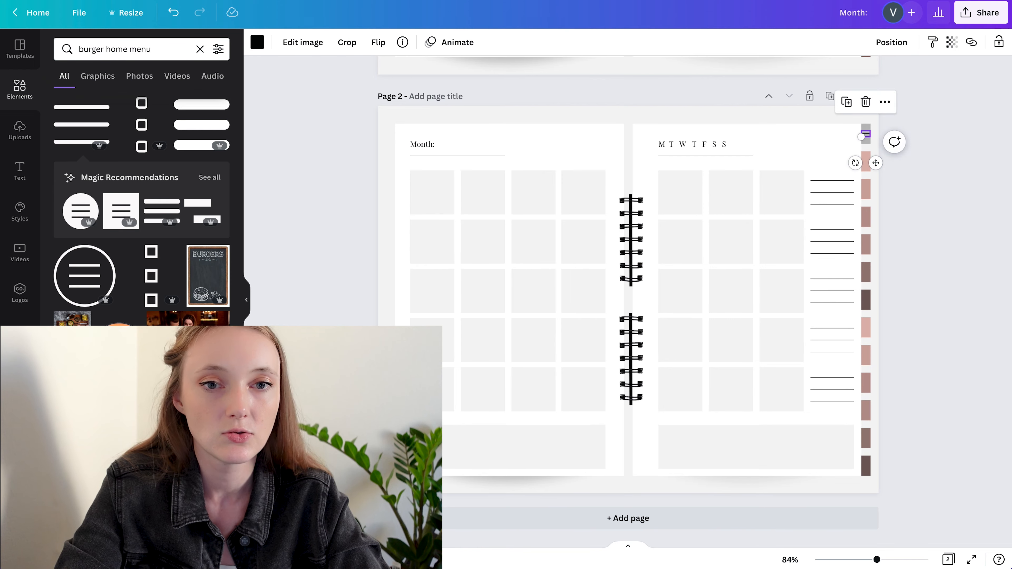
# Search the web for flaticon in a new browser tab
pyautogui.write('flat')
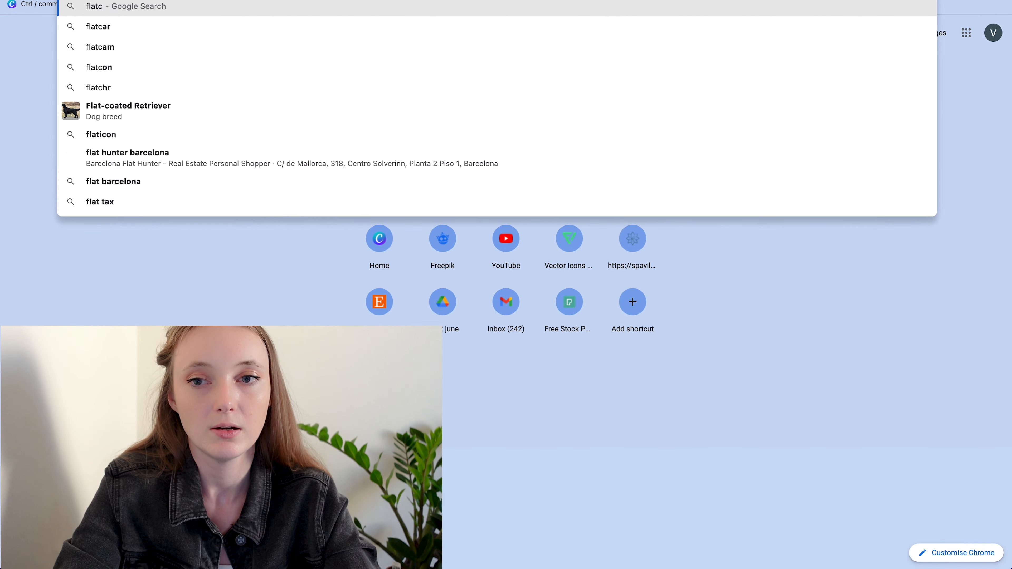
pyautogui.write('icon')
pyautogui.press('Return')
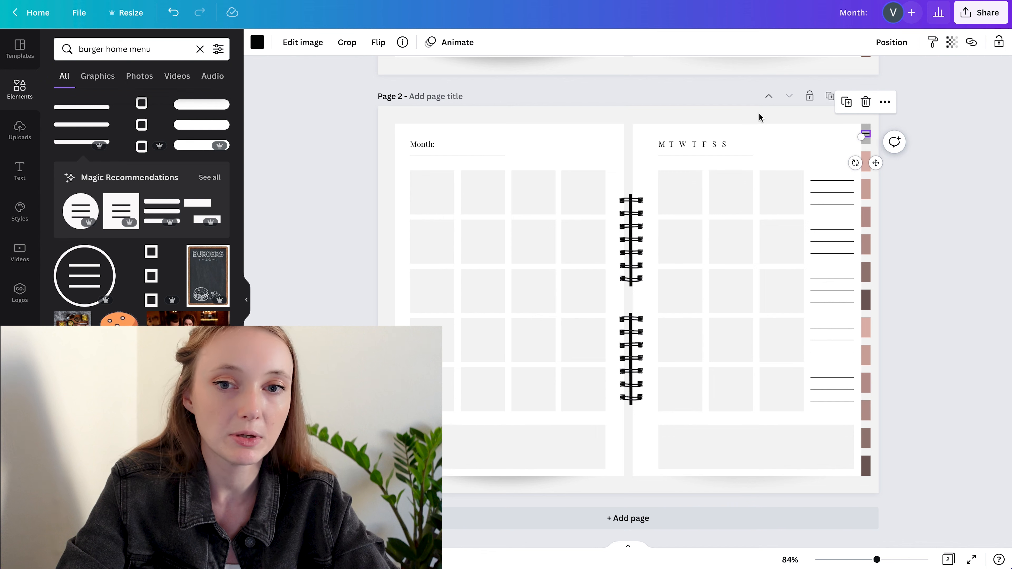
# Recolour the menu icon on the grey top tab white
pyautogui.click(258, 43)
pyautogui.click(214, 131)
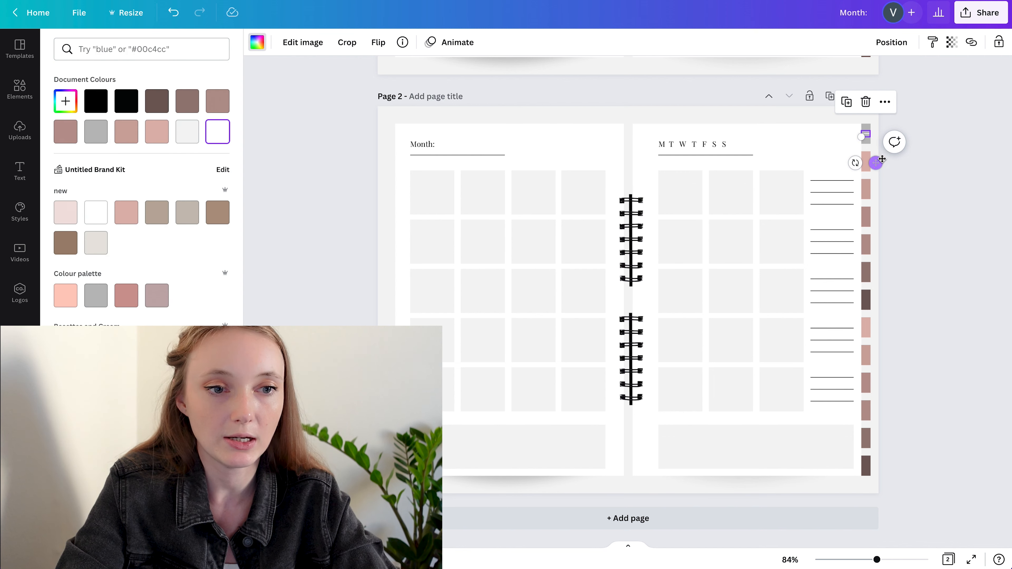
pyautogui.click(935, 174)
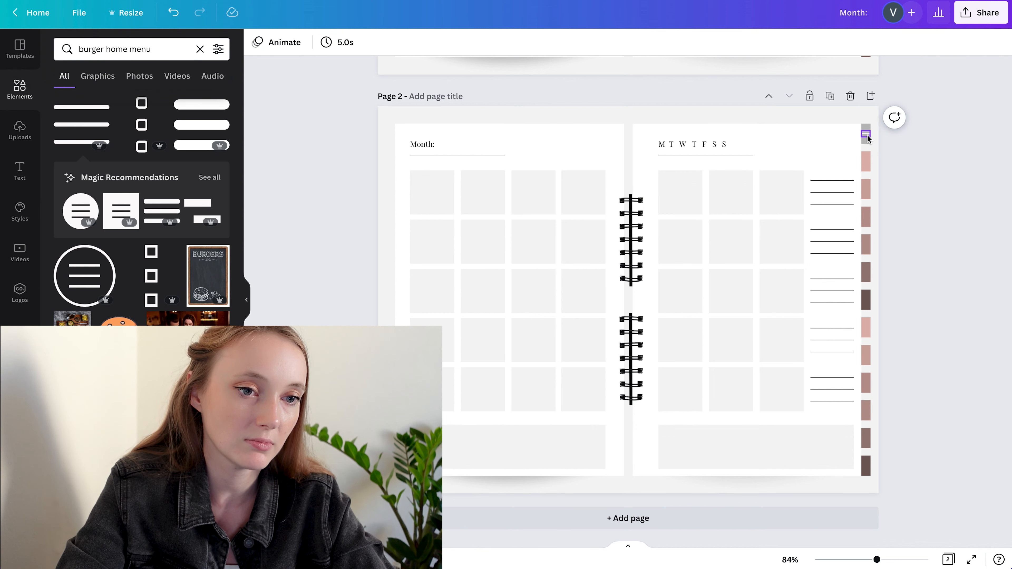
# Fine-tune the white menu icon's position so it sits centred on the grey top tab
pyautogui.click(872, 144)
pyautogui.moveTo(869, 136); pyautogui.dragTo(864, 134)
pyautogui.scroll(2, 877, 138)
pyautogui.scroll(5, 877, 136)
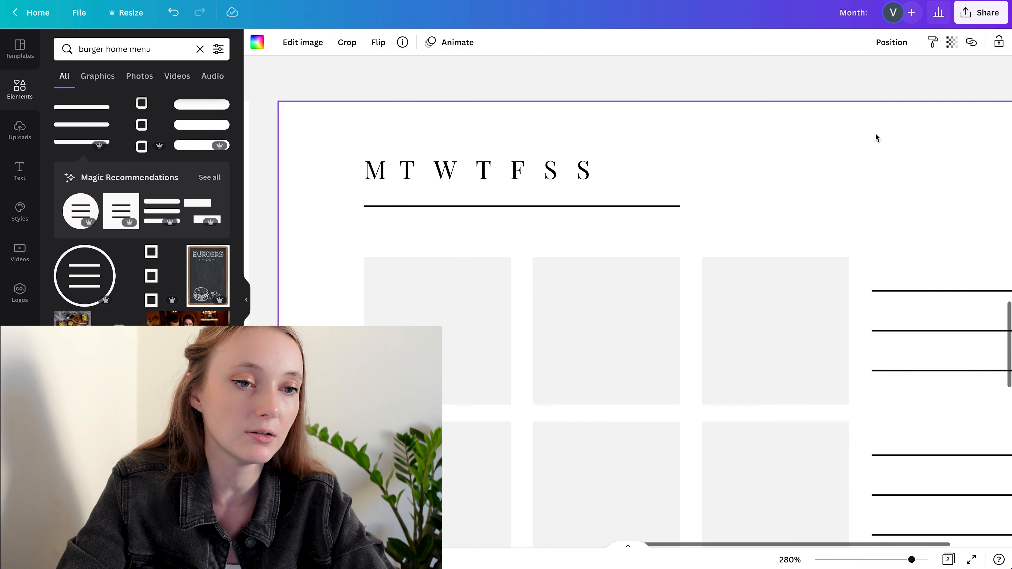
pyautogui.moveTo(955, 124); pyautogui.dragTo(943, 132)
pyautogui.moveTo(942, 176); pyautogui.dragTo(950, 172)
pyautogui.click(771, 174)
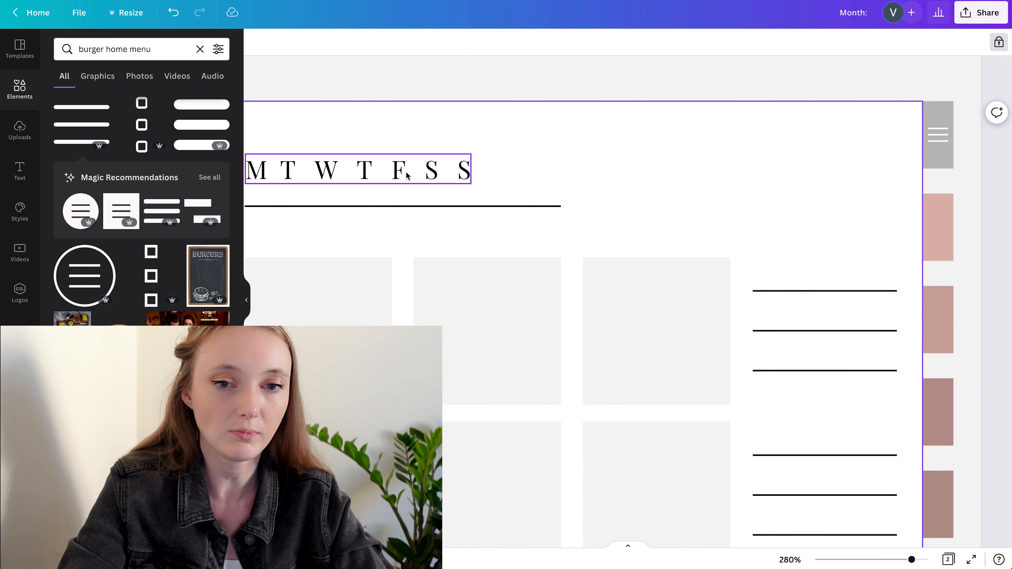
# Copy the weekday heading, replace the copy's text with "J" and place the letter on each of the first two pink tabs
pyautogui.click(419, 172)
pyautogui.moveTo(419, 172); pyautogui.dragTo(890, 228)
pyautogui.doubleClick(845, 233)
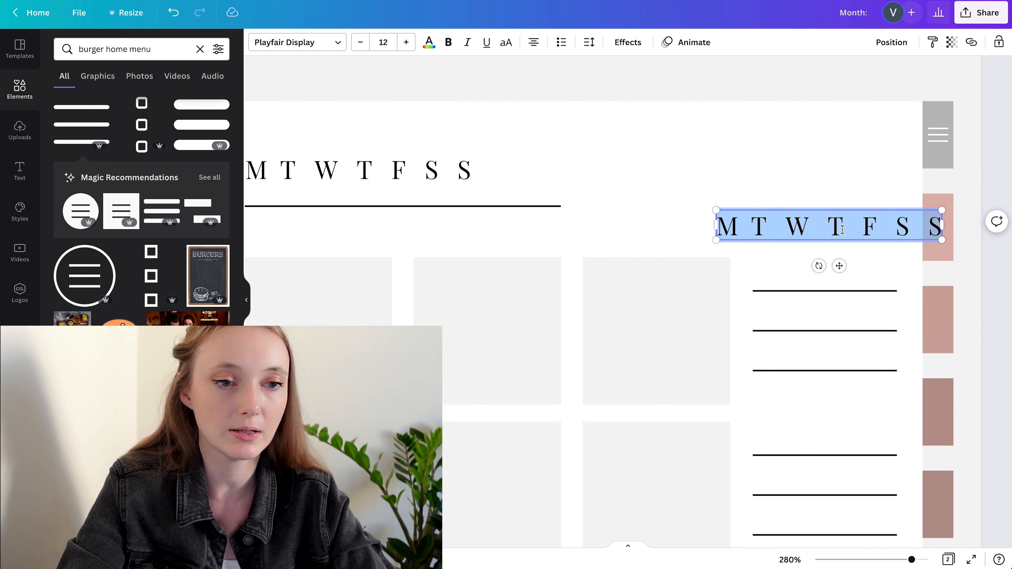
pyautogui.press('BackSpace')
pyautogui.moveTo(839, 266); pyautogui.dragTo(951, 355)
pyautogui.click(830, 243)
pyautogui.click(939, 235)
# Change the second pink tab's letter to "f" and the first one's to lowercase "j"
pyautogui.doubleClick(939, 329)
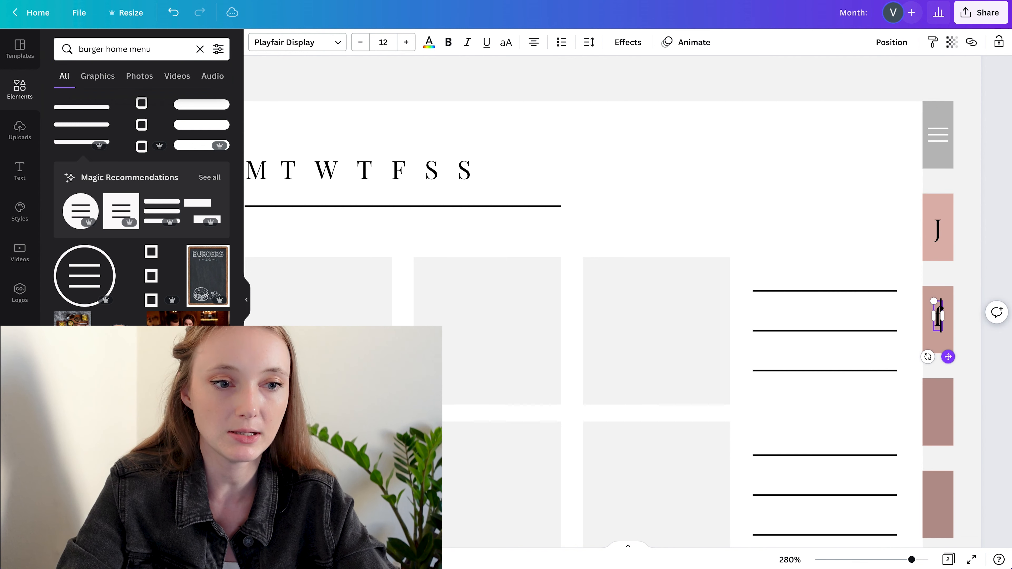
pyautogui.click(936, 238)
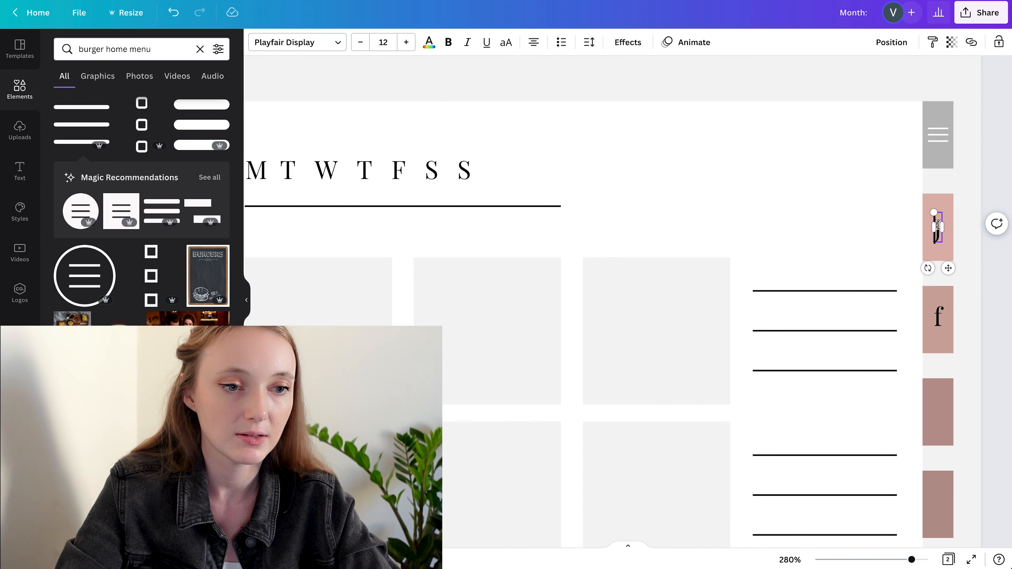
pyautogui.click(978, 341)
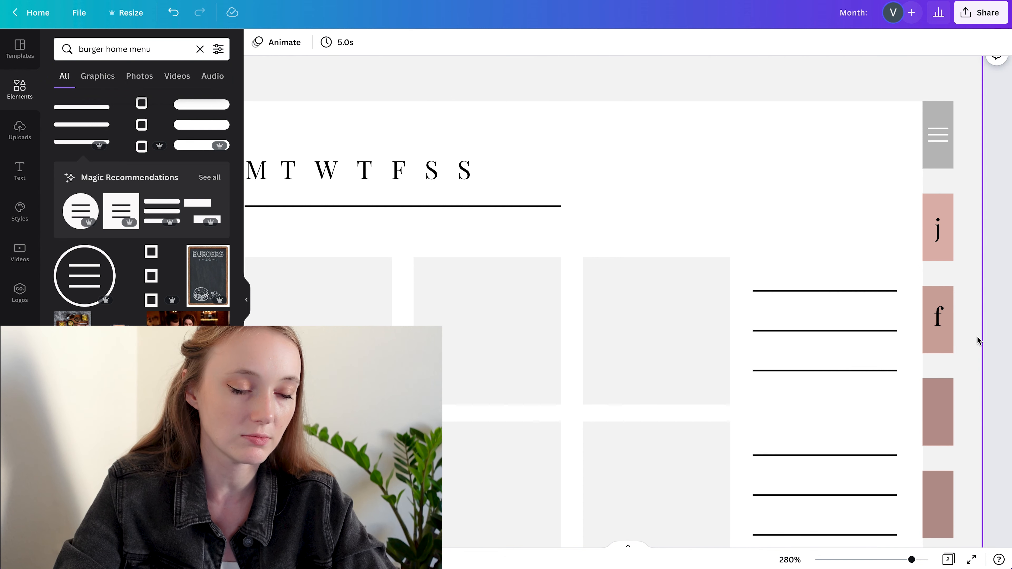
# Duplicate the letters "j" and "f" together onto the third and fourth pink tabs
pyautogui.scroll(-5, 971, 301)
pyautogui.scroll(4, 924, 69)
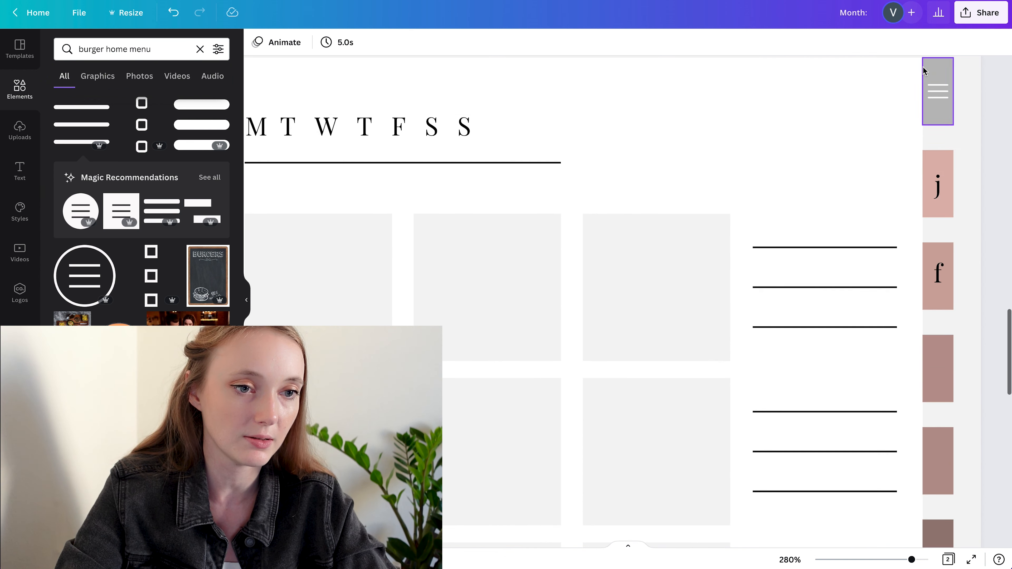
pyautogui.click(938, 185)
pyautogui.keyDown('shift'); pyautogui.click(938, 275); pyautogui.keyUp('shift')
pyautogui.moveTo(941, 305); pyautogui.dragTo(941, 491)
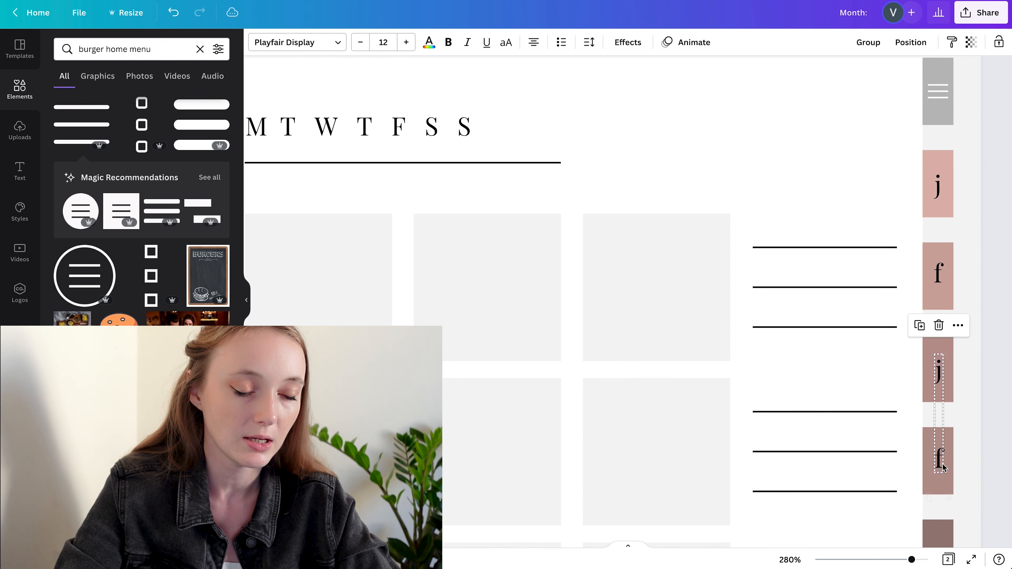
# Change the third pink tab's letter to "m" and the fourth one's to "a"
pyautogui.doubleClick(939, 374)
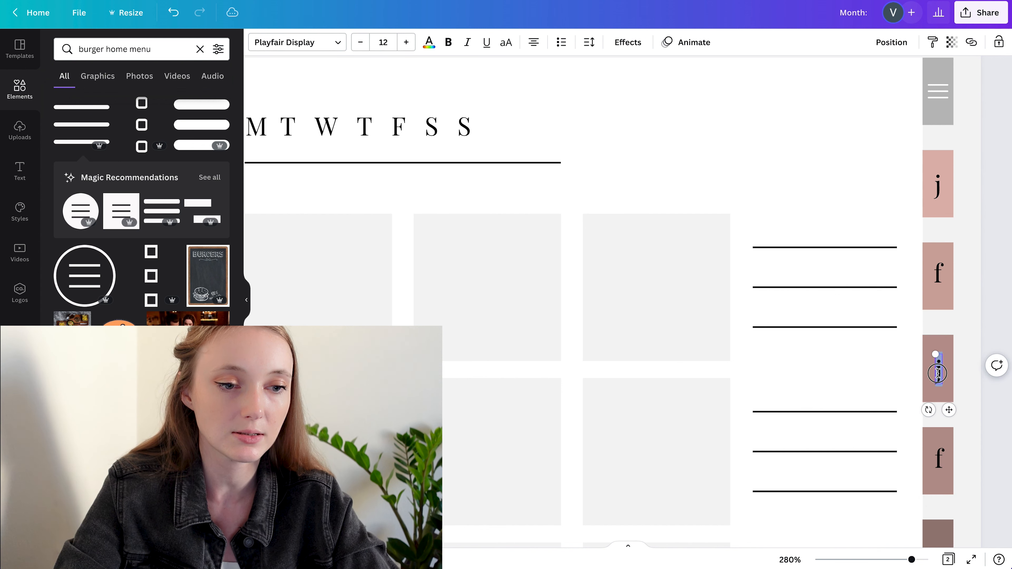
pyautogui.click(938, 464)
pyautogui.doubleClick(939, 458)
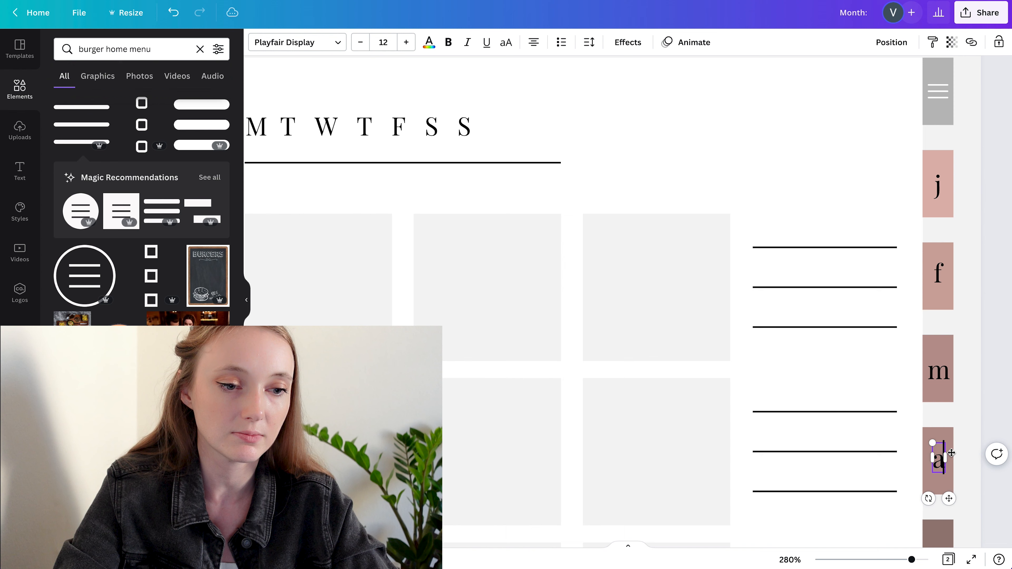
pyautogui.click(983, 422)
# Copy the tab letters onto the remaining tabs and label them m, j, j, ja, s, o, n and d
pyautogui.click(939, 372)
pyautogui.keyDown('shift'); pyautogui.click(941, 460); pyautogui.keyUp('shift')
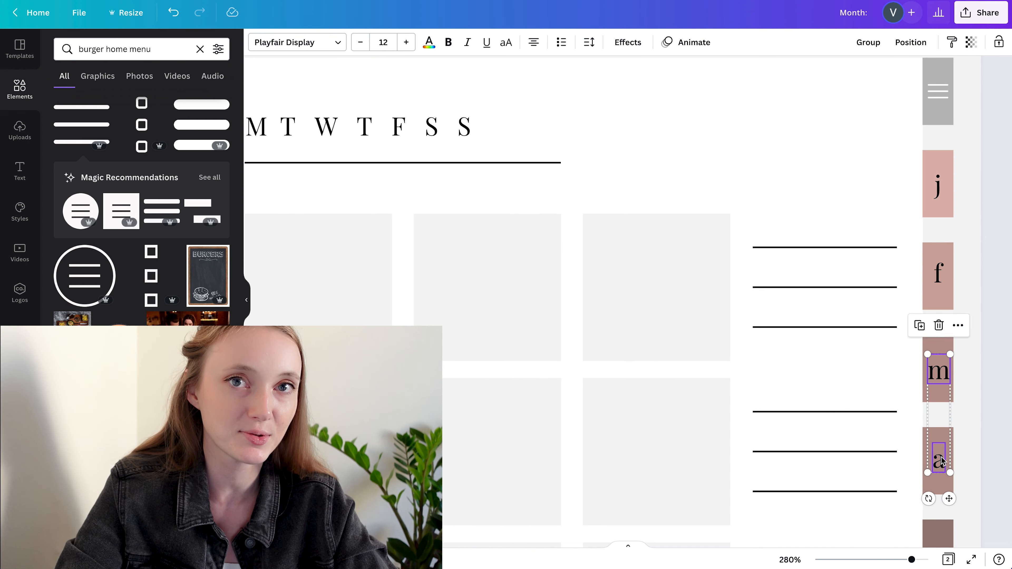
pyautogui.scroll(-4, 941, 459)
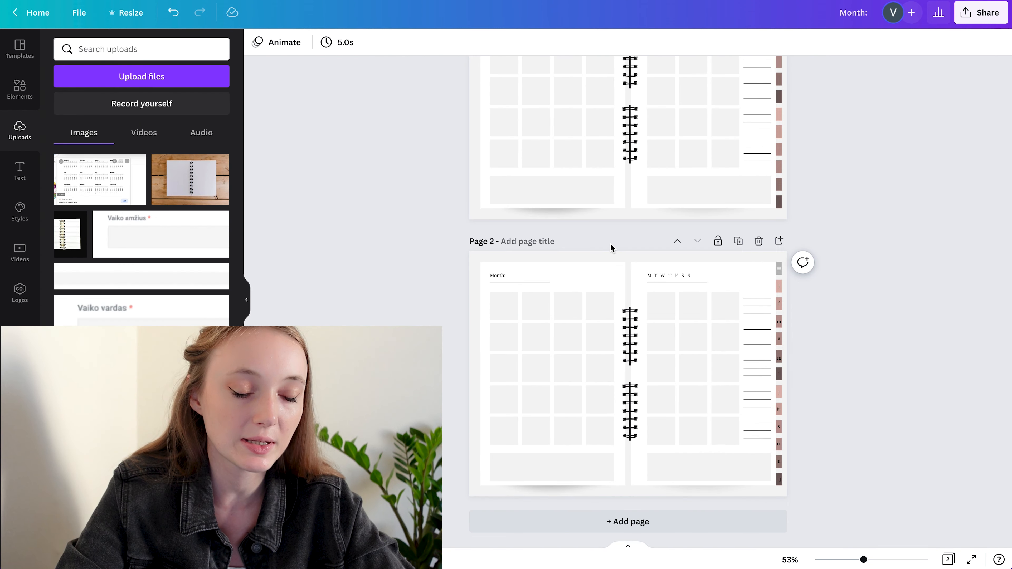
pyautogui.scroll(5, 610, 246)
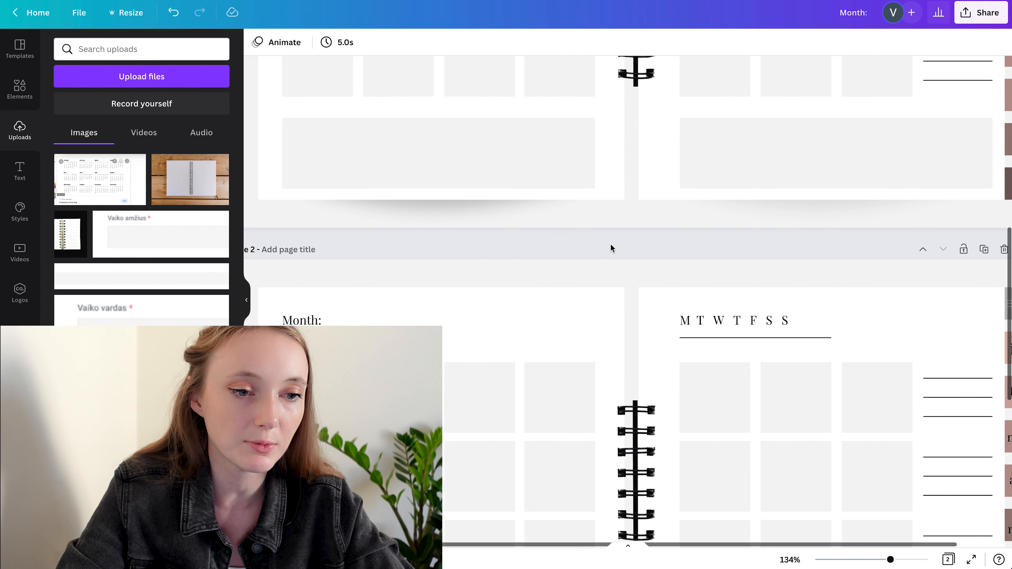
pyautogui.hscroll(2, 610, 249)
pyautogui.scroll(3, 610, 249)
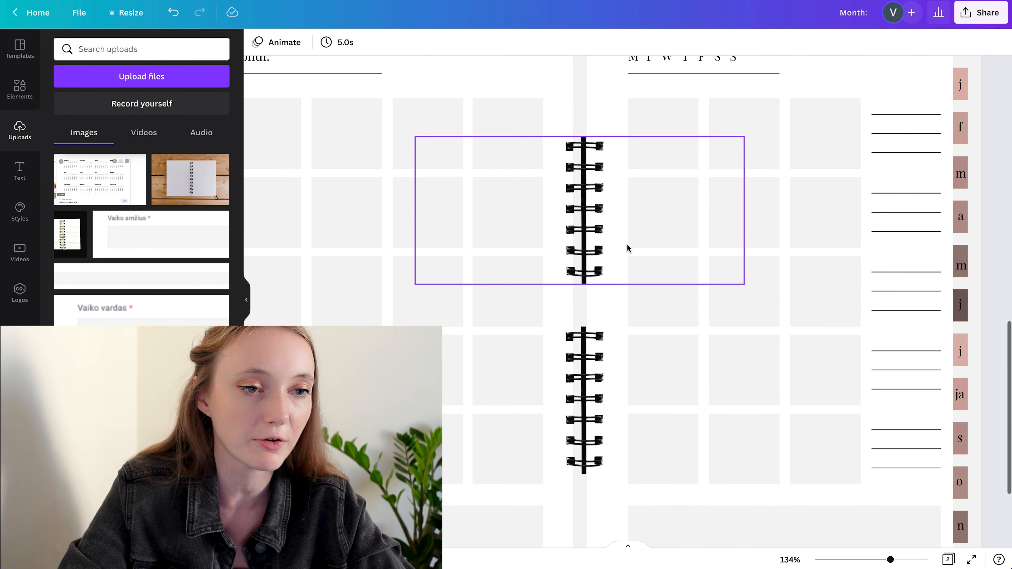
# Re-centre the "j" on the first pink tab and the "d" on the last tab
pyautogui.moveTo(960, 88); pyautogui.dragTo(963, 84)
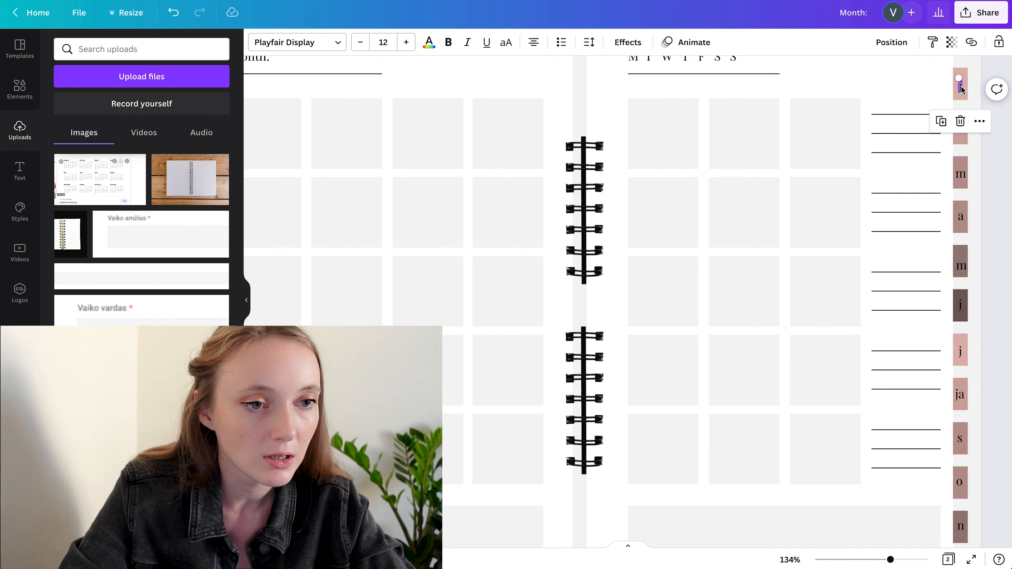
pyautogui.scroll(5, 964, 80)
pyautogui.scroll(2, 961, 90)
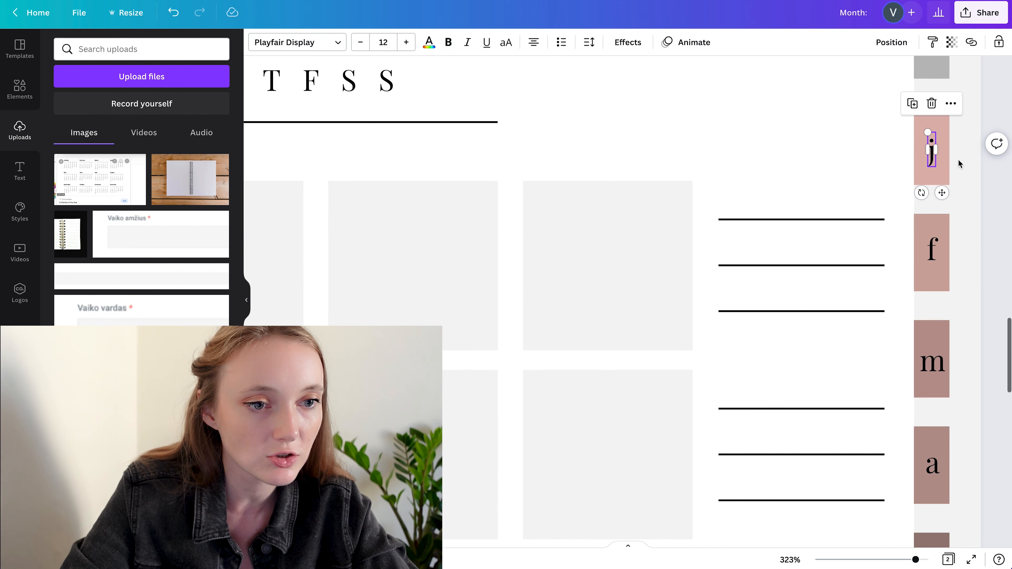
pyautogui.moveTo(942, 193); pyautogui.dragTo(942, 188)
pyautogui.scroll(-10, 942, 188)
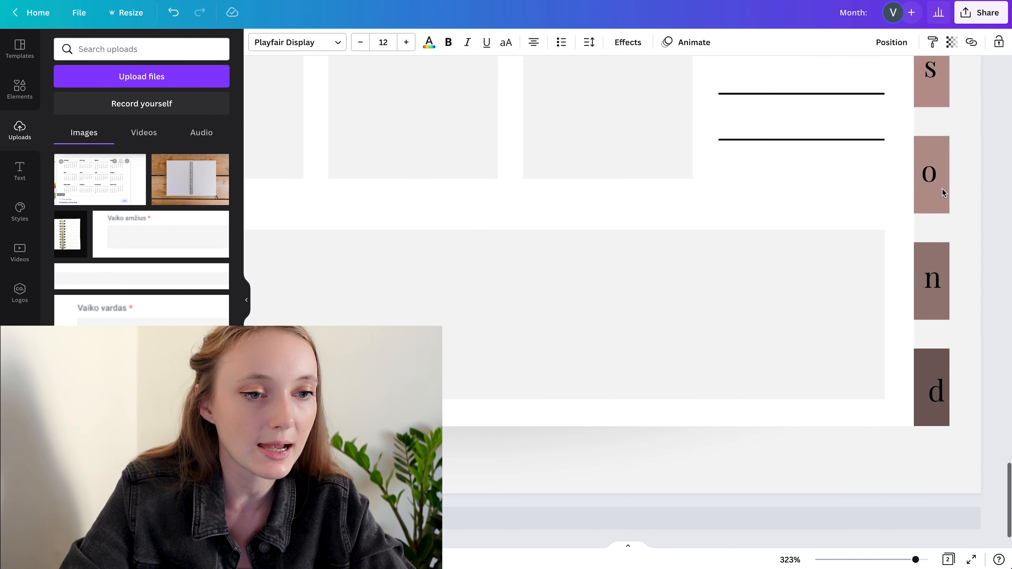
pyautogui.click(945, 418)
pyautogui.moveTo(947, 434); pyautogui.dragTo(943, 429)
pyautogui.scroll(1, 930, 294)
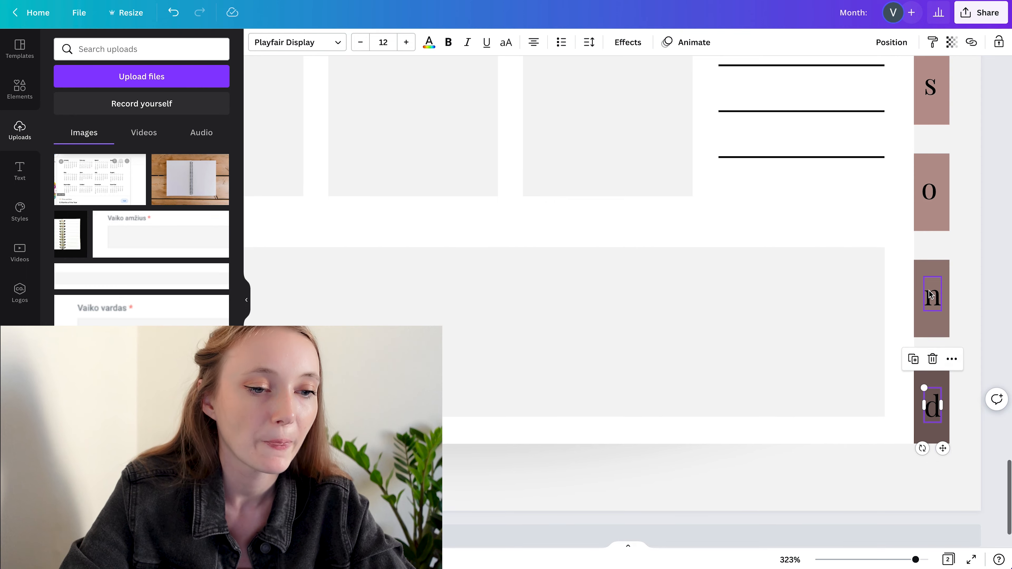
# Select all the coloured month tabs without their letters and lock them in place
pyautogui.scroll(-10, 930, 294)
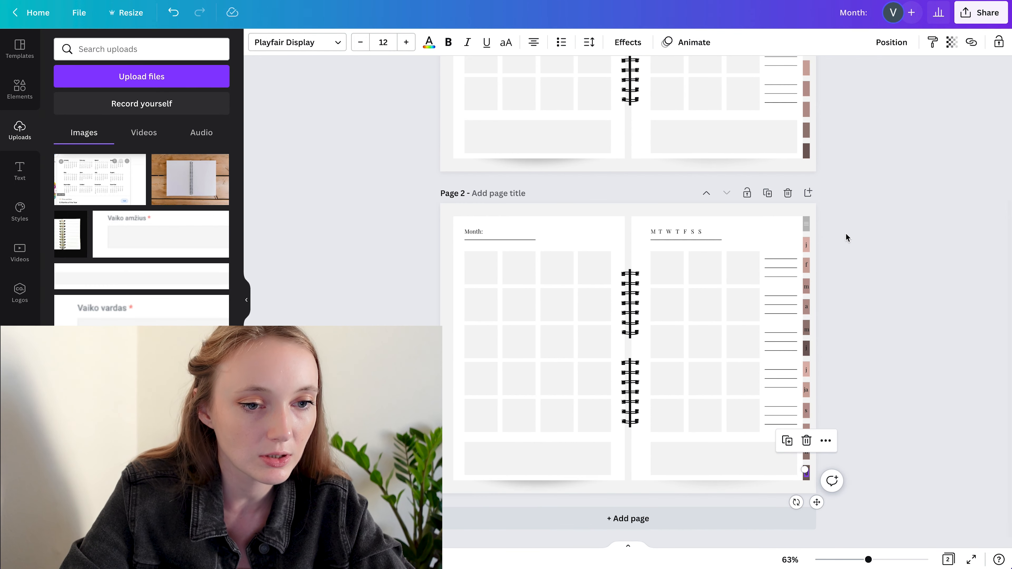
pyautogui.moveTo(832, 240); pyautogui.dragTo(809, 478)
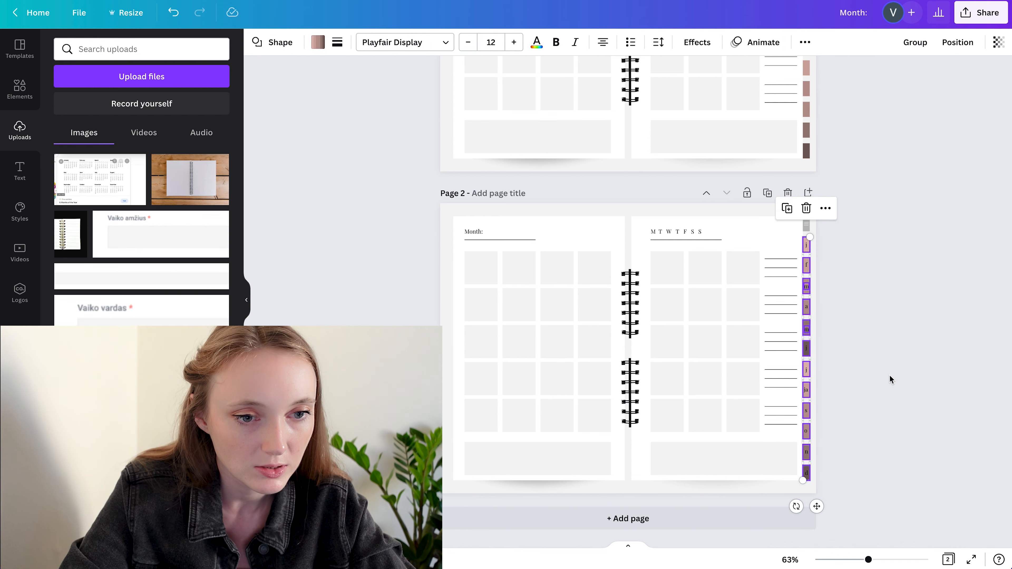
pyautogui.scroll(5, 891, 378)
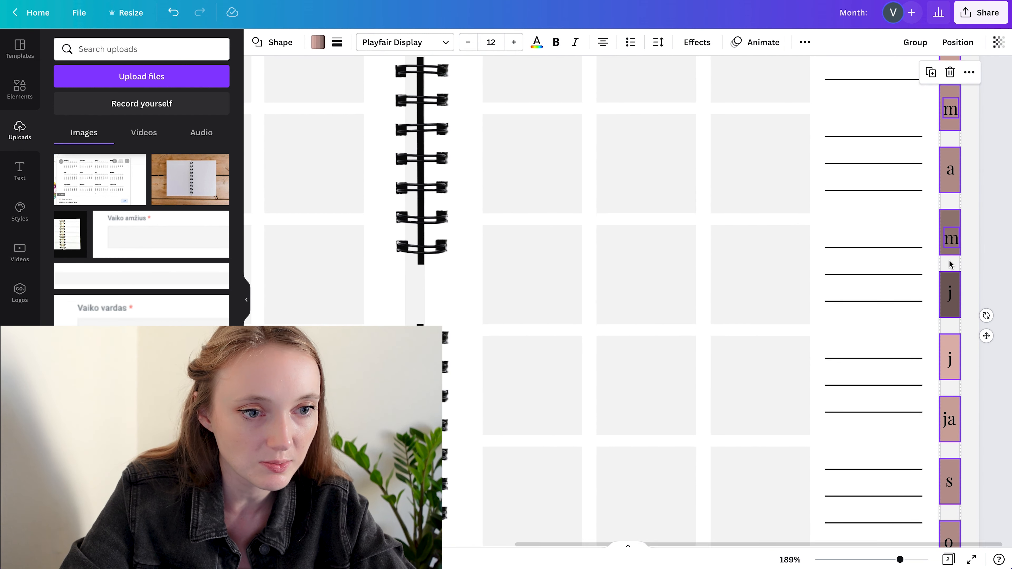
pyautogui.scroll(2, 947, 258)
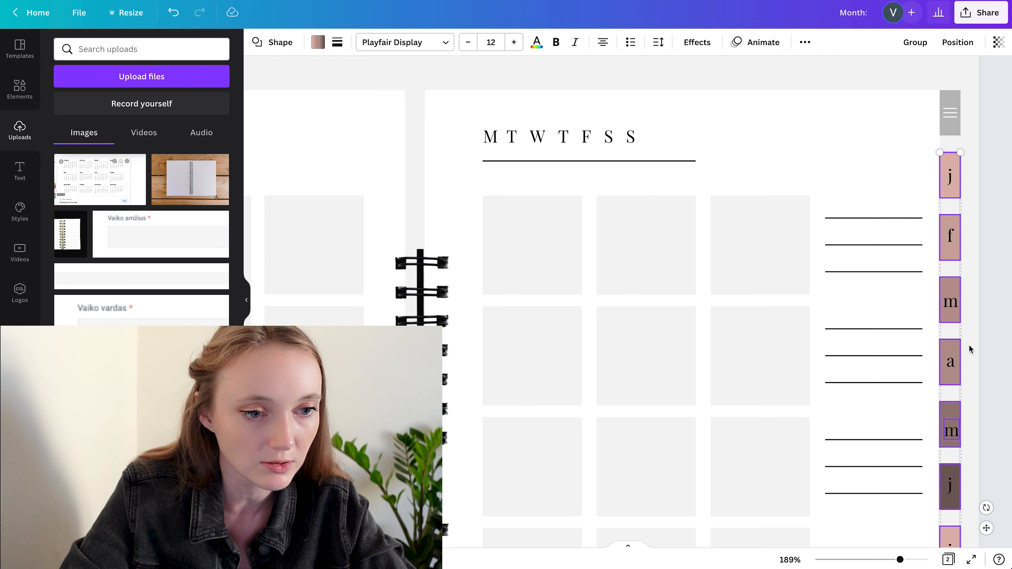
pyautogui.scroll(-5, 969, 349)
pyautogui.click(911, 342)
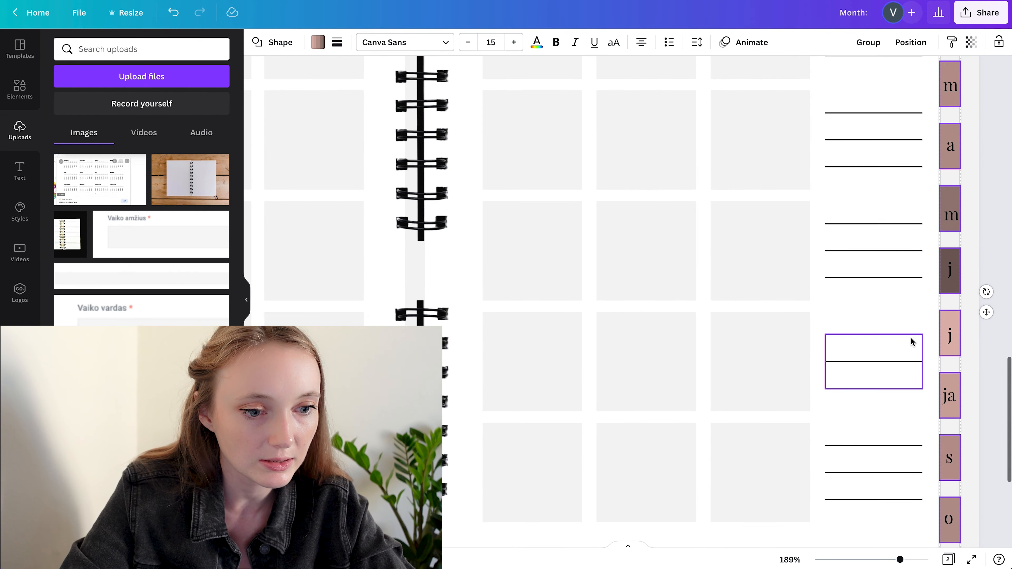
pyautogui.scroll(-5, 912, 341)
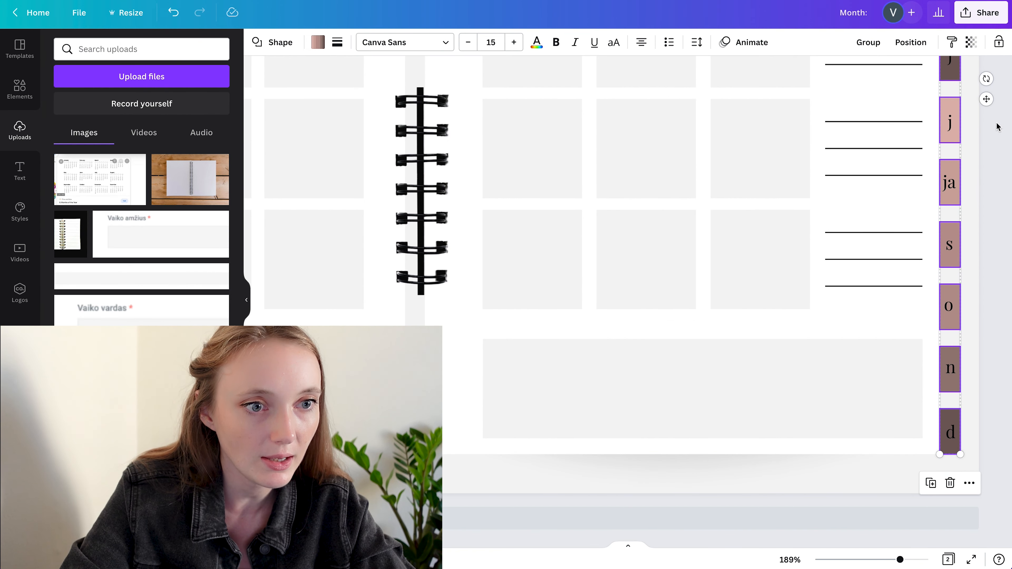
pyautogui.click(999, 43)
# Correct the "ja" label on the eighth month tab to "j"
pyautogui.doubleClick(956, 194)
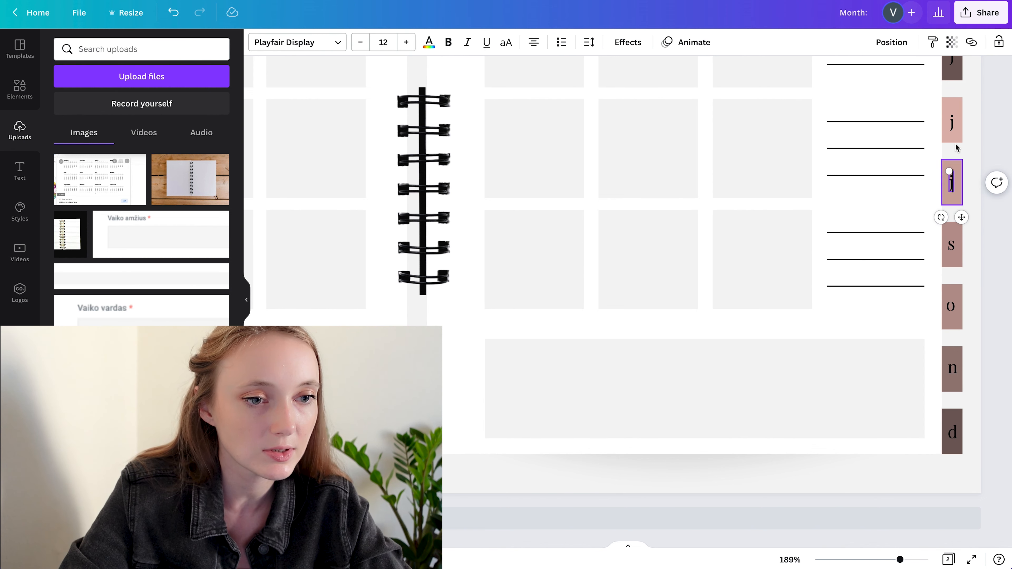
pyautogui.click(996, 133)
# Select all the month letters on the side tabs and align them to a common horizontal centre
pyautogui.scroll(-5, 994, 210)
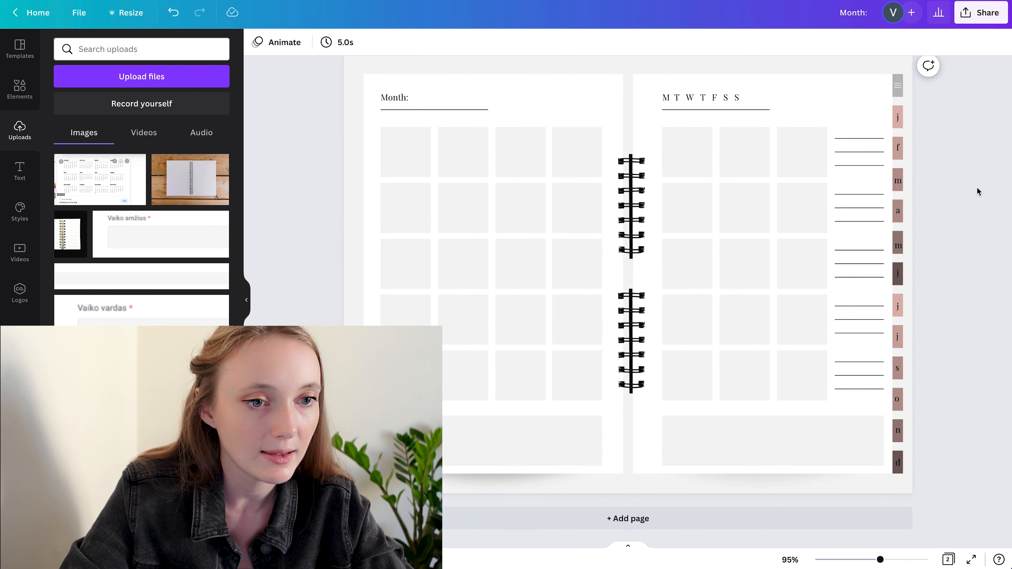
pyautogui.moveTo(938, 108); pyautogui.dragTo(895, 469)
pyautogui.click(910, 42)
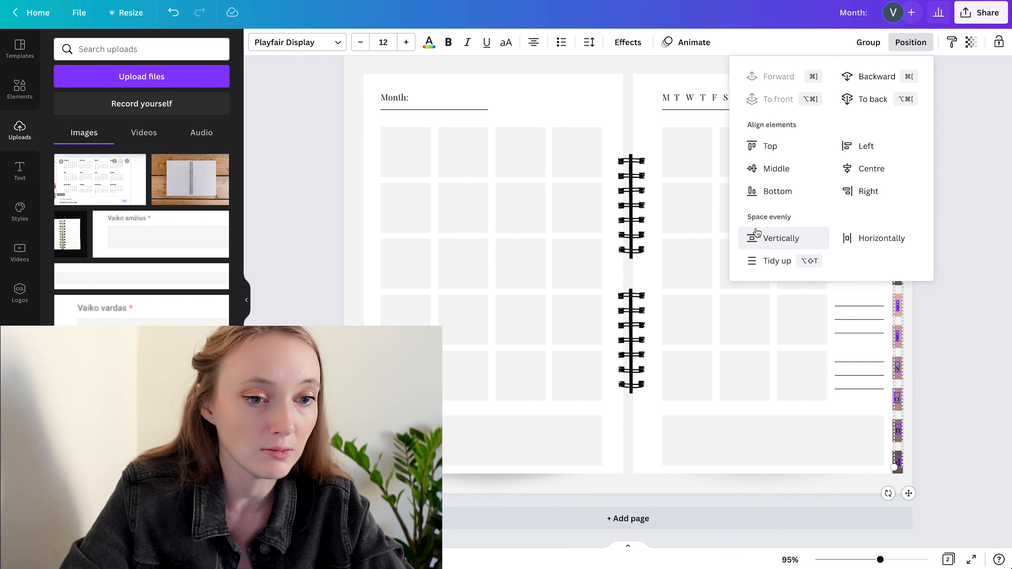
pyautogui.click(861, 172)
pyautogui.click(969, 307)
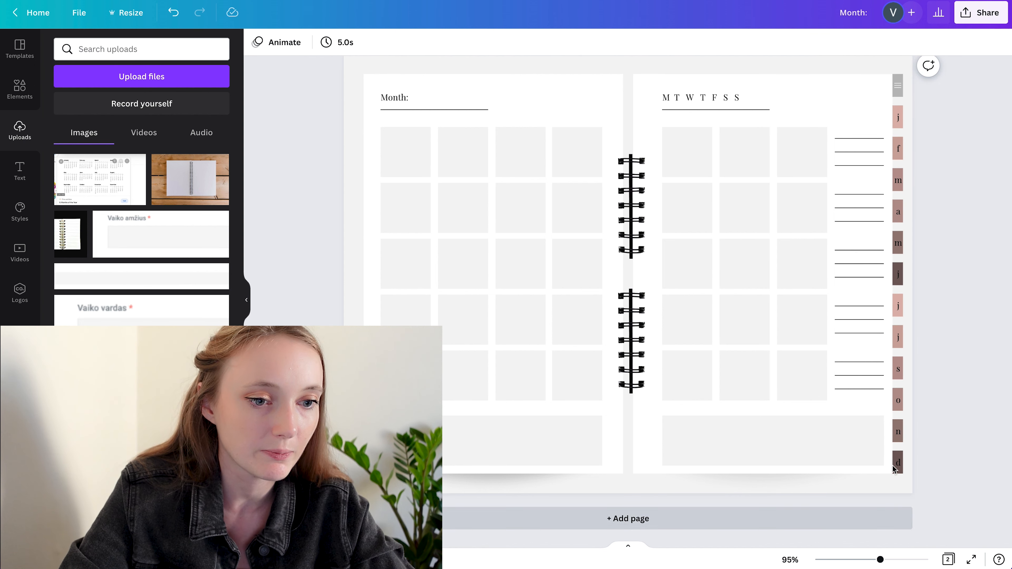
# Recolour all the month letters on the side tabs white
pyautogui.moveTo(924, 419); pyautogui.dragTo(899, 104)
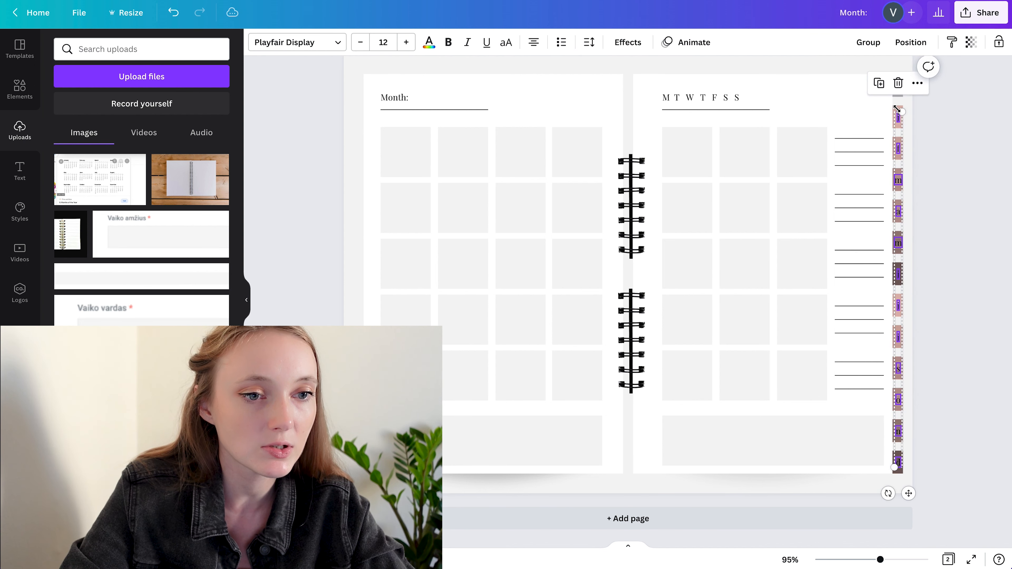
pyautogui.click(430, 45)
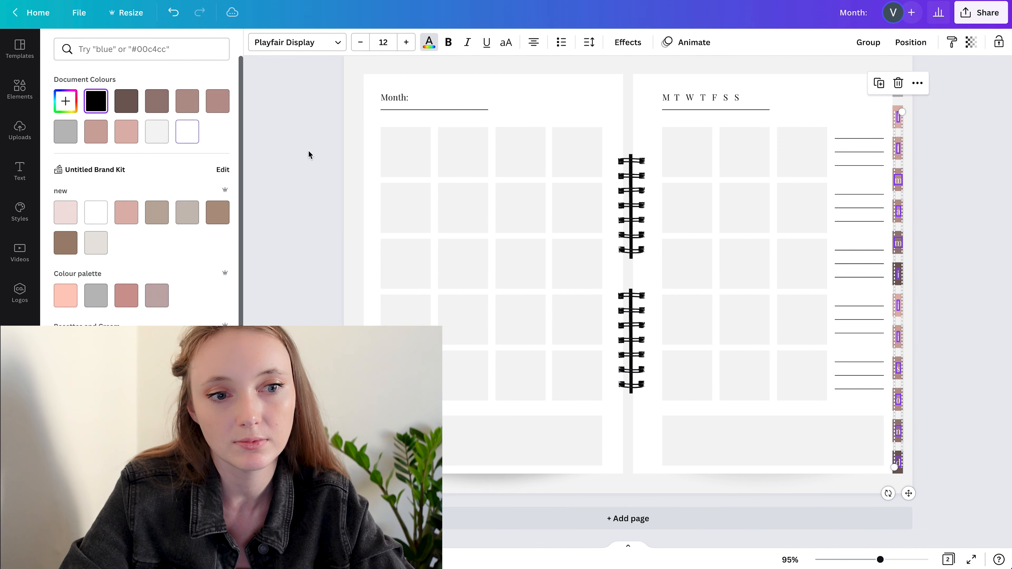
pyautogui.click(972, 189)
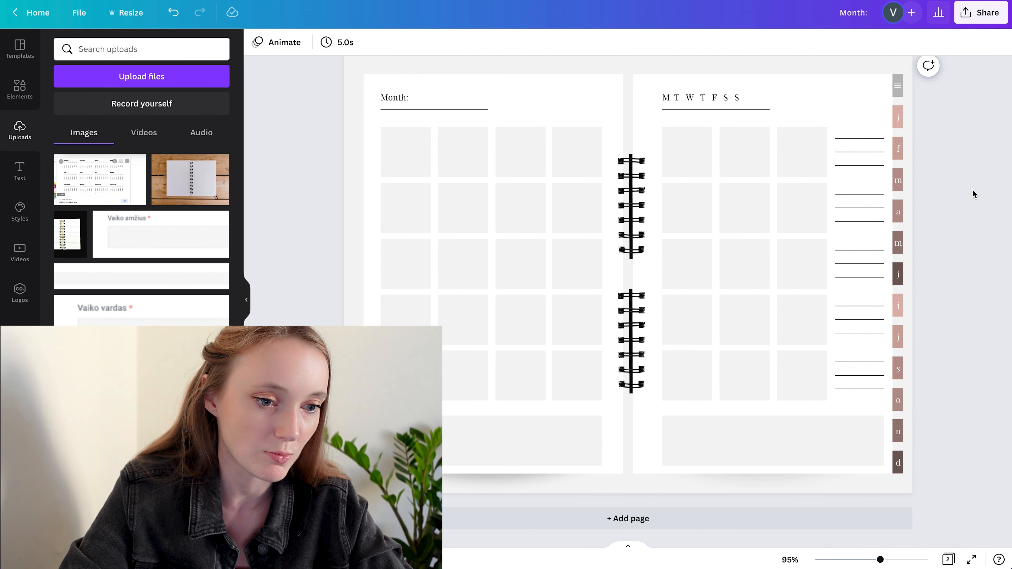
# Download only page 2 of the planner design as a PNG
pyautogui.scroll(-5, 972, 192)
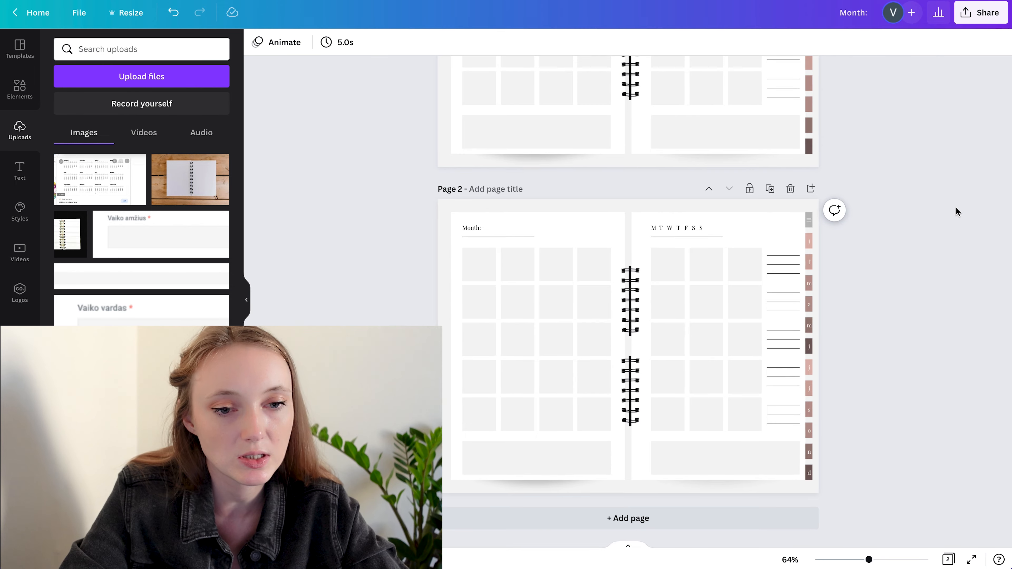
pyautogui.scroll(6, 958, 211)
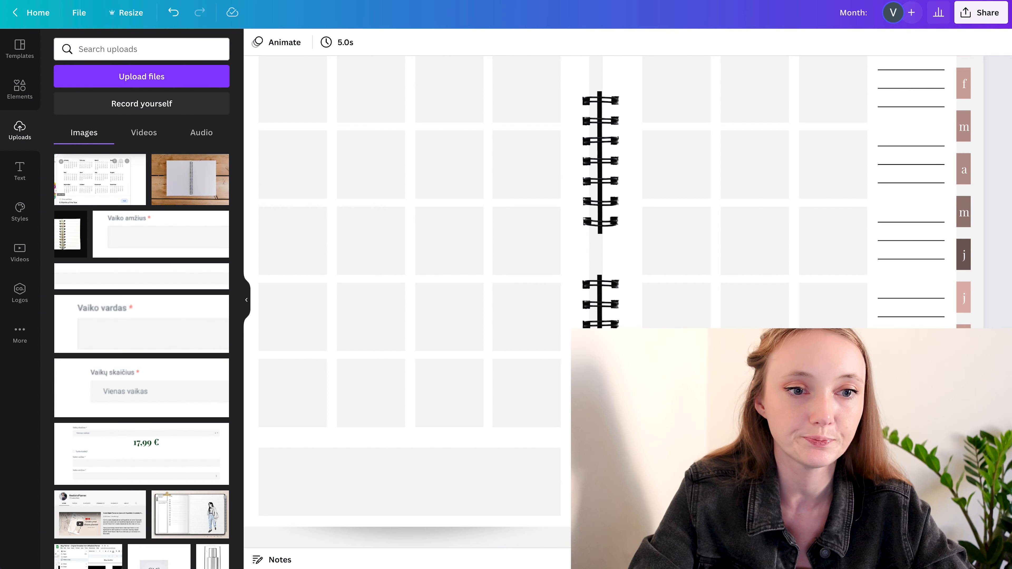
pyautogui.scroll(-5, 746, 188)
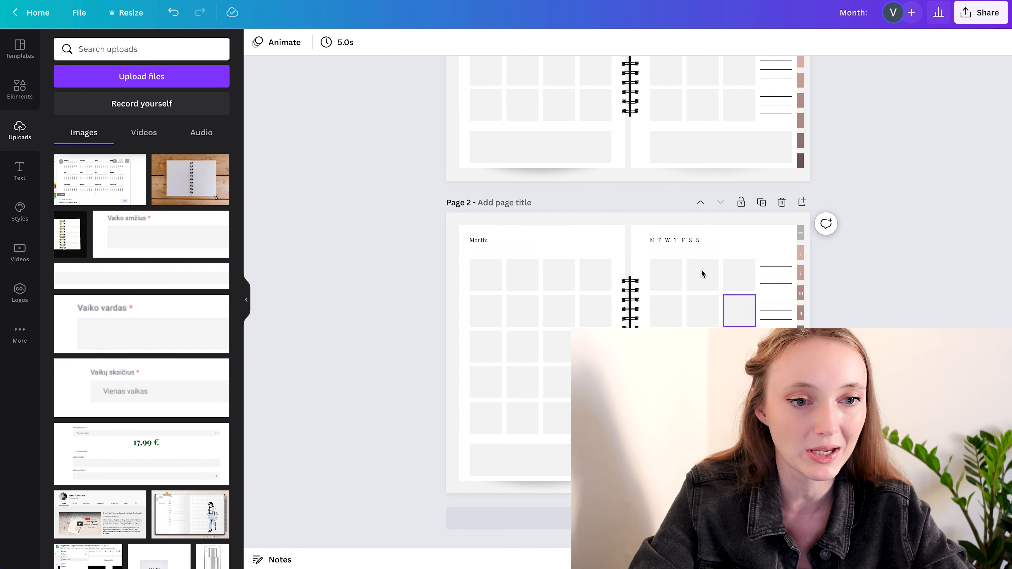
pyautogui.click(978, 12)
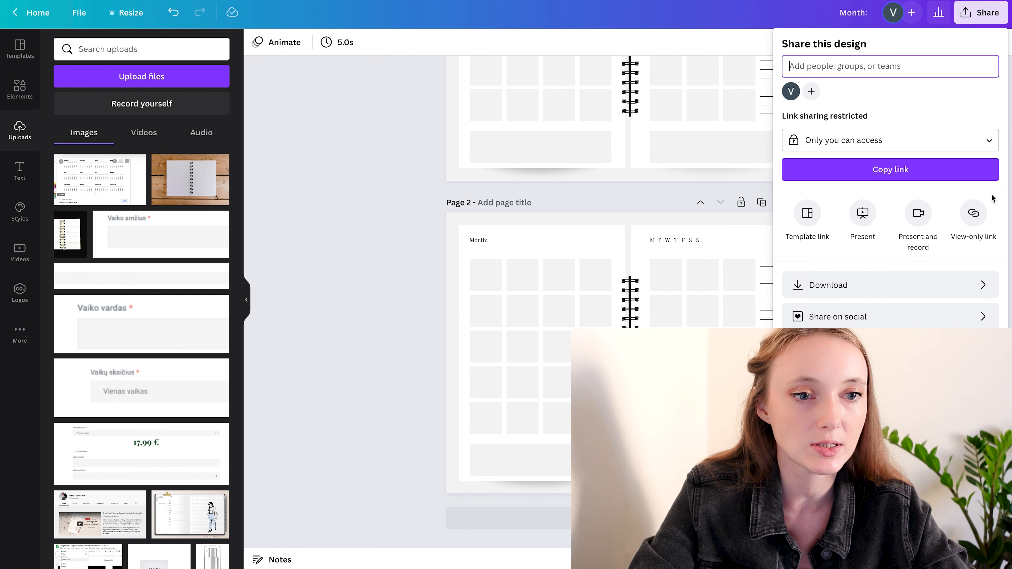
pyautogui.click(839, 289)
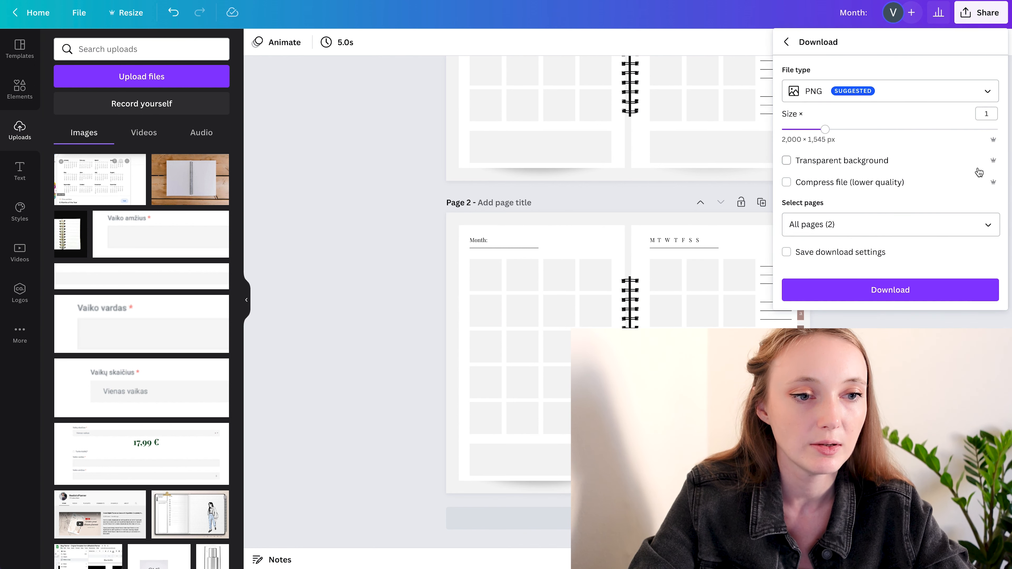
pyautogui.click(988, 225)
pyautogui.click(987, 257)
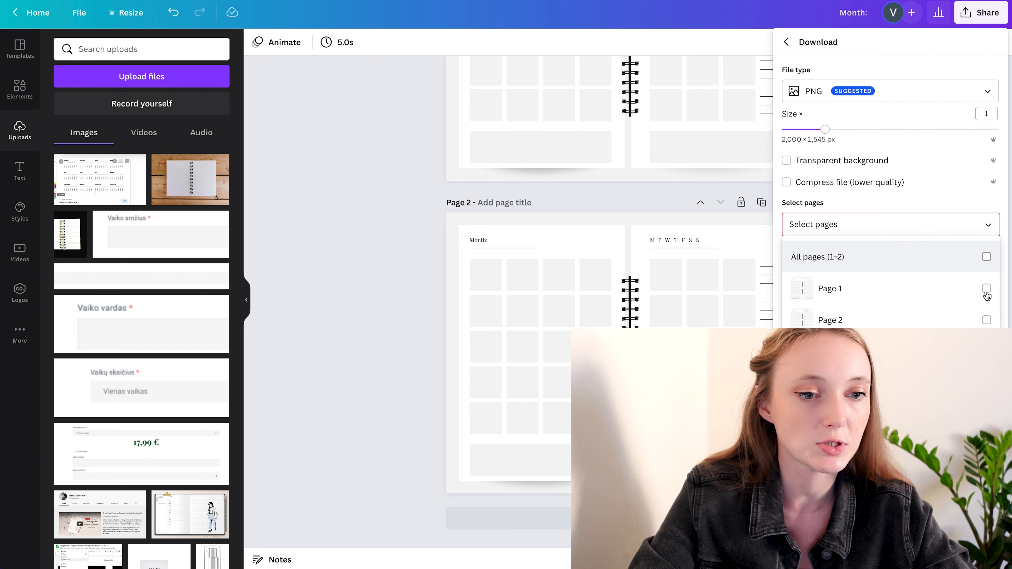
pyautogui.click(986, 320)
pyautogui.click(889, 290)
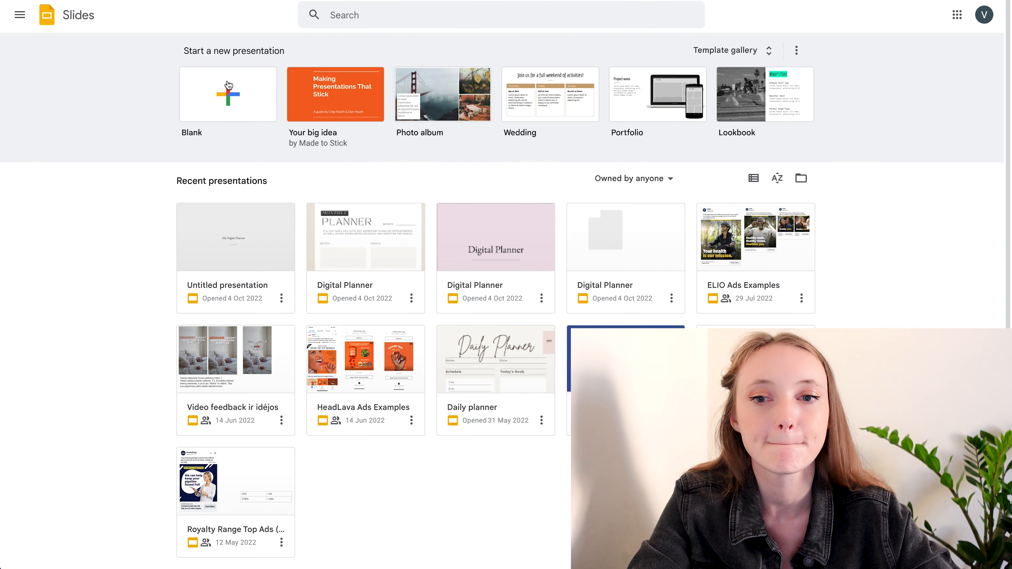
# Create a blank presentation in Google Slides and set its page size to a custom 11 × 8.5 inches
pyautogui.click(236, 102)
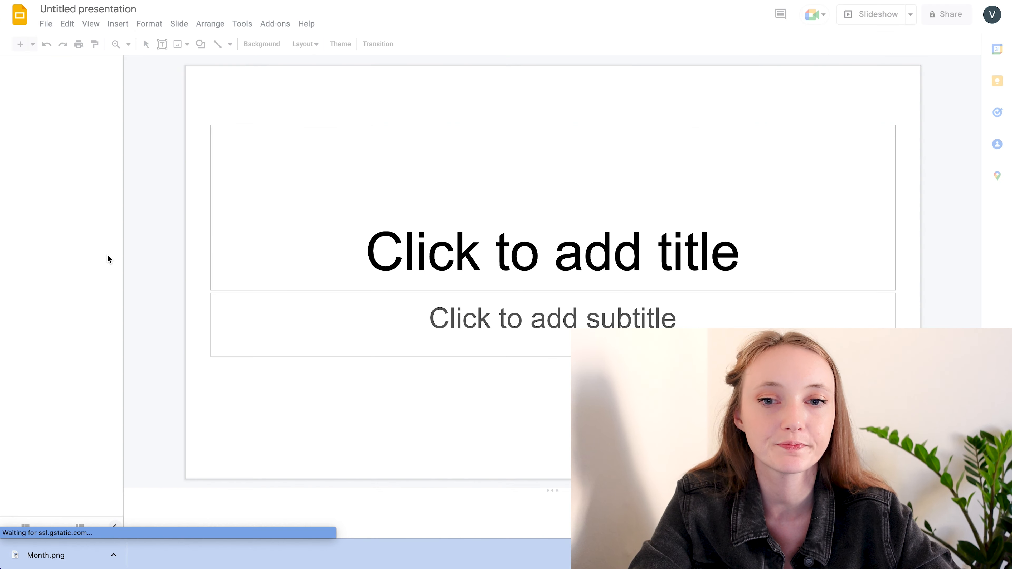
pyautogui.click(46, 25)
pyautogui.click(89, 354)
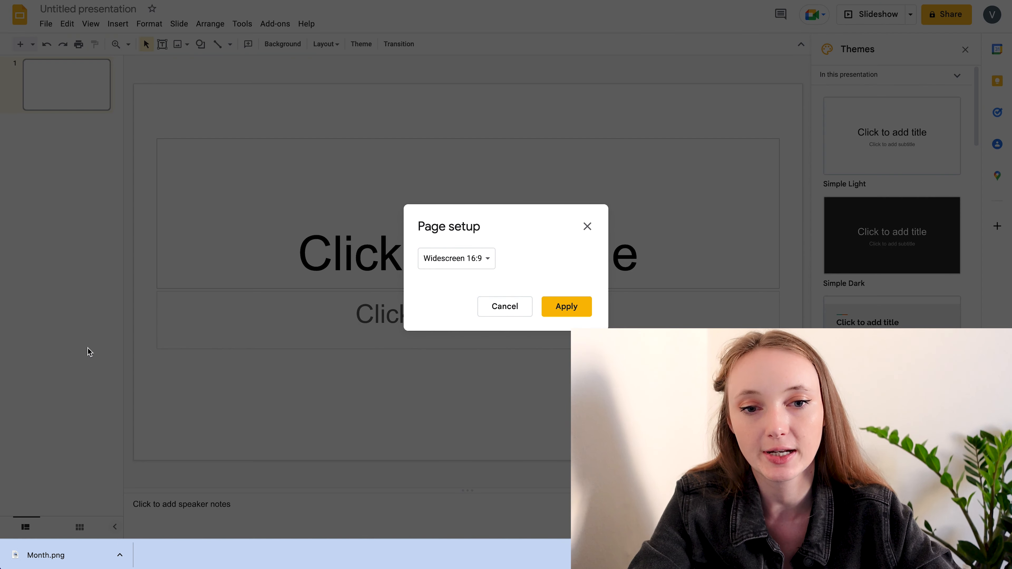
pyautogui.click(478, 261)
pyautogui.click(468, 297)
pyautogui.click(443, 291)
pyautogui.click(533, 293)
pyautogui.click(544, 272)
pyautogui.click(441, 288)
pyautogui.write('11')
pyautogui.click(495, 288)
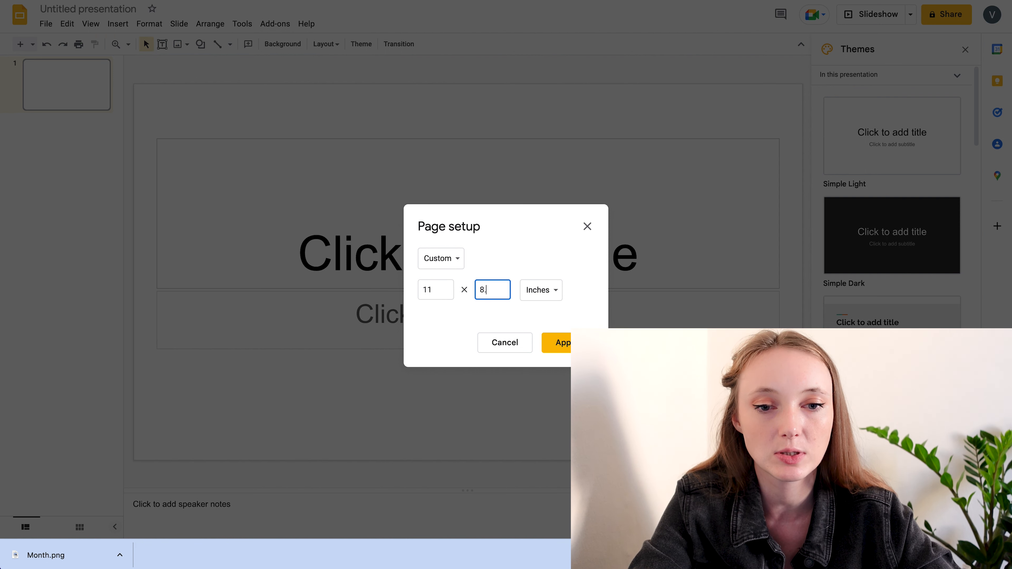
pyautogui.press('Return')
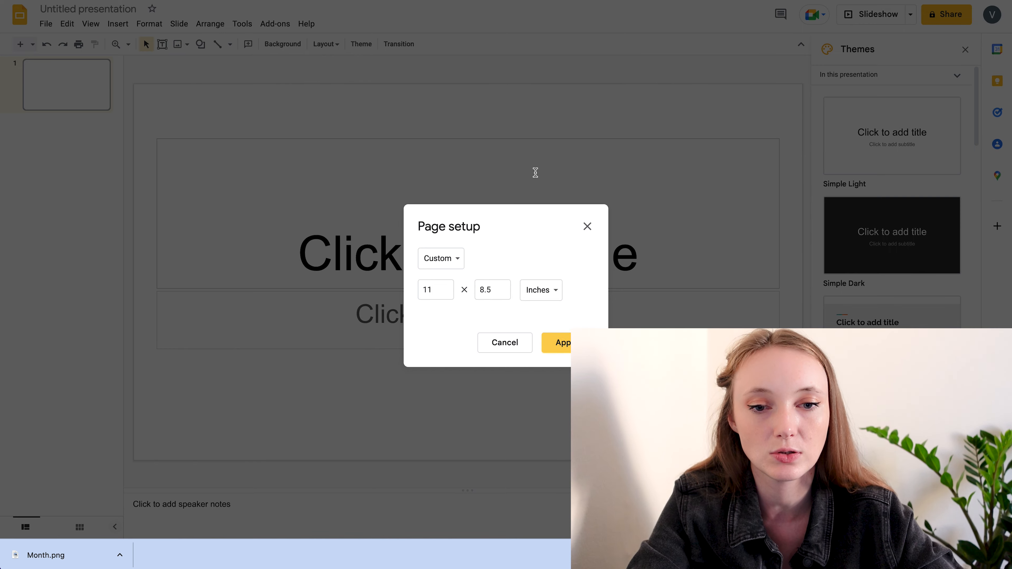
# Delete the title and subtitle placeholders from the first slide
pyautogui.moveTo(424, 105); pyautogui.dragTo(524, 421)
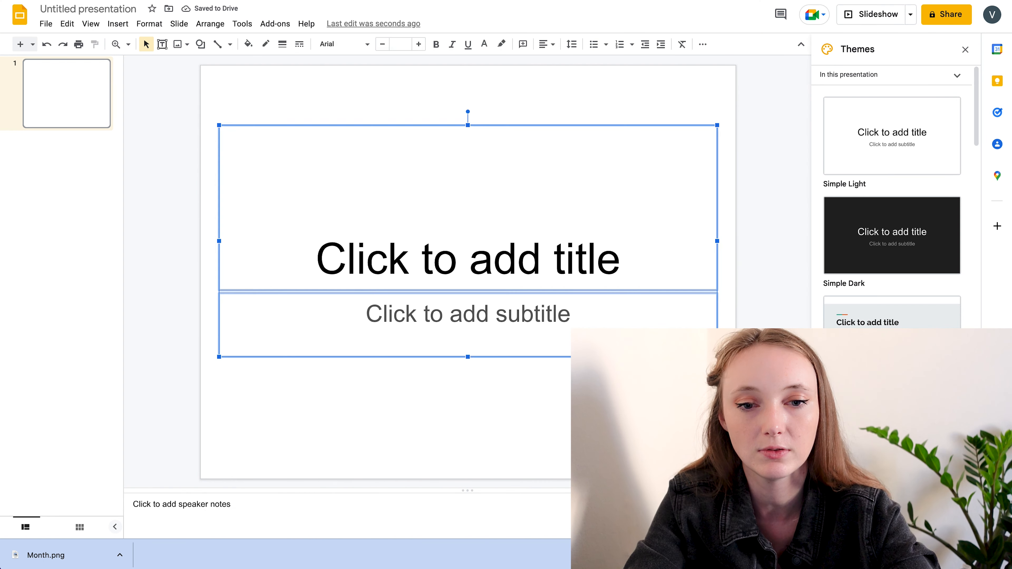
pyautogui.press('Delete')
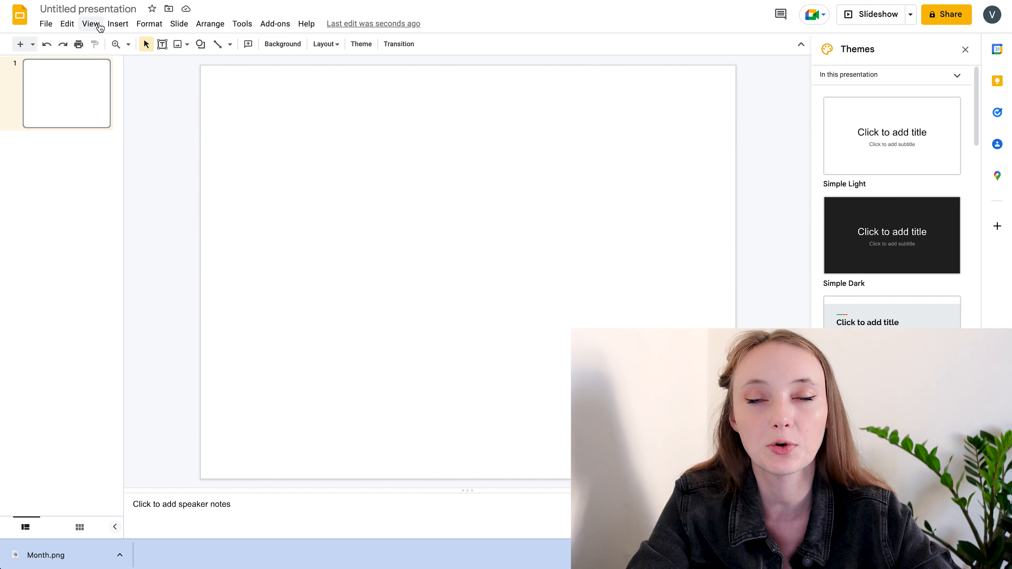
# Open the presentation's theme for editing
pyautogui.click(181, 24)
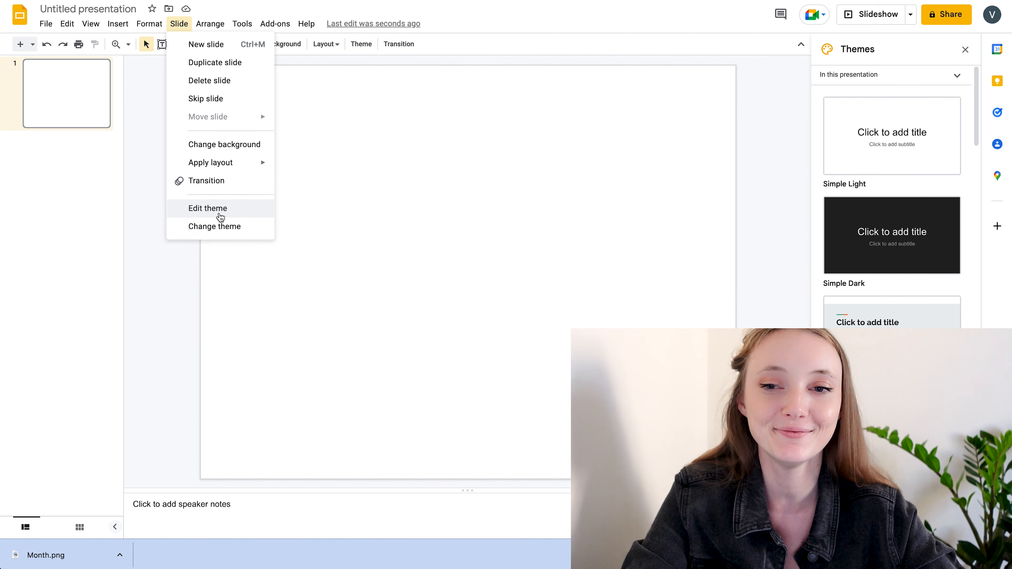